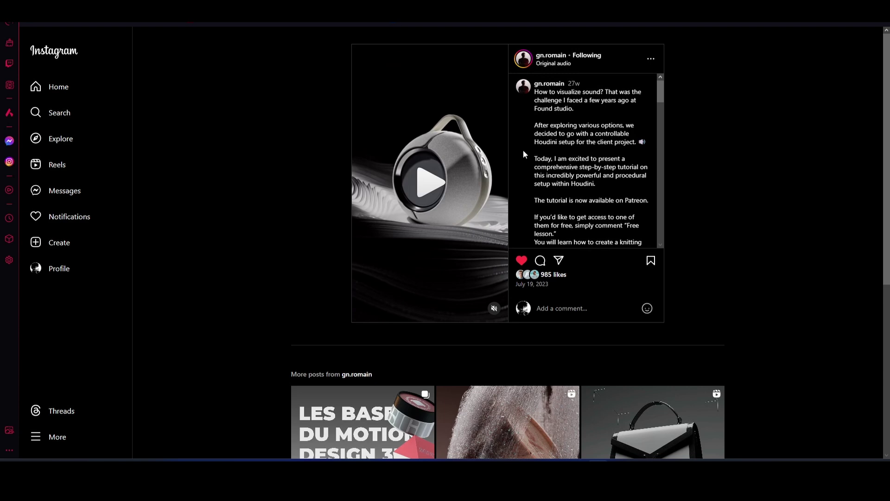
mouse_move(497, 138)
mouse_move(394, 479)
left_click(547, 124)
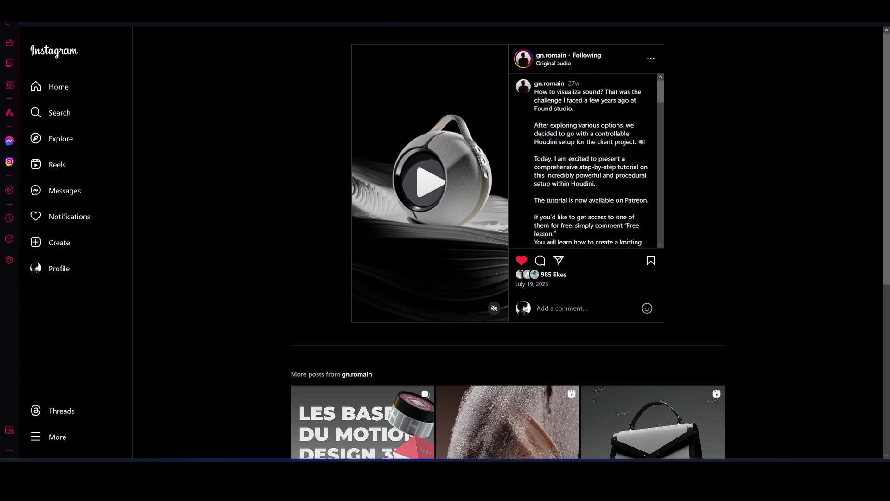
double_click(566, 142)
left_click(558, 141)
triple_click(558, 142)
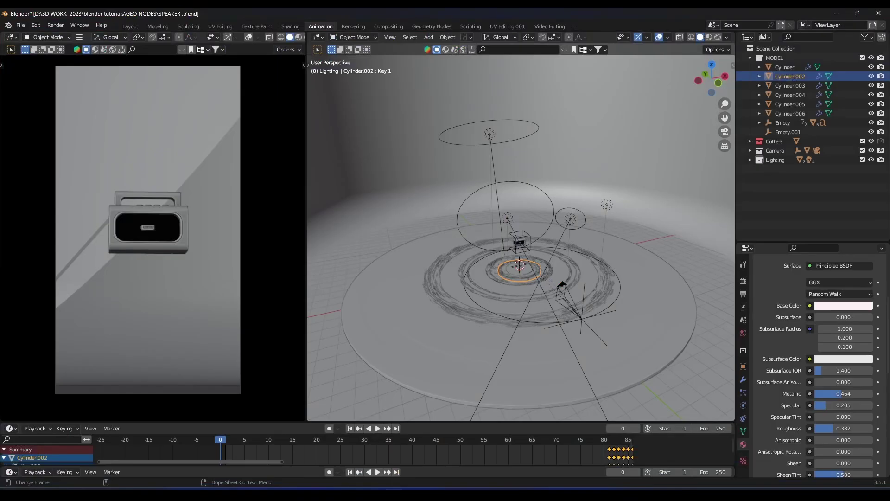
Play the speaker scene's animation and examine the ripples around the speaker in the camera and perspective views.
key("space")
key("space")
key("space")
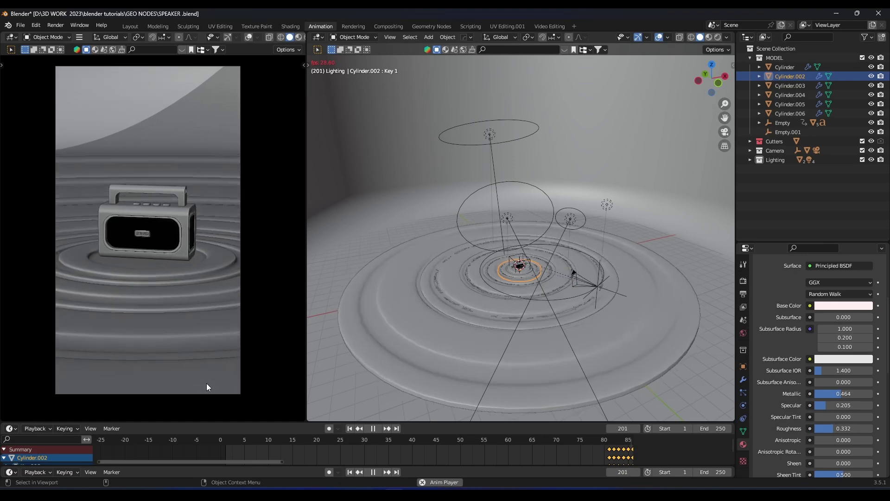
key("space")
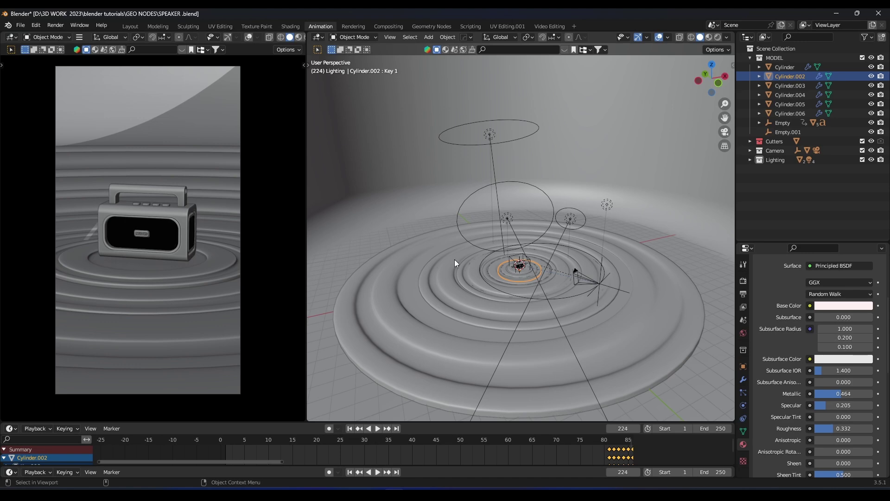
scroll(150, 218, "up", 3)
scroll(155, 215, "down", 2)
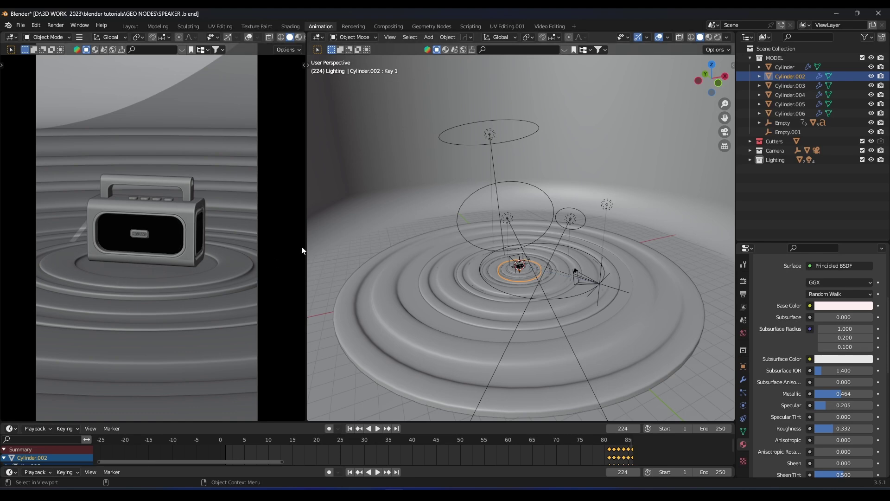
scroll(156, 261, "up", 3)
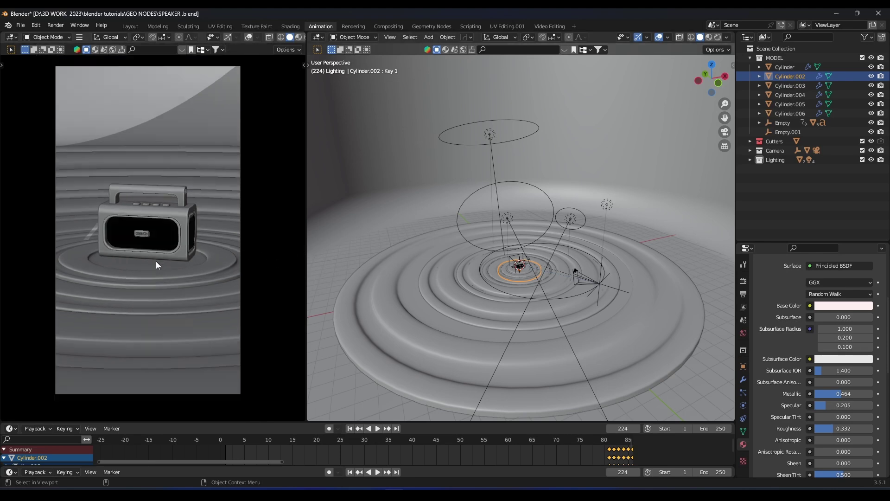
scroll(518, 260, "up", 5)
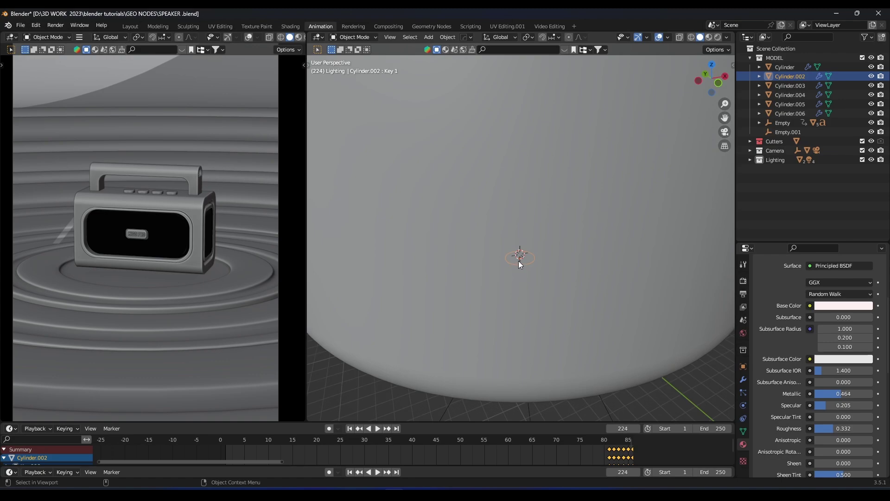
scroll(515, 261, "down", 3)
middle_click_drag(563, 270, 603, 194)
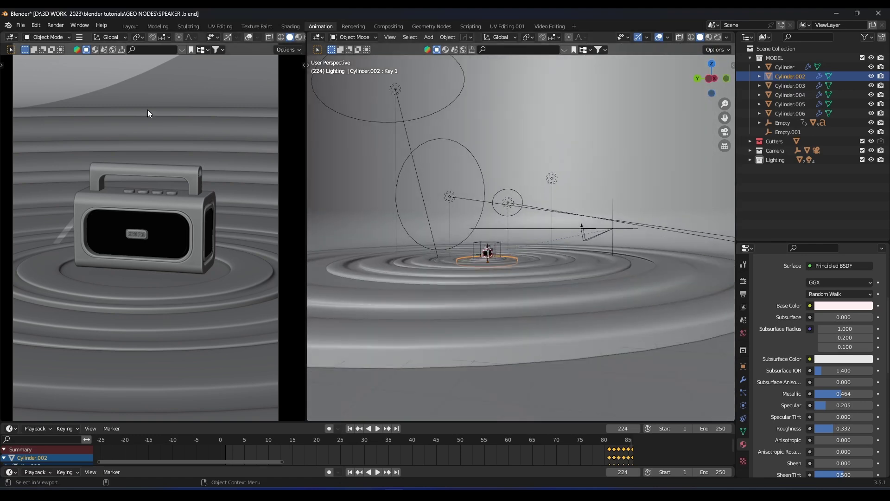
Create a new General file without saving the changes to SPEAKER .blend.
left_click(20, 25)
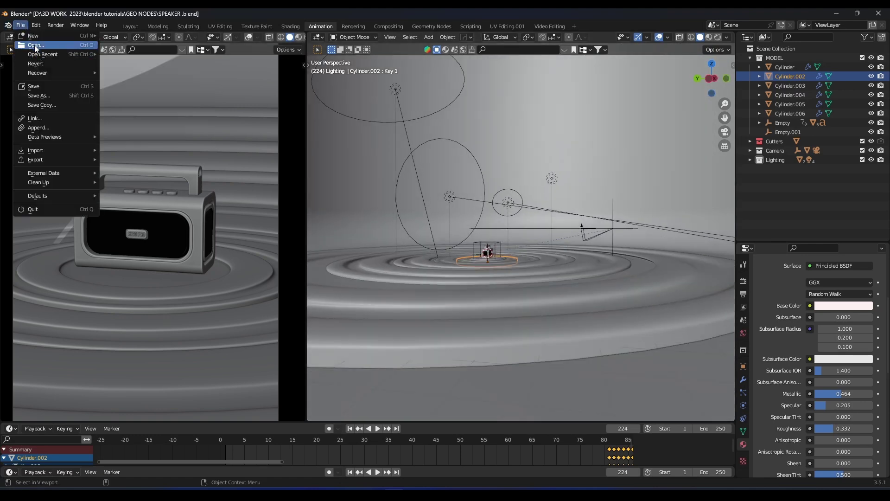
mouse_move(33, 36)
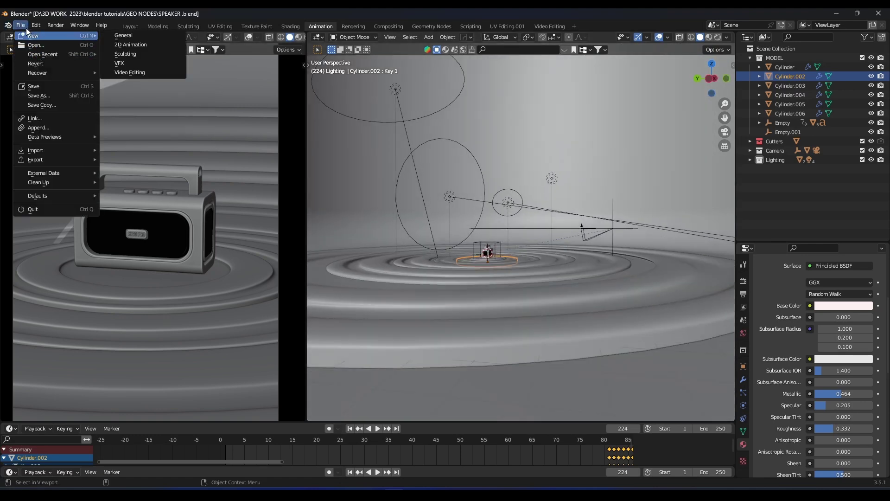
left_click(129, 35)
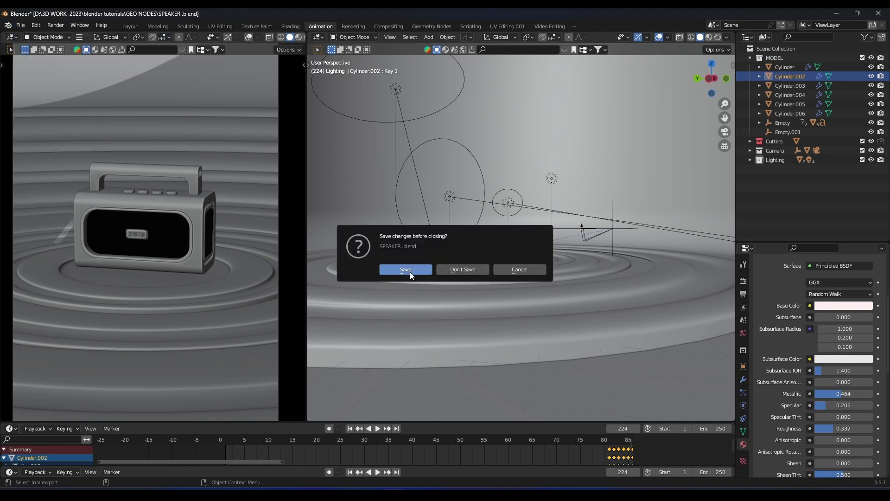
left_click(463, 272)
Delete all the startup objects from the scene and add a cube mesh in their place.
key("a")
key("x")
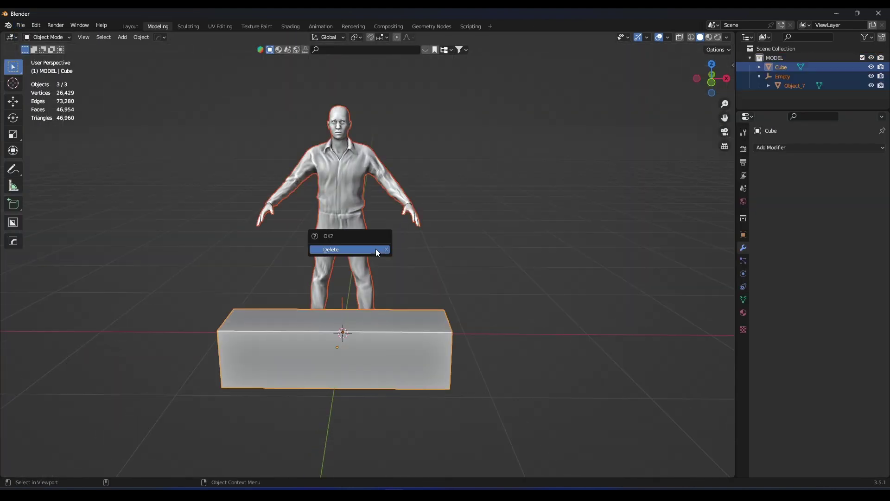
left_click(375, 248)
key("shift+a")
mouse_move(394, 233)
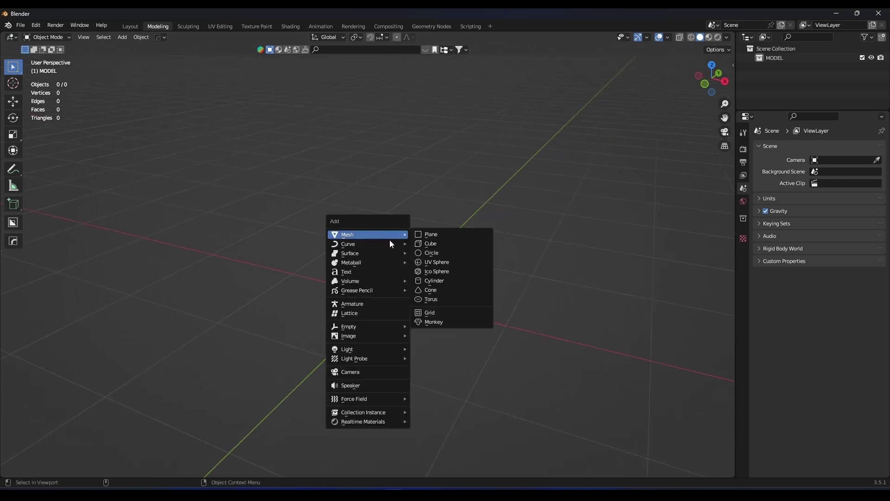
left_click(428, 240)
scroll(450, 261, "down", 1)
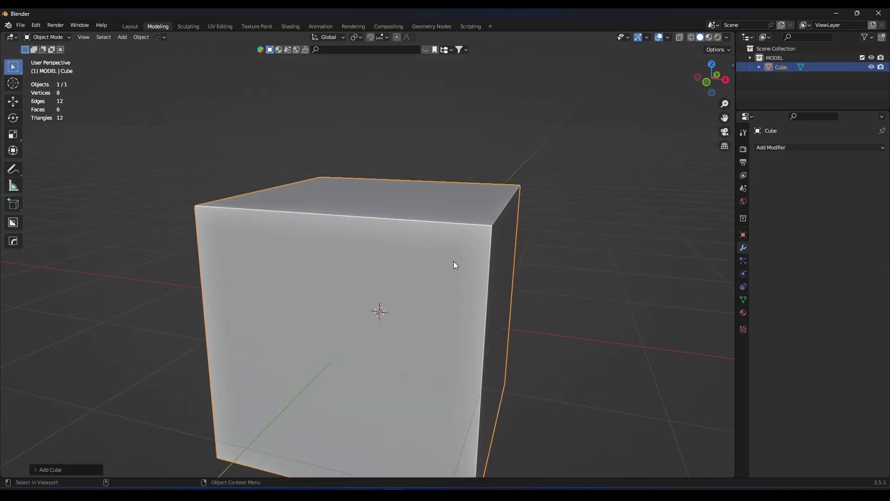
Flatten the cube along Z to less than half its height, narrow it along X to about two thirds, and apply the scale.
key("KP_1")
scroll(549, 251, "down", 1)
key("s")
key("z")
left_click(438, 303)
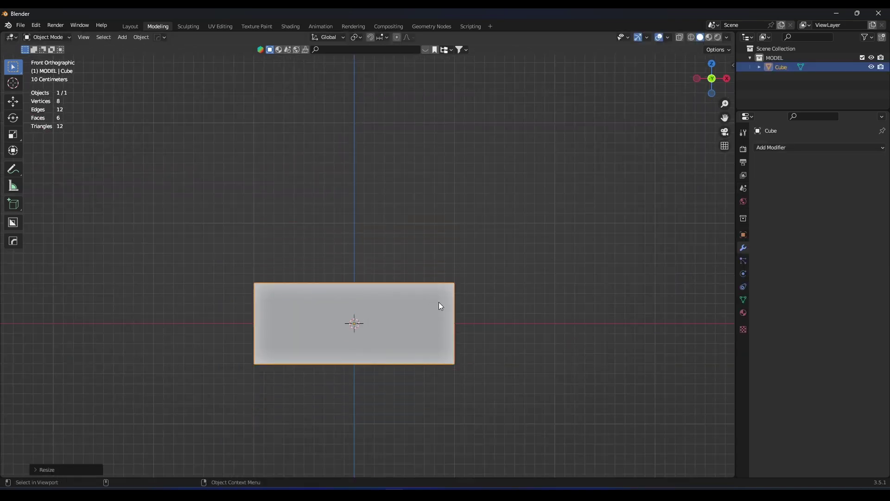
key("s")
key("x")
left_click(457, 315)
key("ctrl+a")
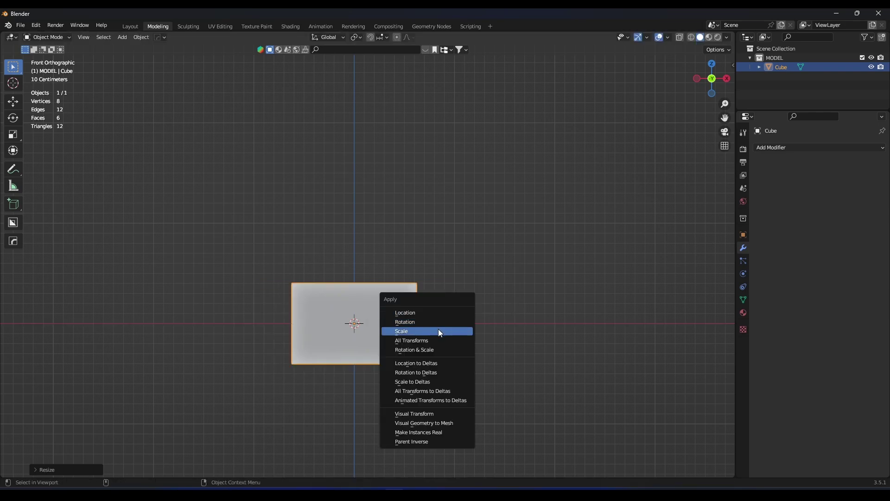
left_click(438, 329)
Scale the box along Y to about half its depth and apply the scale.
middle_click_drag(438, 329, 421, 335)
key("s")
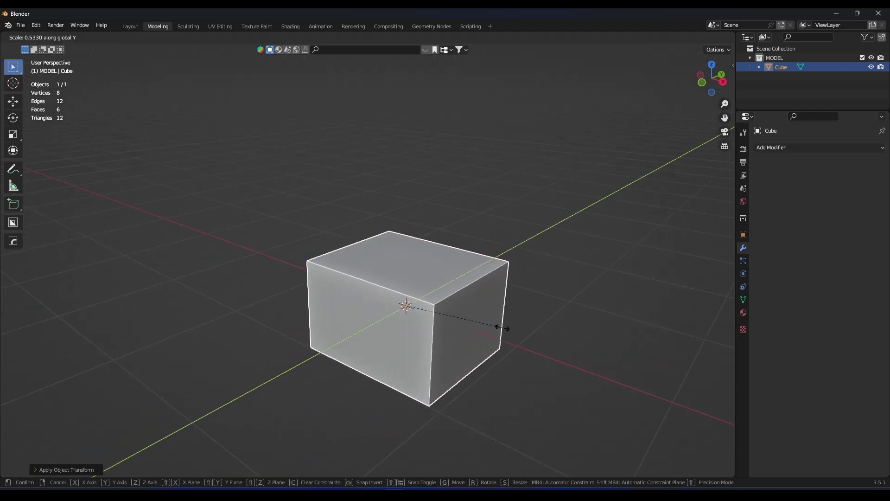
left_click(485, 336)
key("ctrl+a")
left_click(485, 336)
middle_click_drag(485, 336, 484, 278)
scroll(481, 304, "up", 3)
Inset the box's front face in Edit Mode and extrude it inward about 0.09 m to form a recess.
key("Tab")
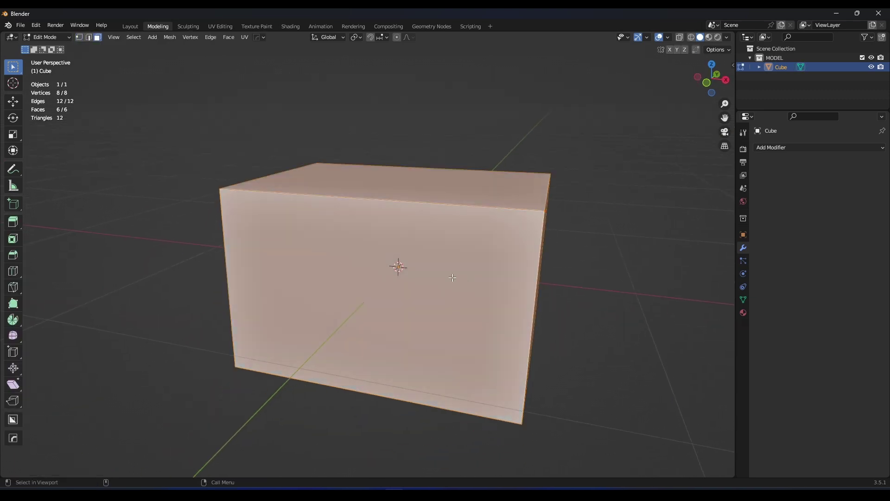
left_click(452, 277)
key("i")
left_click(543, 273)
key("e")
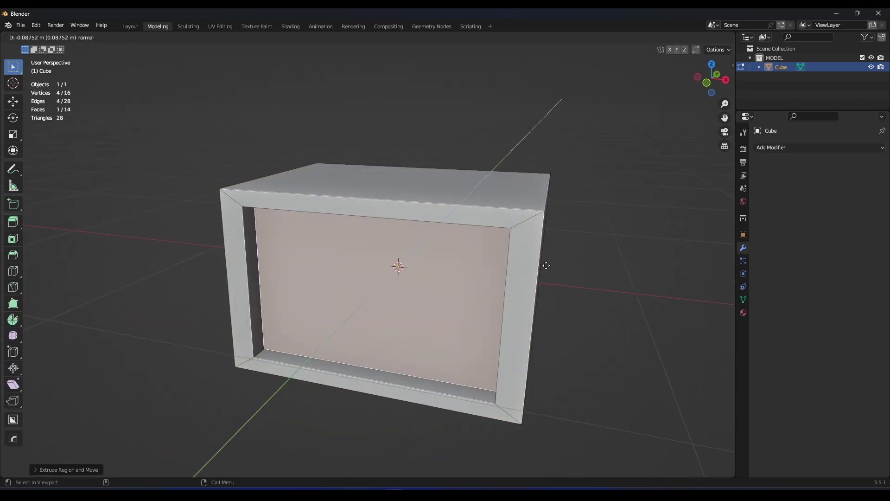
left_click(546, 265)
Inset the recessed front face and extrude it outward about 0.13 m as a raised panel, leaving Edit Mode.
key("i")
left_click(529, 274)
key("e")
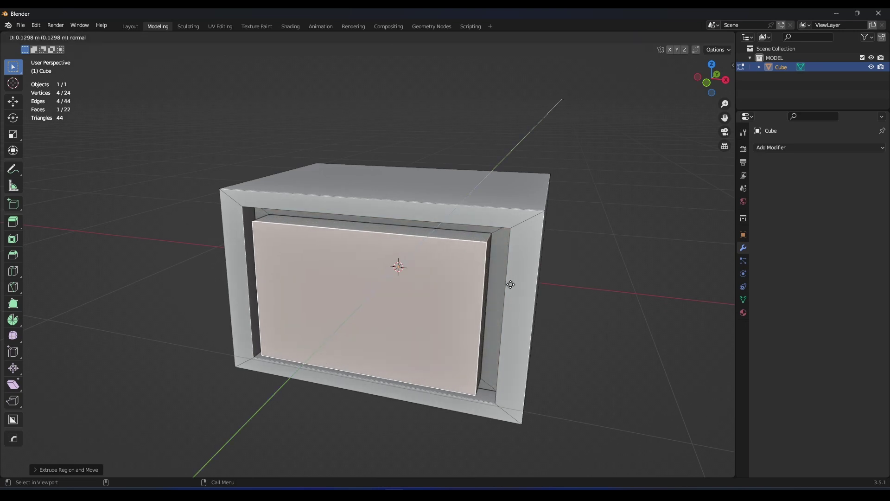
left_click(511, 284)
left_click(513, 280)
key("Tab")
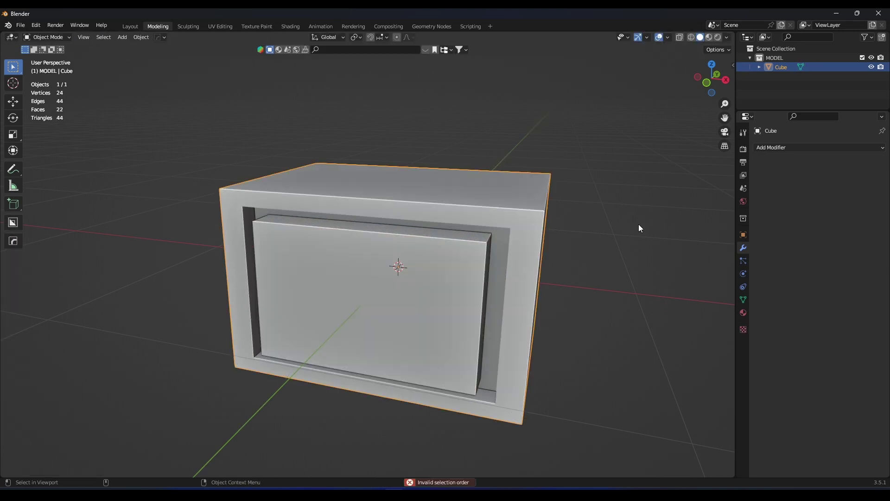
Inset the box's face on the positive X side and extrude it inward about 0.05 m to form a recess.
middle_click_drag(638, 228, 488, 210)
key("Tab")
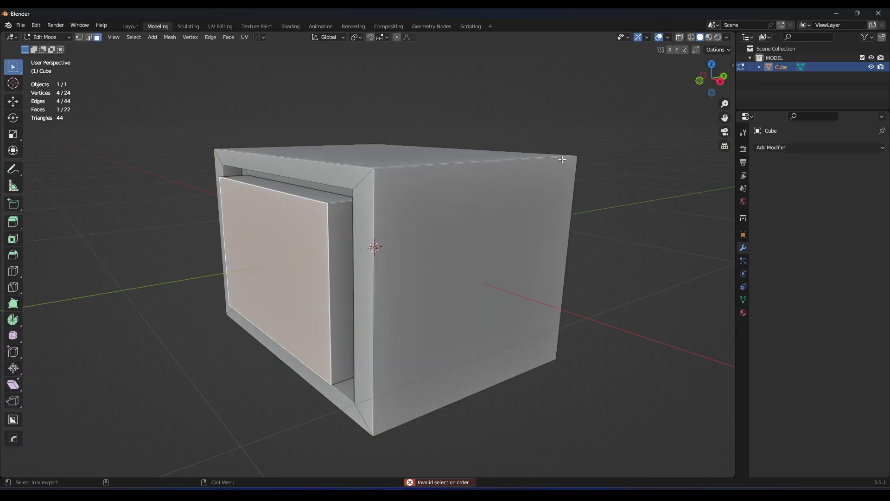
left_click(430, 228)
key("i")
left_click(571, 197)
key("e")
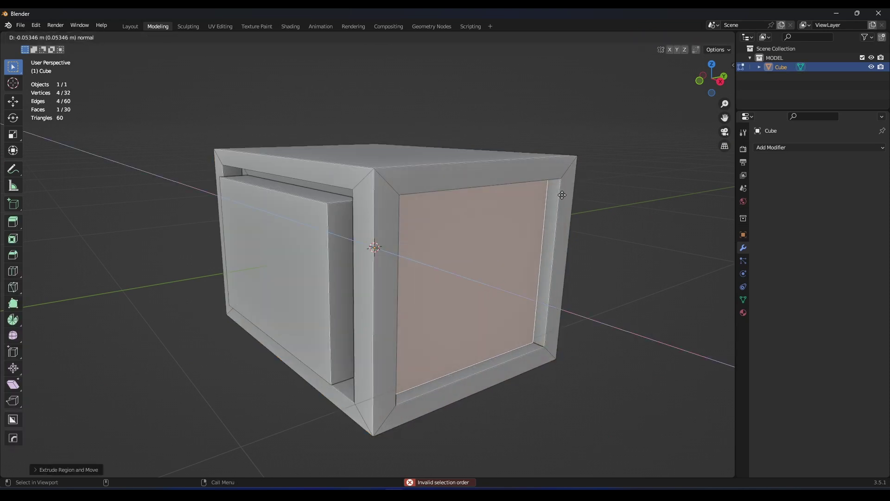
left_click(580, 190)
Inset the recessed side face and extrude it outward about 0.06 m as a raised panel, leaving Edit Mode.
key("i")
left_click(570, 200)
key("e")
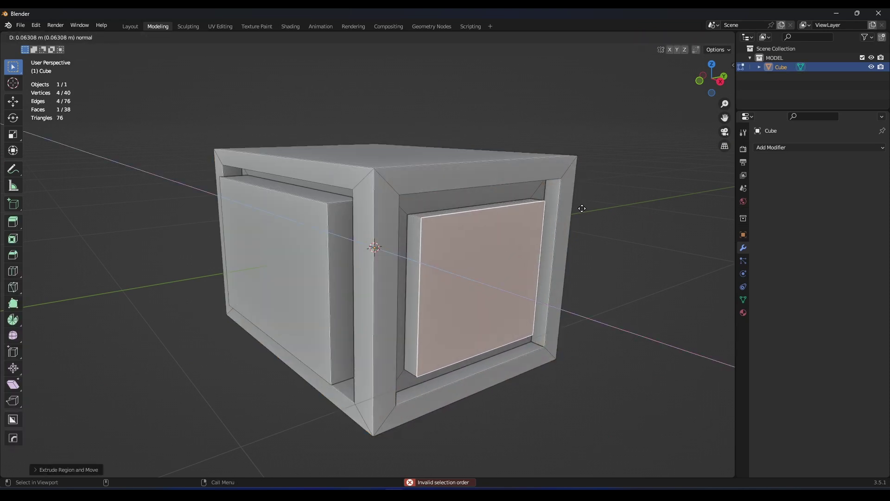
left_click(582, 209)
left_click(583, 211)
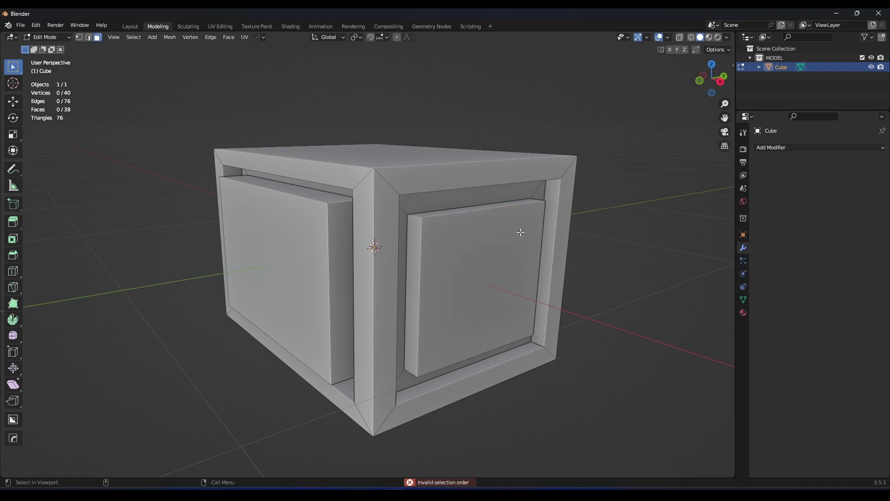
key("Tab")
Select the outer face of the raised front panel in Edit Mode.
middle_click_drag(594, 143, 349, 212)
key("Tab")
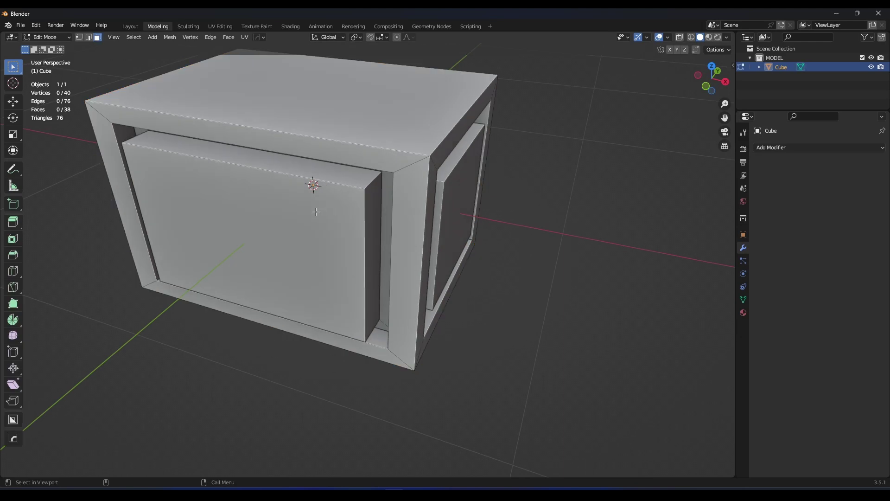
left_click(315, 211)
left_click(482, 192)
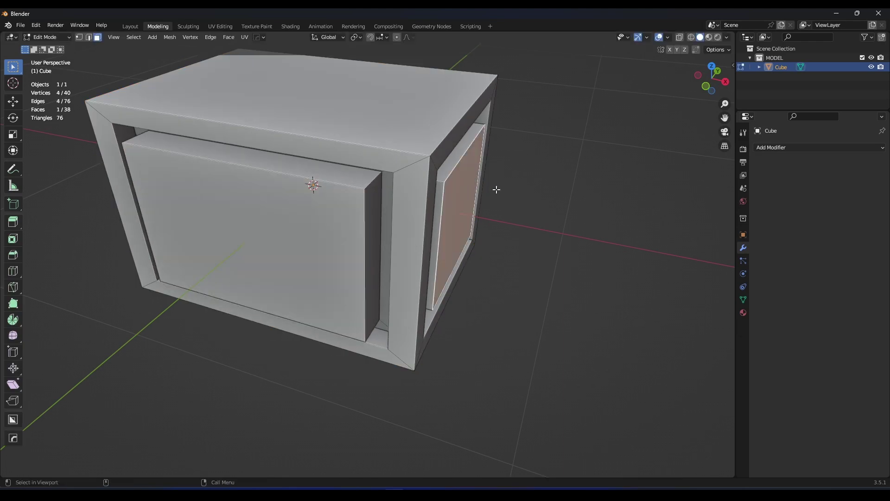
key("j")
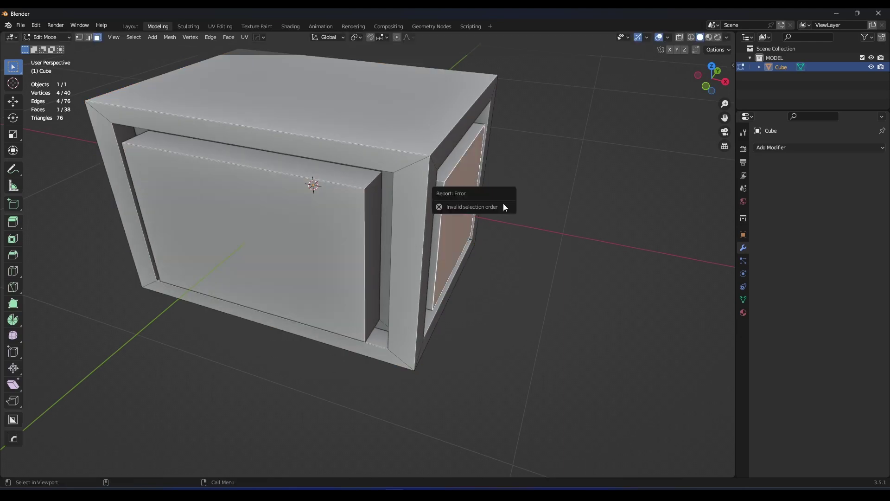
left_click(331, 224)
Return to Object Mode and add two shape keys to the box, Basis and Key 1.
left_click(743, 299)
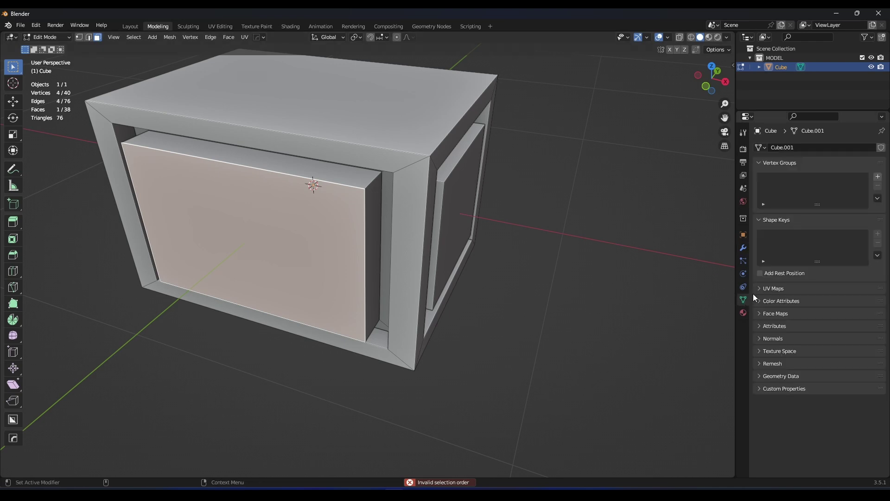
key("Tab")
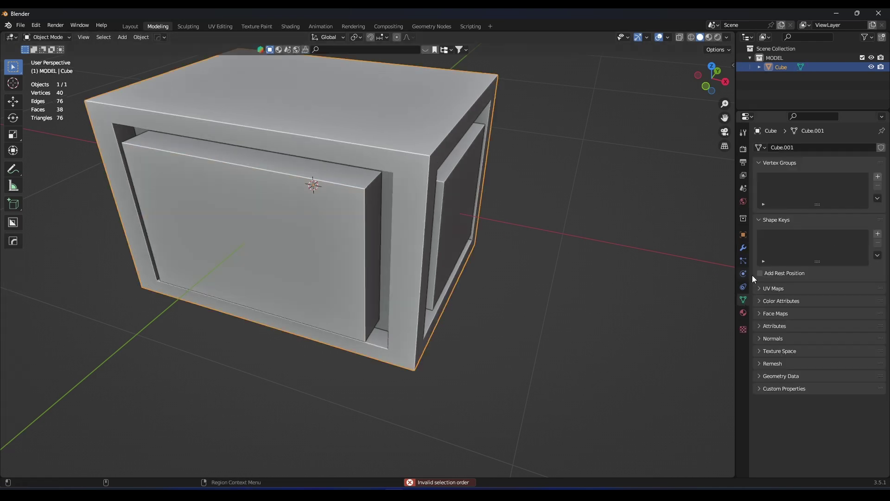
left_click(877, 234)
left_click(878, 235)
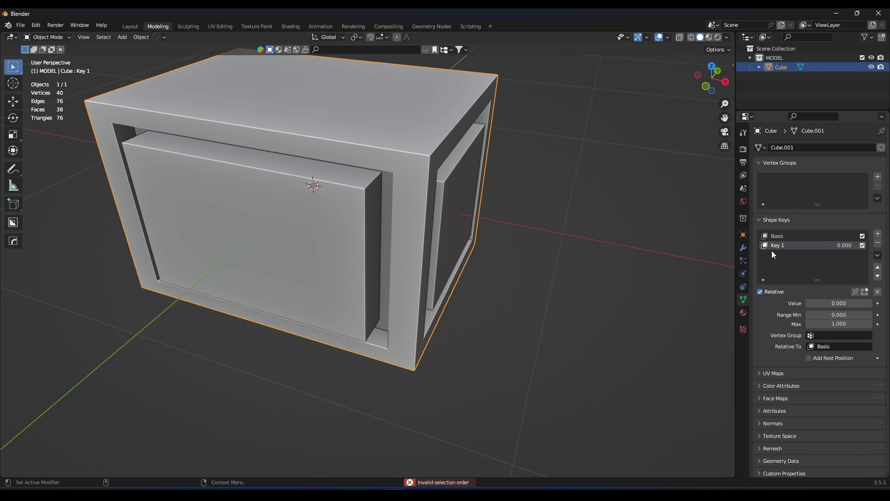
Make Key 1 the active shape key and enter Edit Mode with the front panel's face selected.
left_click(780, 236)
left_click(781, 246)
key("Tab")
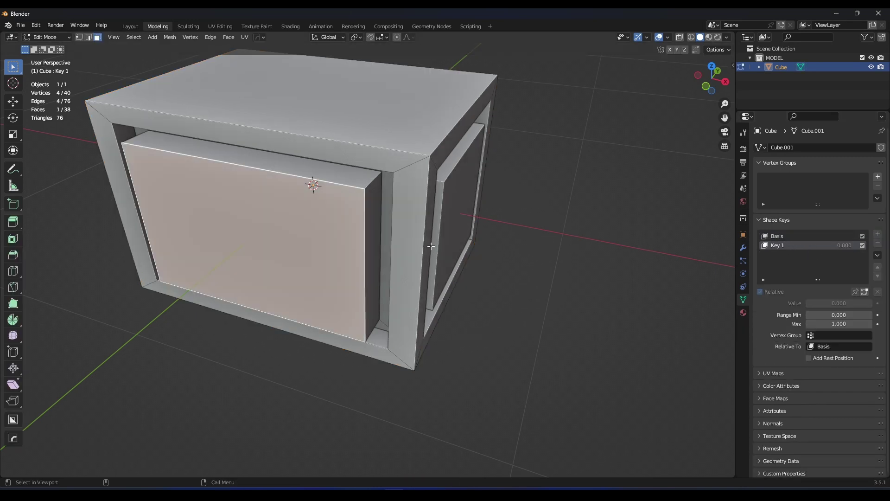
key("Tab")
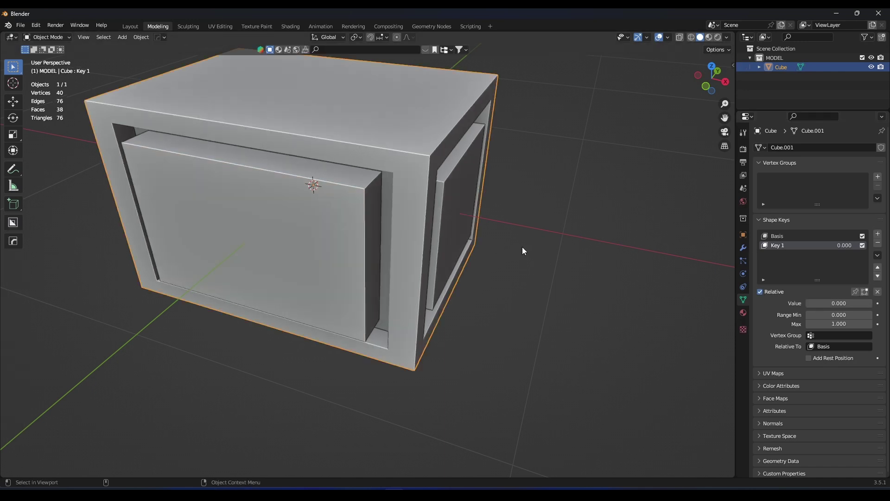
key("Tab")
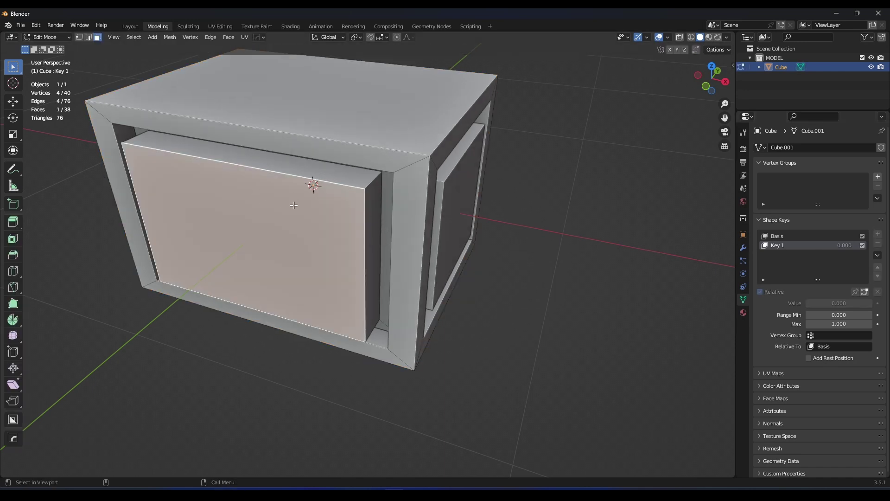
key("ctrl+shift+KP_Add")
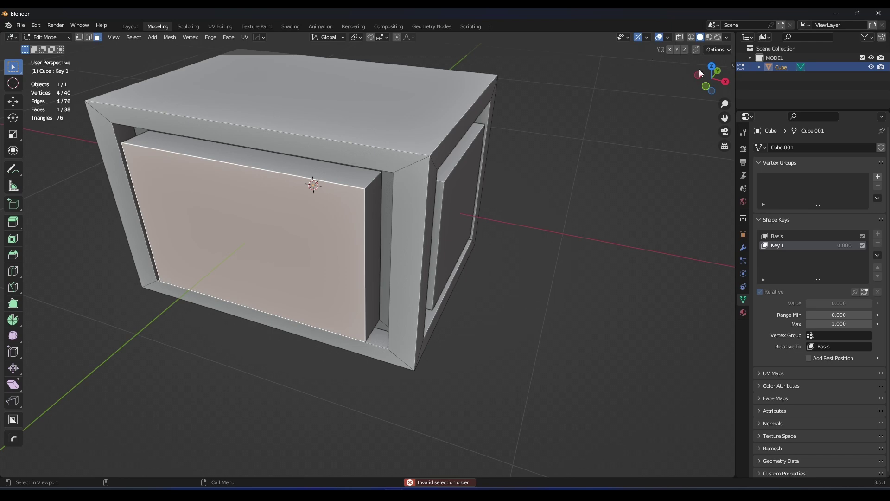
In Key 1, move the front panel's outer face inward along Y by about 0.09 m and return to Object Mode.
left_click_drag(701, 73, 683, 75)
key("g")
key("y")
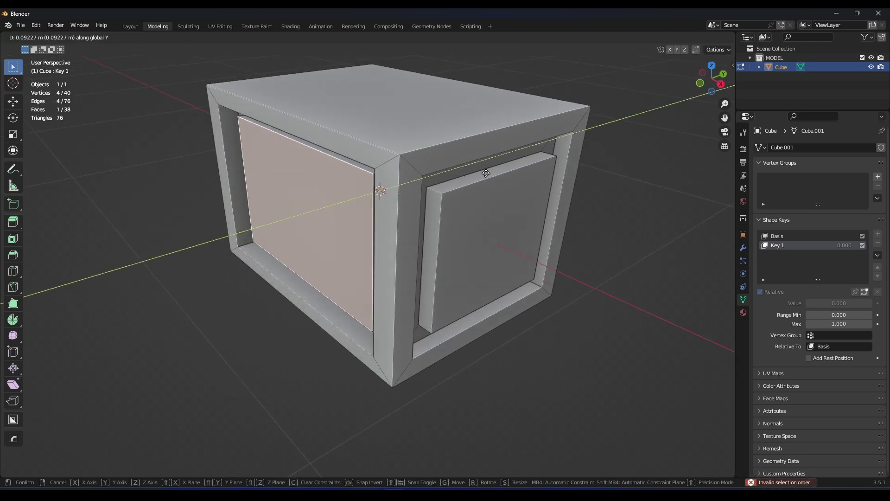
key("Return")
key("Tab")
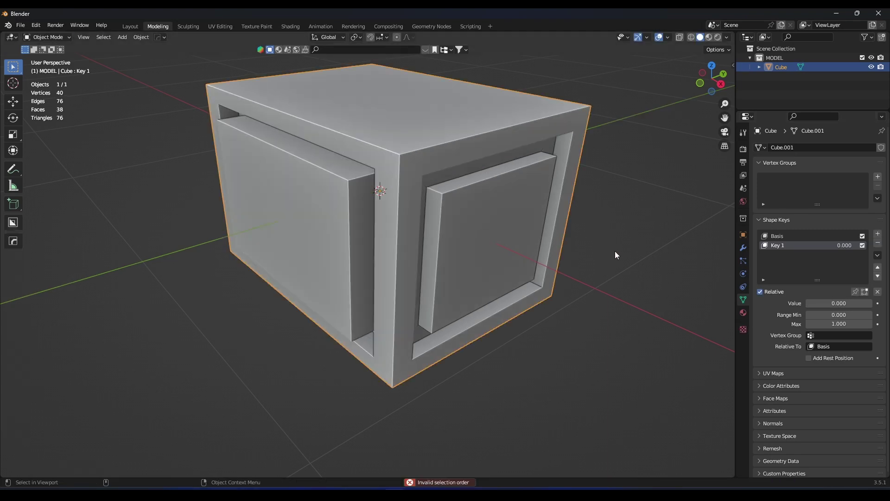
Preview the box's Key 1 deformation by setting its value to 1 and back to 0.
left_click(811, 302)
type("1")
key("Return")
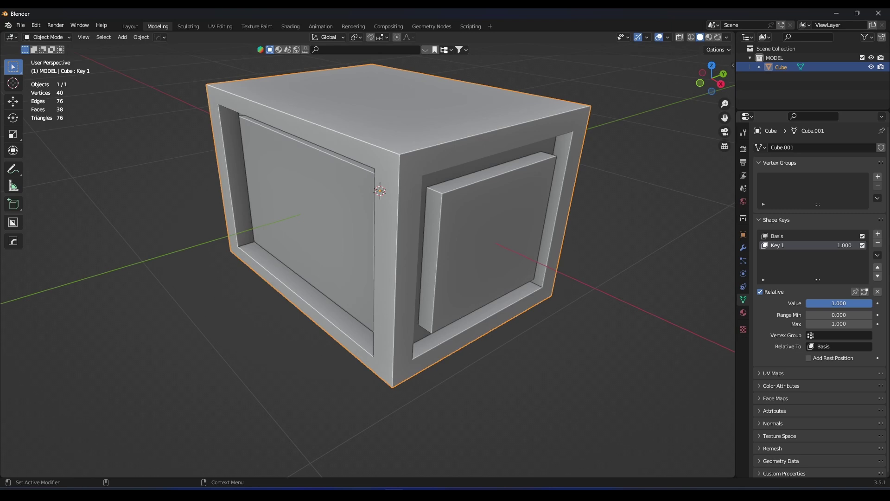
left_click_drag(872, 302, 807, 303)
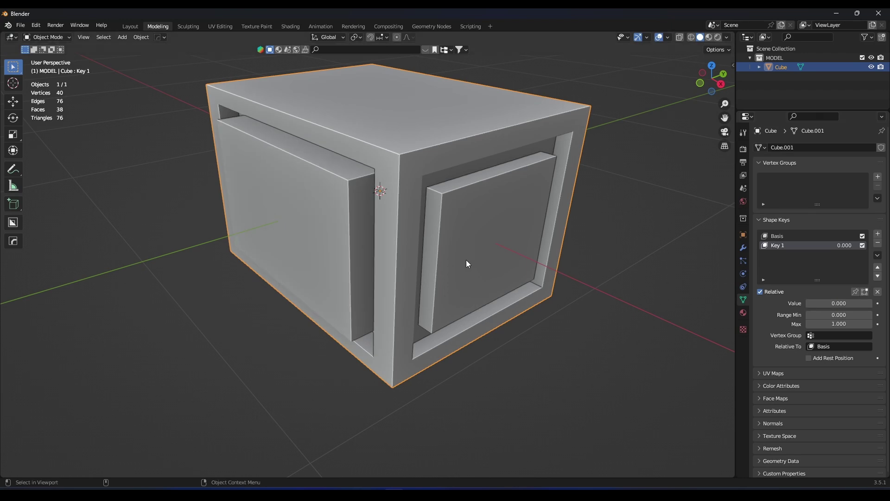
In Key 1, move the side panel's outer face inward along X by about 0.04 m and test the key in Object Mode.
key("Tab")
left_click(492, 231)
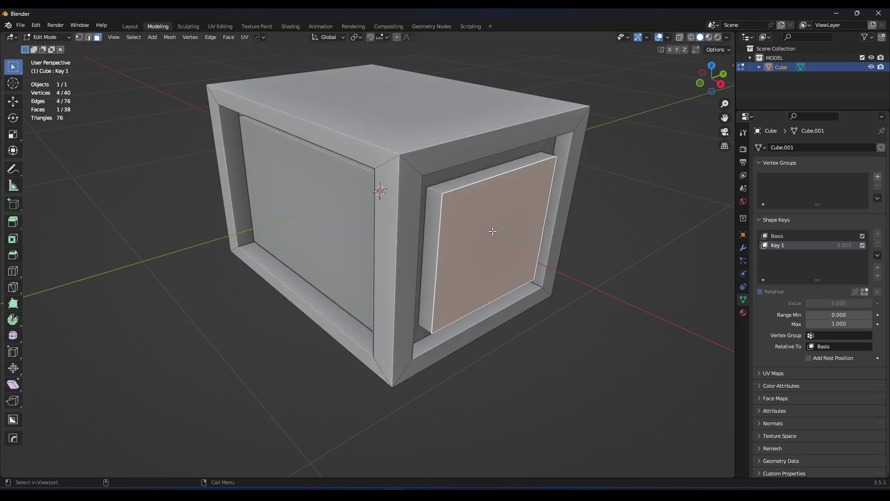
key("g")
key("x")
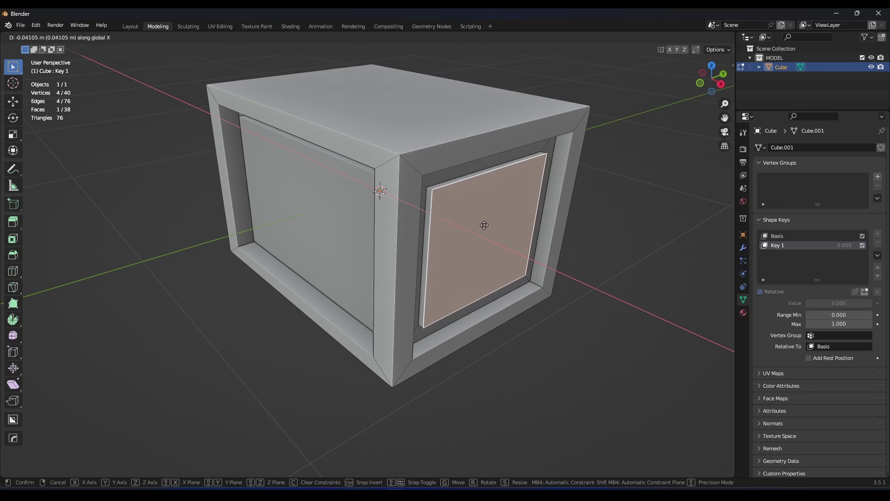
left_click(502, 230)
key("Tab")
left_click_drag(816, 303, 772, 302)
scroll(558, 275, "down", 3)
left_click(520, 265)
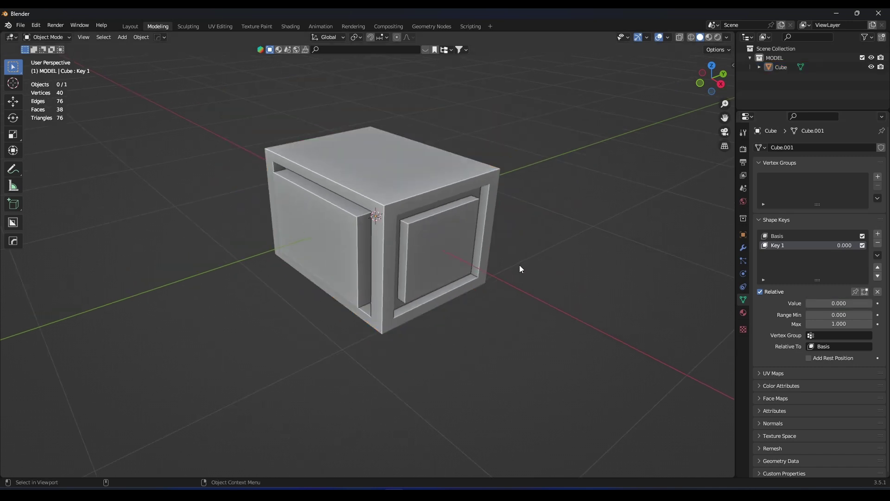
Raise the box along Z in front view so that it sits above the ground plane.
scroll(463, 251, "down", 2)
left_click(400, 231)
key("KP_1")
key("g")
key("z")
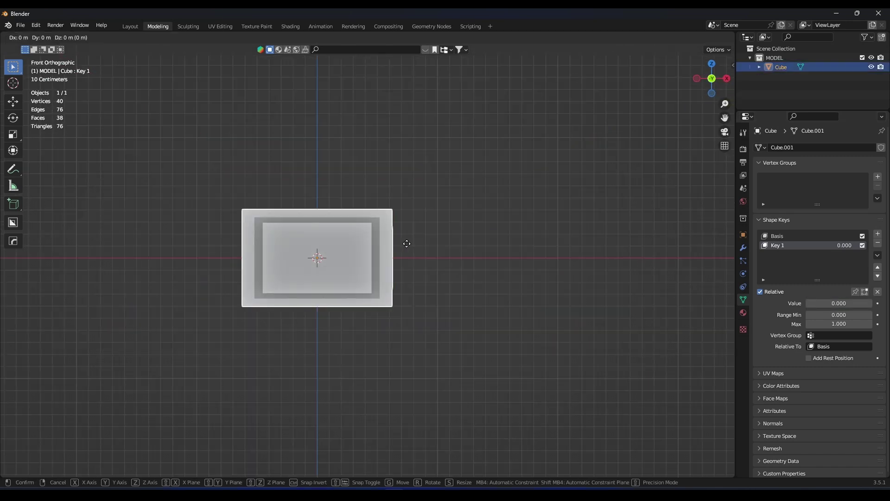
left_click(413, 169)
left_click(471, 196)
middle_click_drag(476, 197, 421, 171)
left_click(418, 174)
Add a cylinder beneath the box and scale it into a wide, thin disc, flattened along Z and enlarged in X and Y.
key("shift+a")
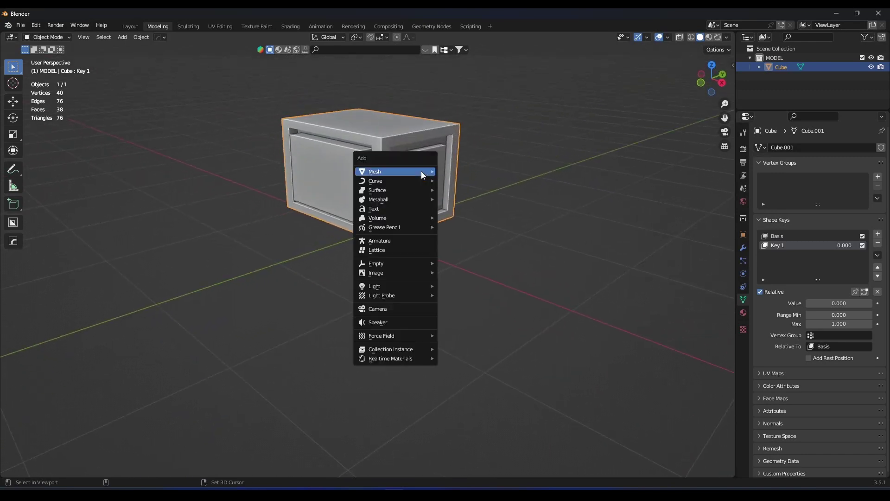
mouse_move(421, 171)
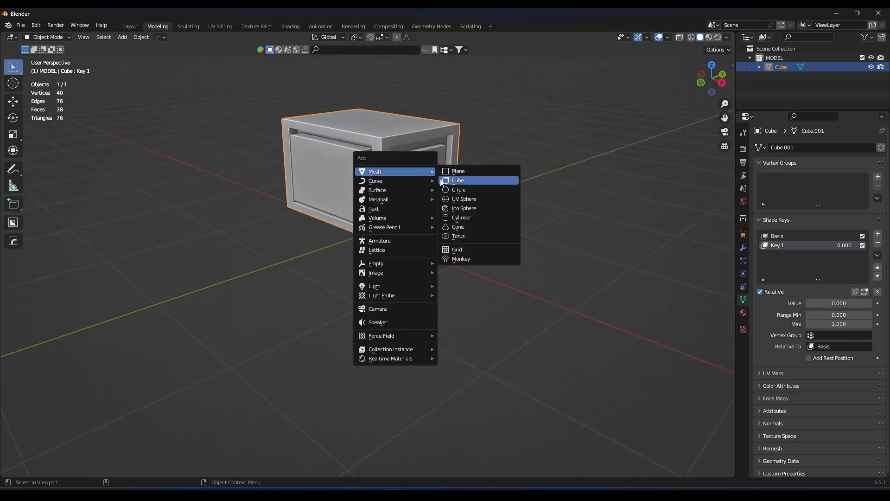
left_click(458, 219)
key("s")
key("z")
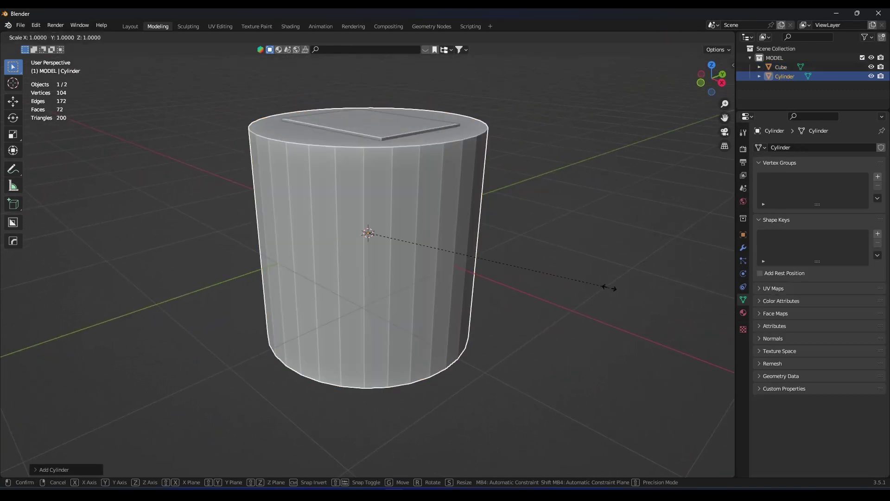
left_click(392, 275)
key("s")
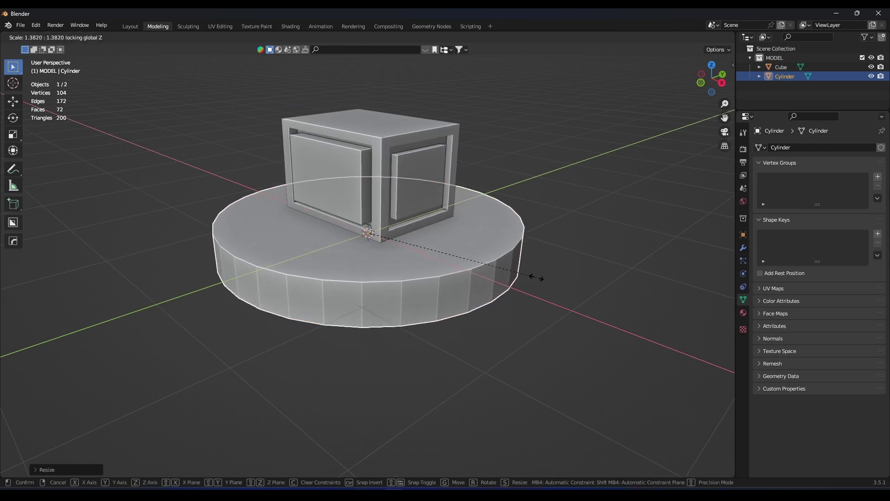
key("z")
left_click(461, 295)
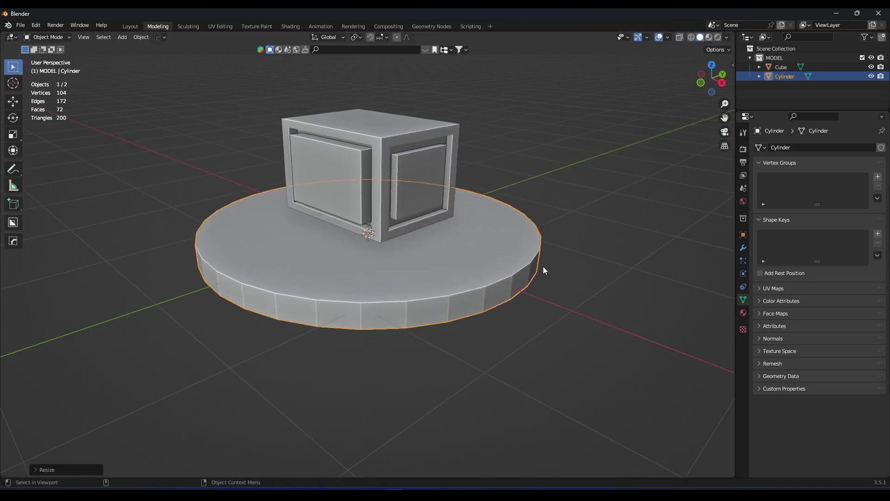
Extrude and scale the disc's top face inward twice in Edit Mode, forming two concentric rings of faces.
scroll(538, 252, "up", 2)
key("Tab")
left_click(448, 260)
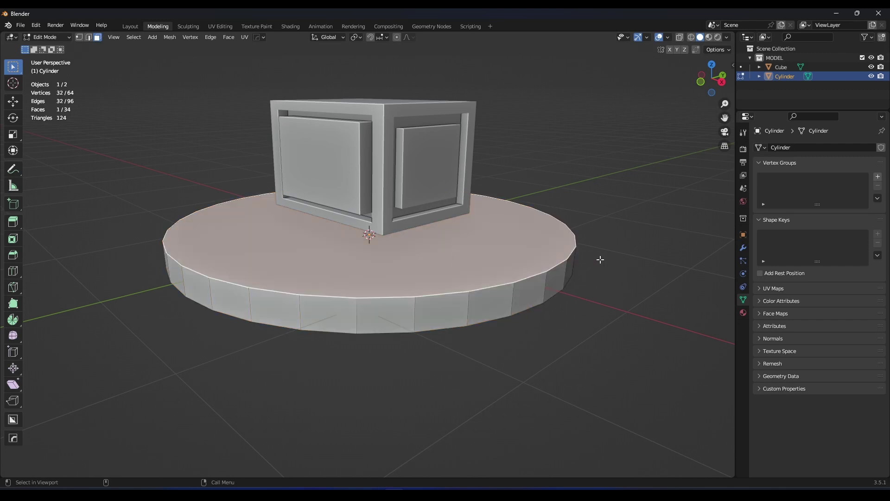
key("e")
key("s")
left_click(562, 258)
key("e")
key("s")
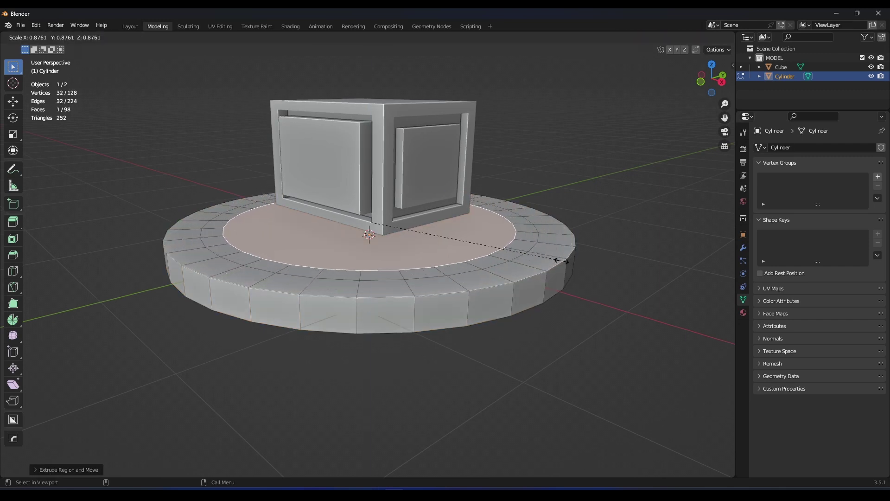
left_click(521, 258)
key("j")
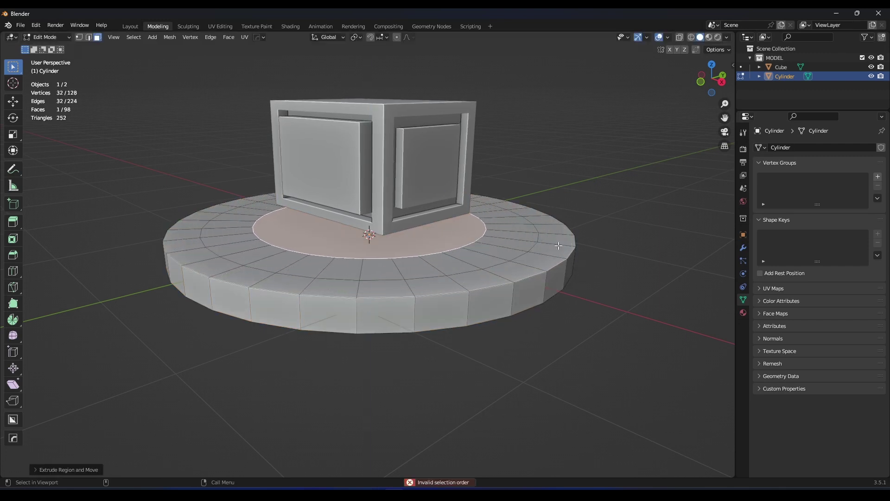
Select the disc's inner ring of top faces and add the shape keys Basis and Key 1 in Object Mode.
left_click(500, 245, "alt")
key("Tab")
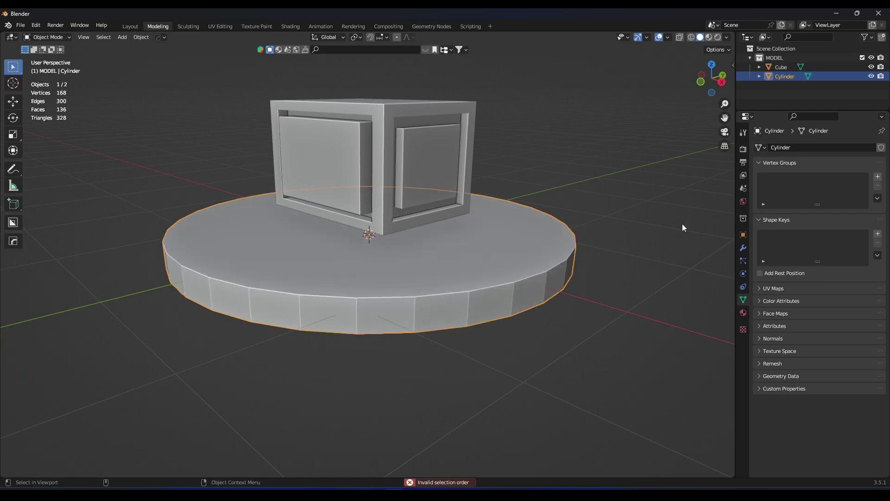
left_click(876, 234)
left_click(876, 234)
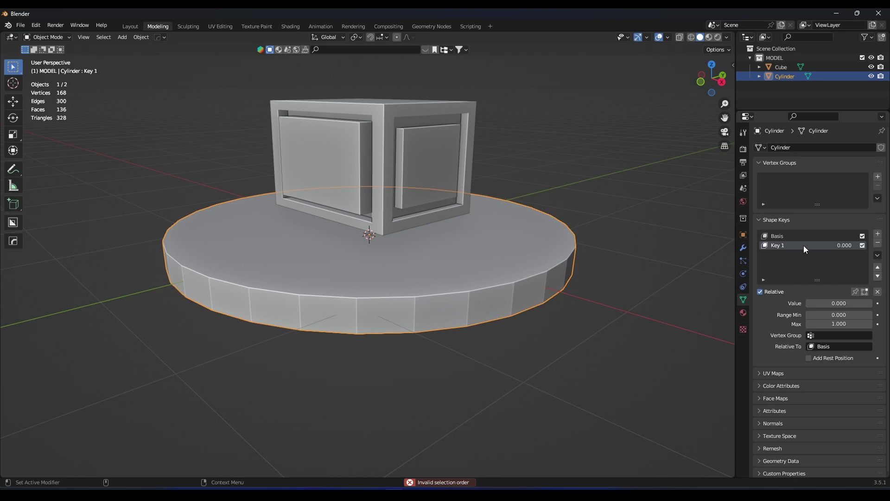
With the disc's Key 1 active, extrude the selected ring upward about 0.12 m and return to Object Mode.
left_click(776, 236)
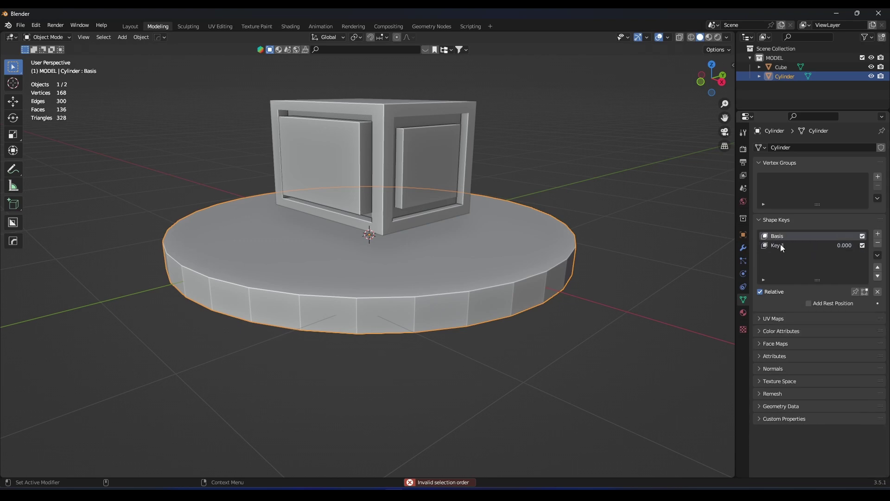
left_click(773, 245)
key("Tab")
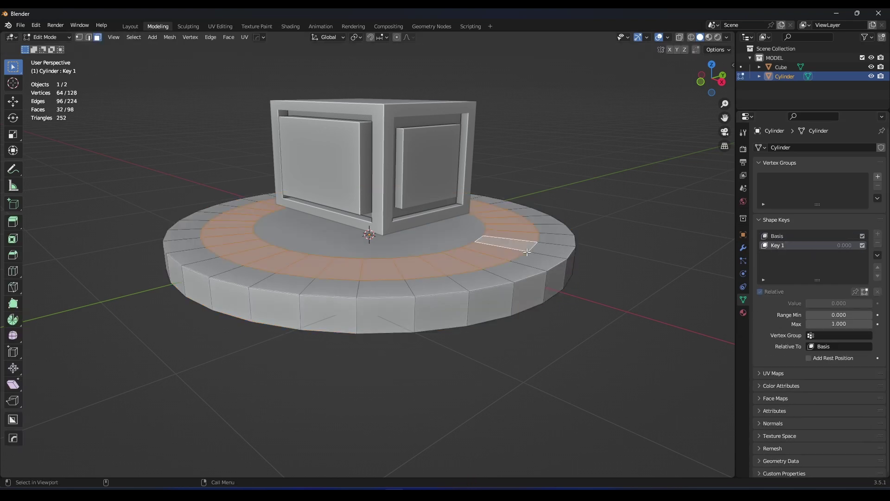
key("e")
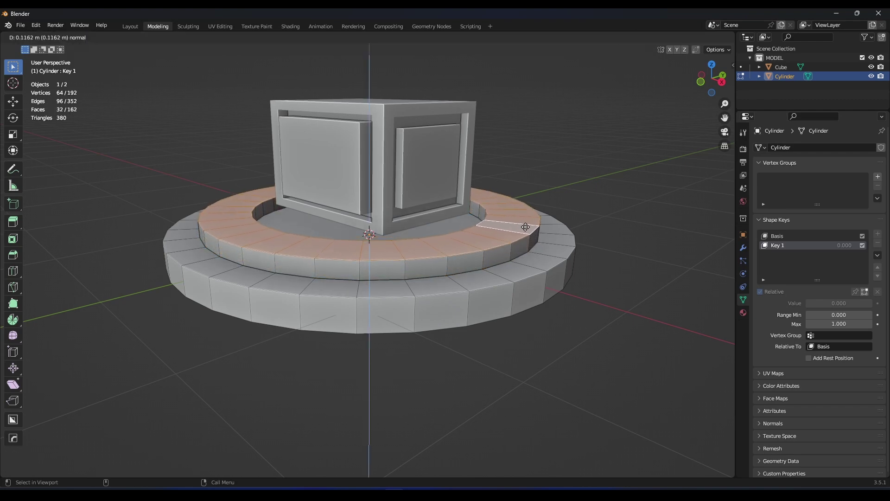
left_click(525, 226)
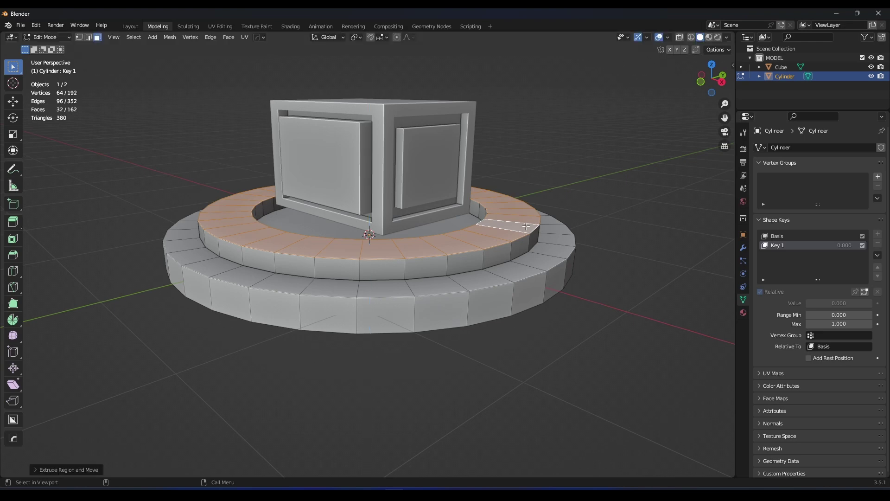
key("Tab")
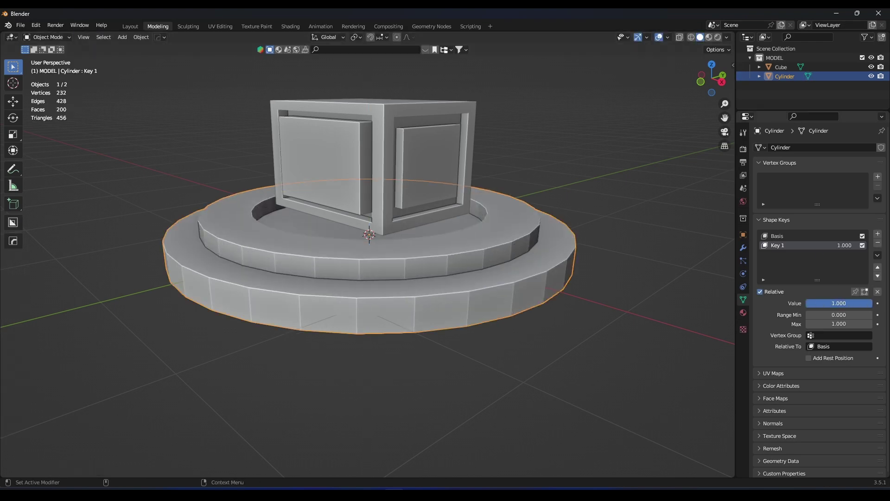
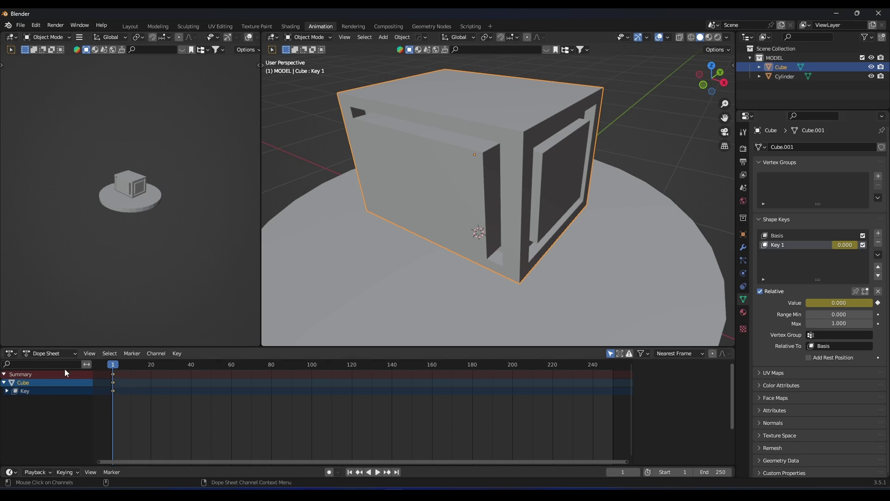
Switch the Dope Sheet to the Graph Editor and bake FREESTYLE.mp3 from the MUSIC FOR TUTORIALS folder into the box's Key 1 F-curve.
left_click(10, 355)
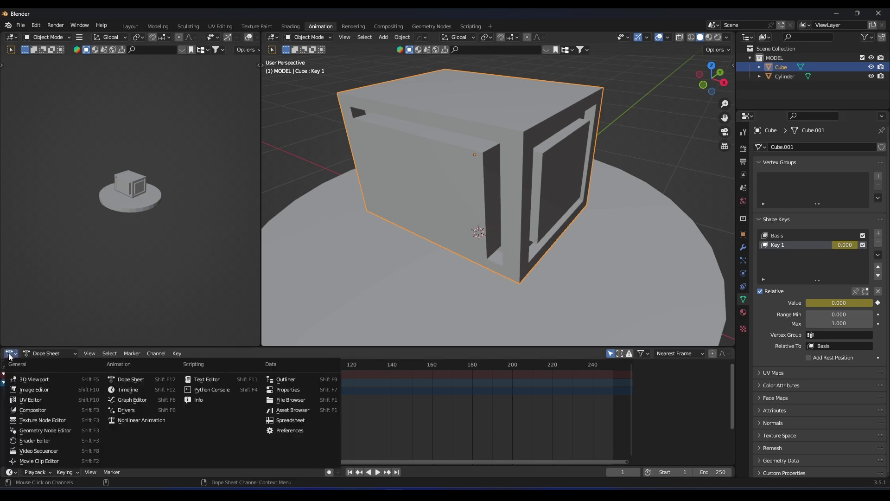
left_click(129, 400)
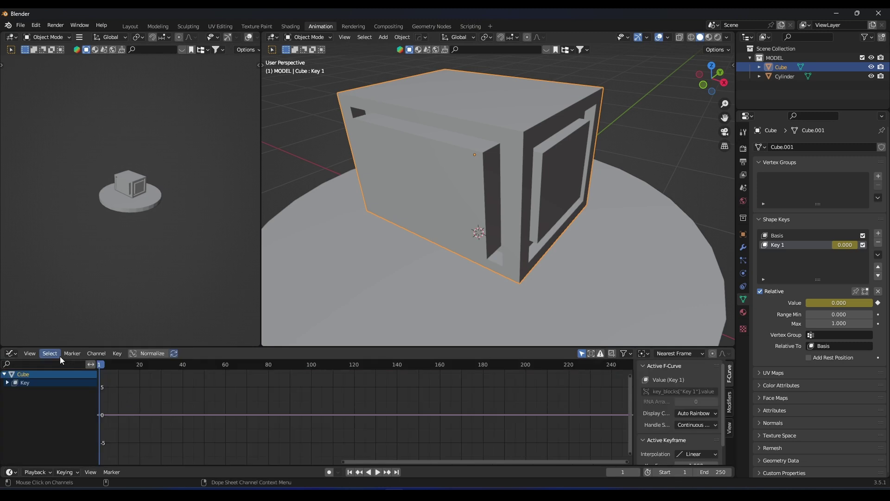
left_click(115, 354)
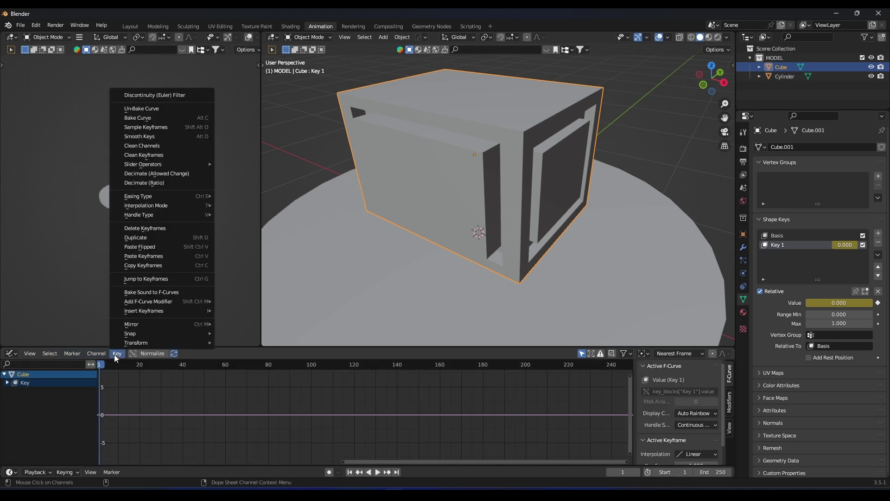
left_click(180, 292)
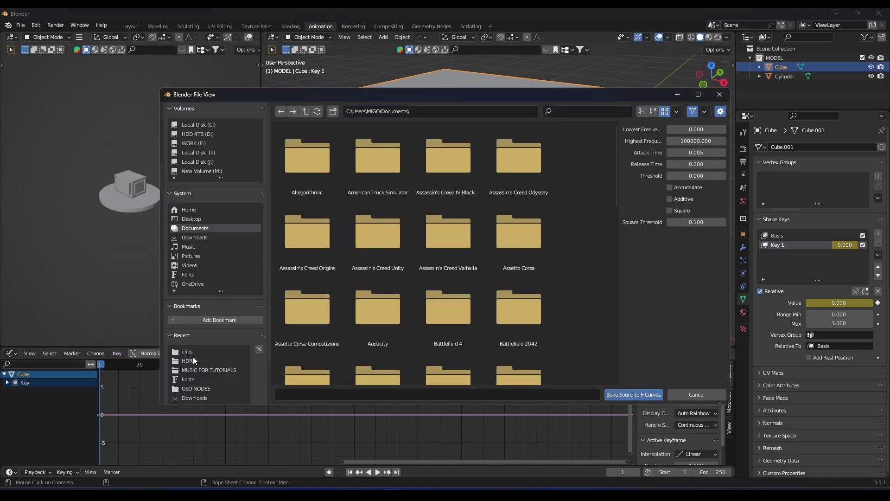
left_click(218, 368)
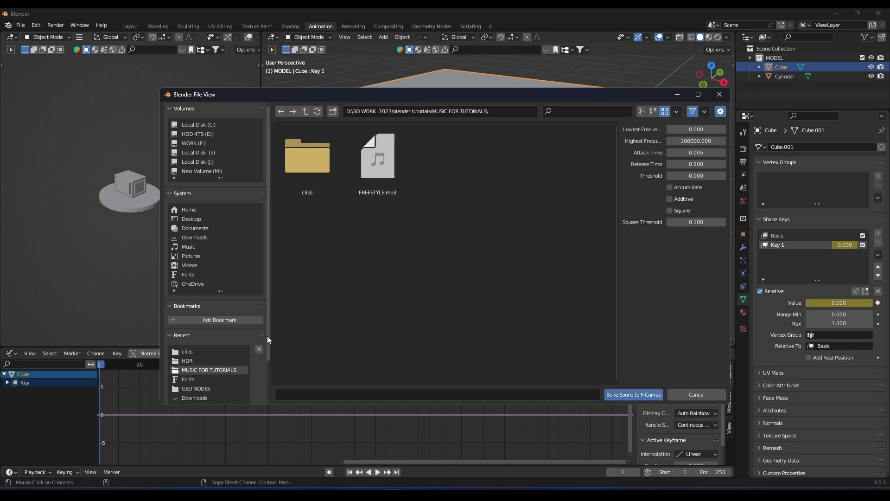
left_click(385, 174)
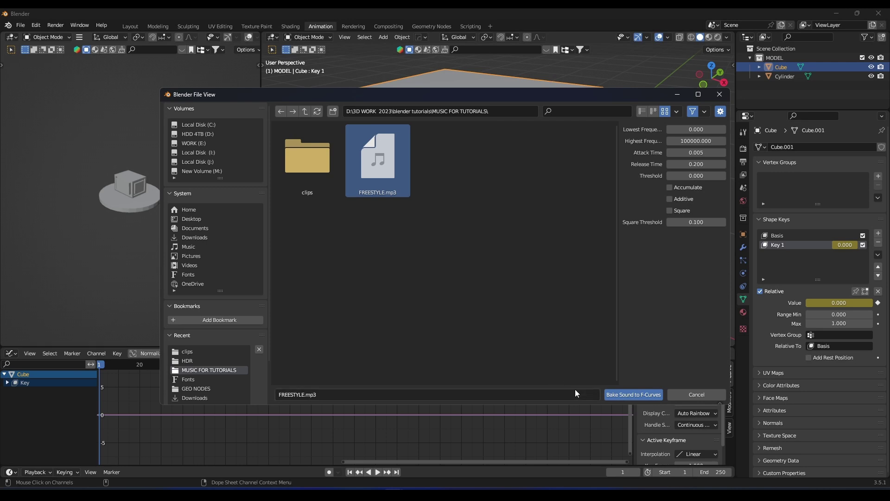
left_click(618, 396)
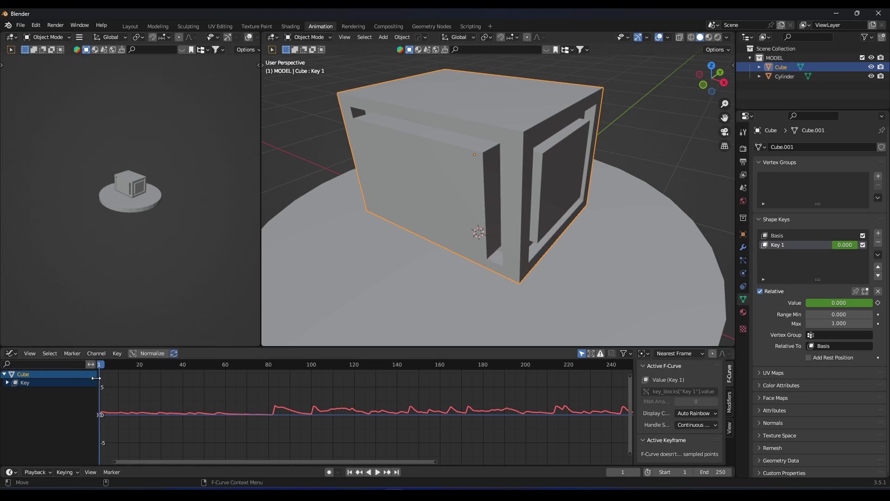
Play the animation from frame 0 and examine how the box's panels move along the baked sound curve.
key("space")
mouse_move(101, 366)
left_mouse_down()
mouse_move(318, 368)
mouse_move(98, 368)
left_mouse_up()
left_click_drag(436, 461, 646, 450)
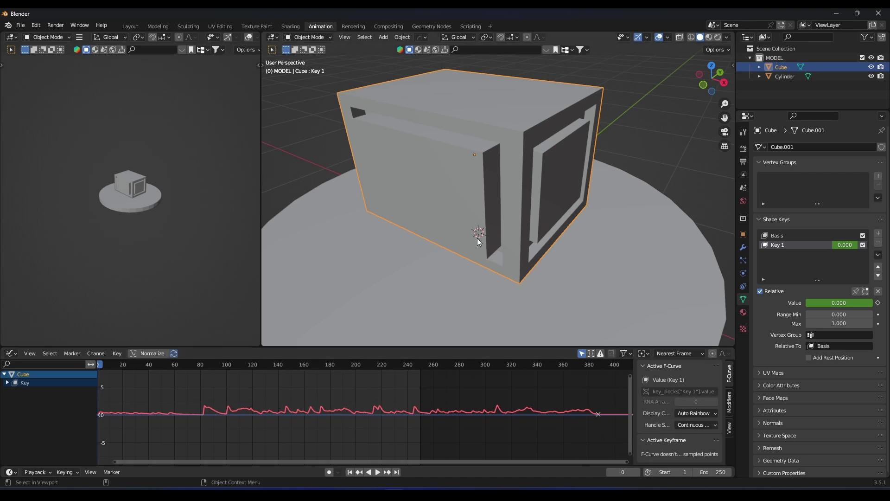
key("space")
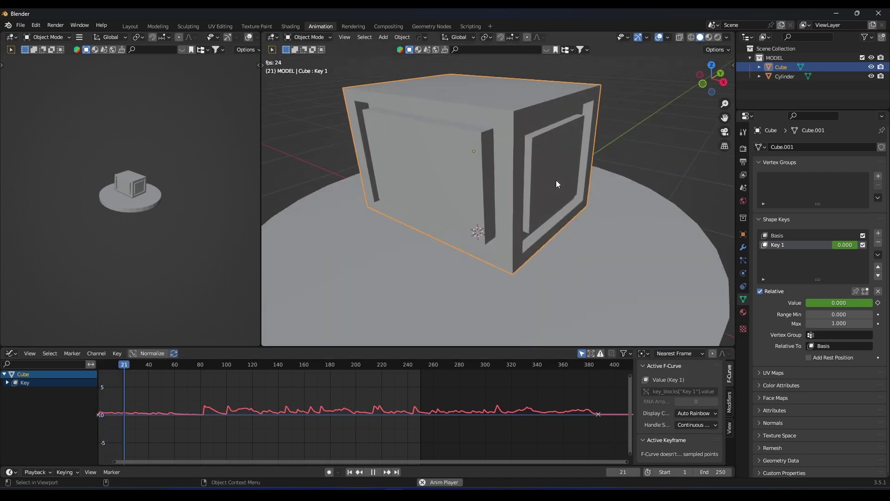
middle_click_drag(536, 171, 533, 220)
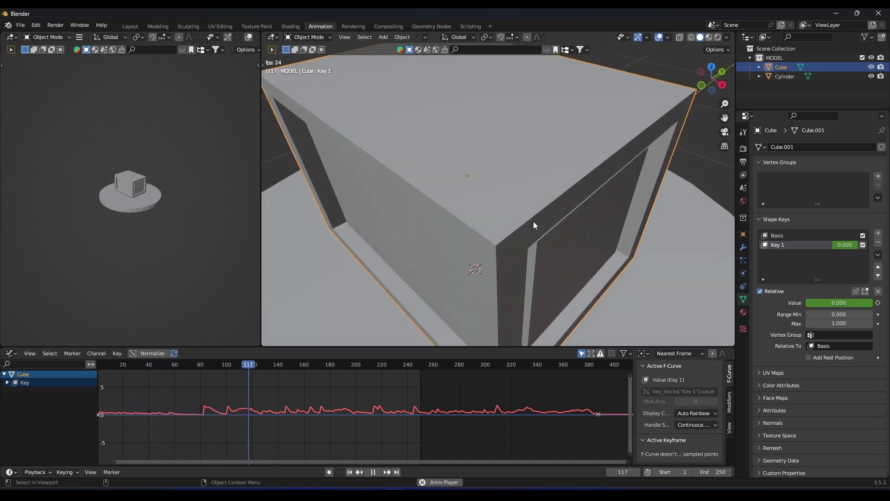
key("space")
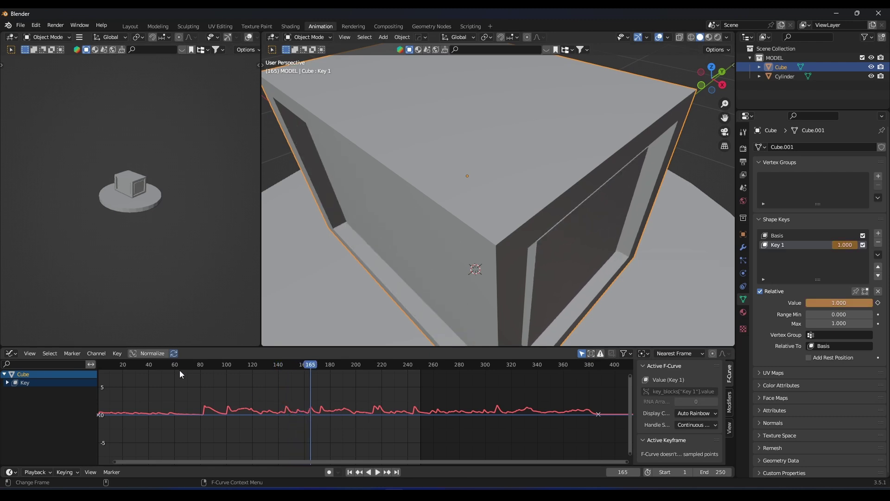
Move the playhead to frame 0 and add a Video Editing workspace.
scroll(220, 426, "down", 1)
left_click(136, 366)
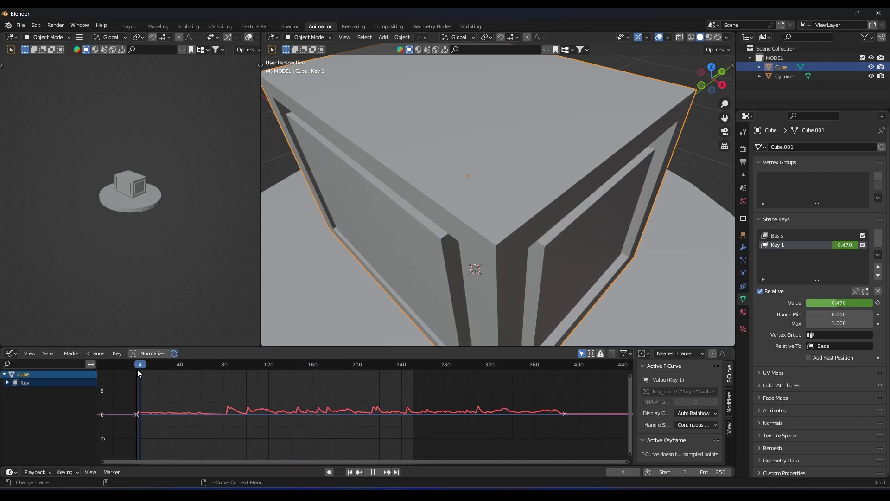
left_click(488, 26)
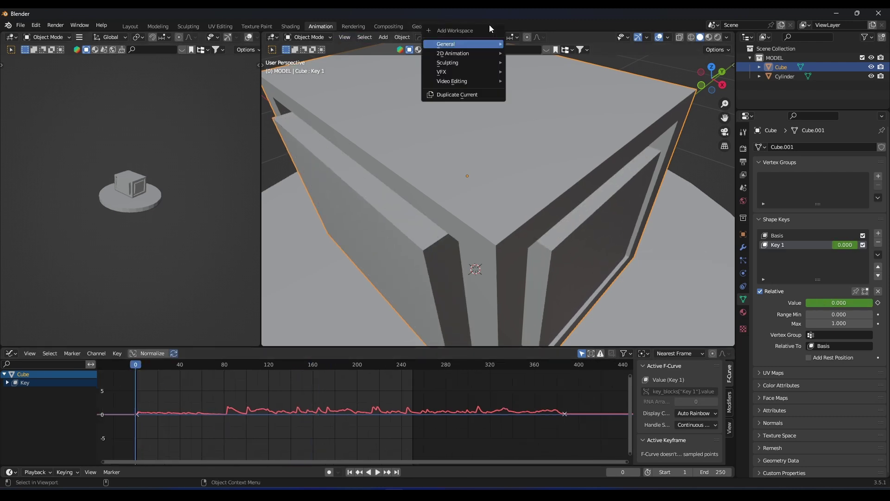
mouse_move(457, 83)
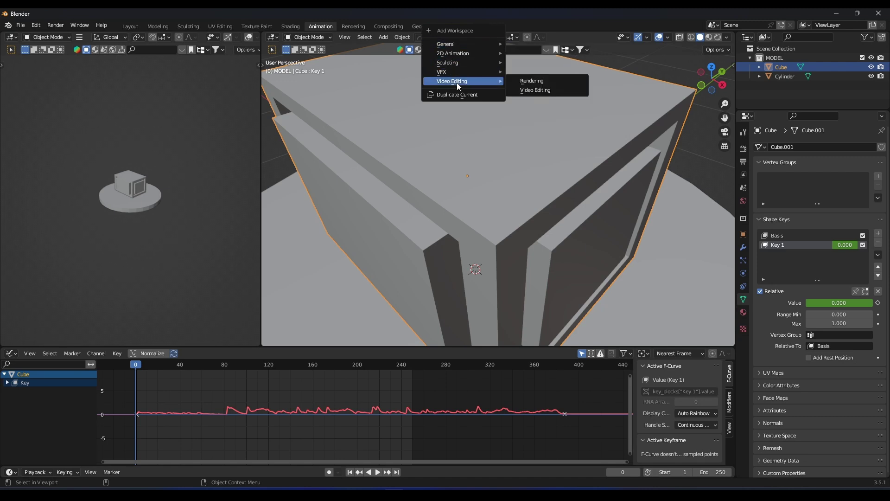
left_click(536, 90)
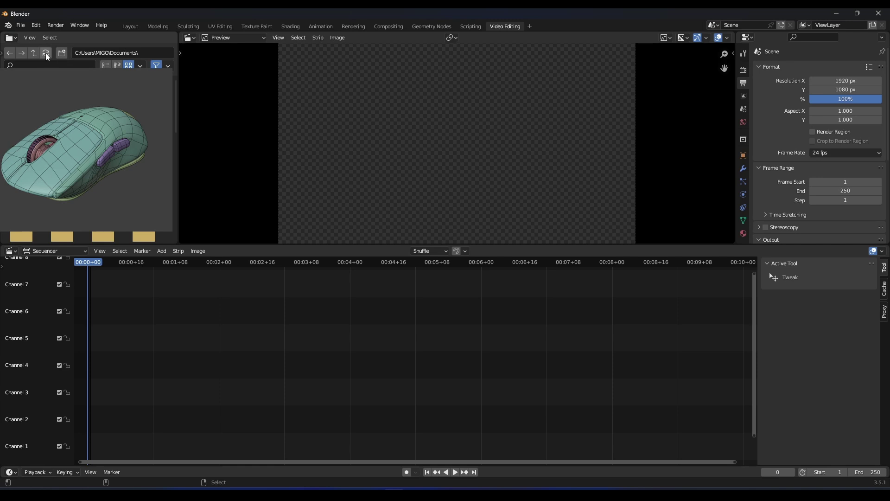
Widen the file browser and open the MUSIC FOR TUTORIALS folder under D:\3D WORK 2023\blender tutorials.
left_click(102, 55)
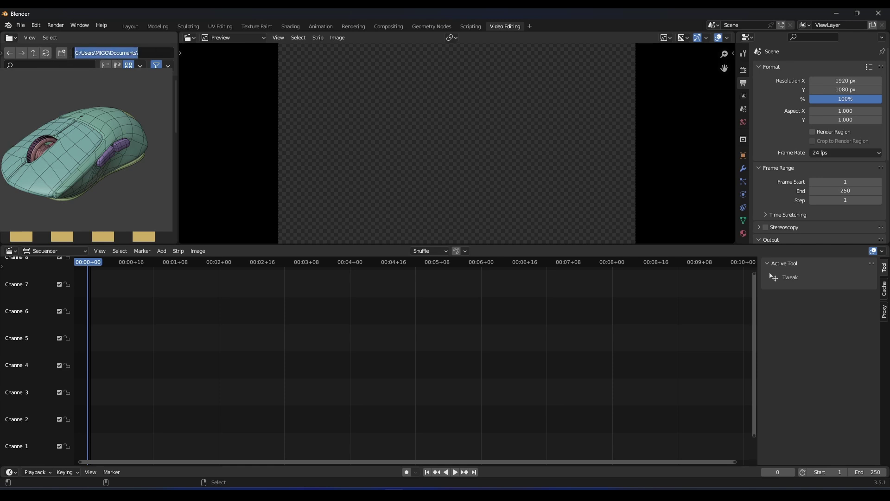
type("D")
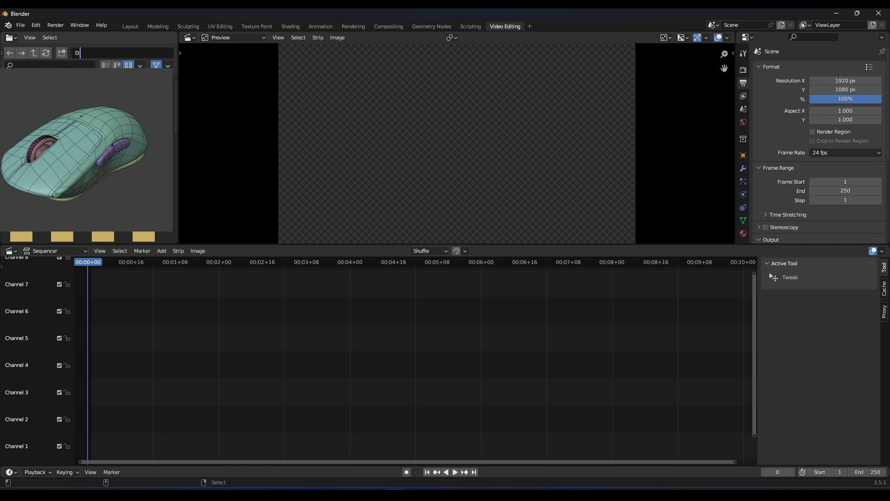
type(":")
key("Return")
double_click(22, 236)
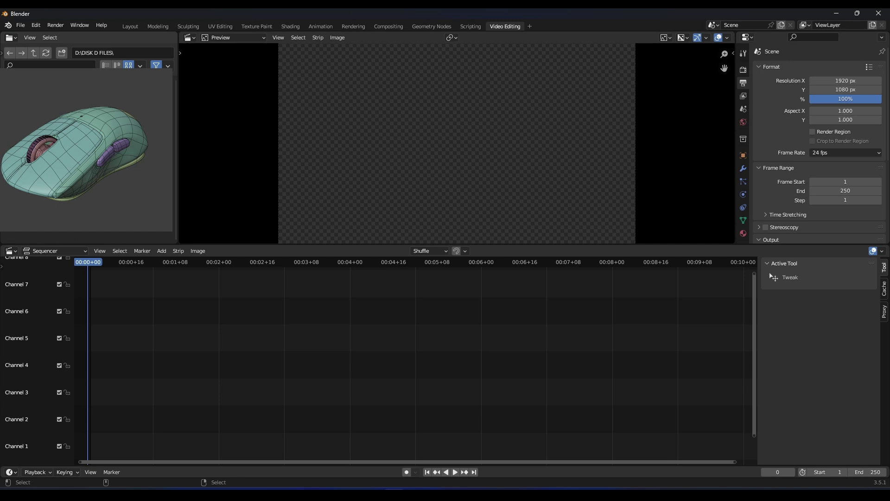
left_click(34, 52)
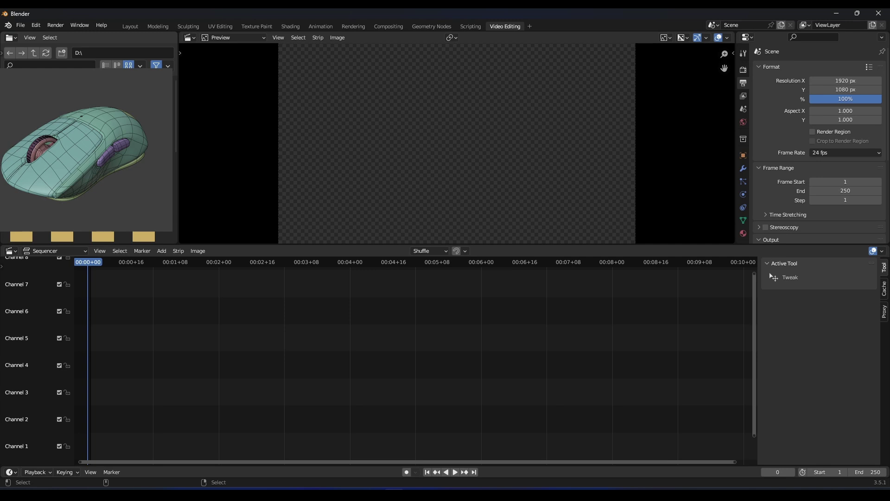
double_click(21, 237)
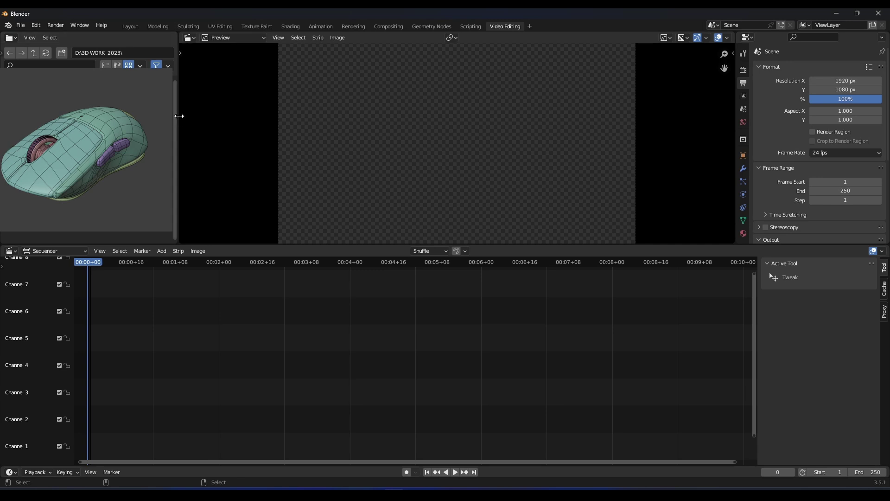
left_click_drag(179, 120, 273, 120)
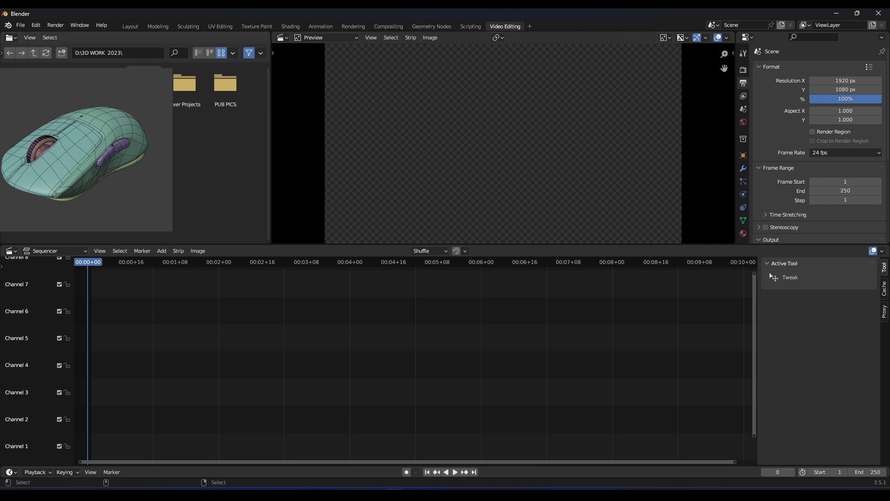
double_click(144, 84)
double_click(144, 83)
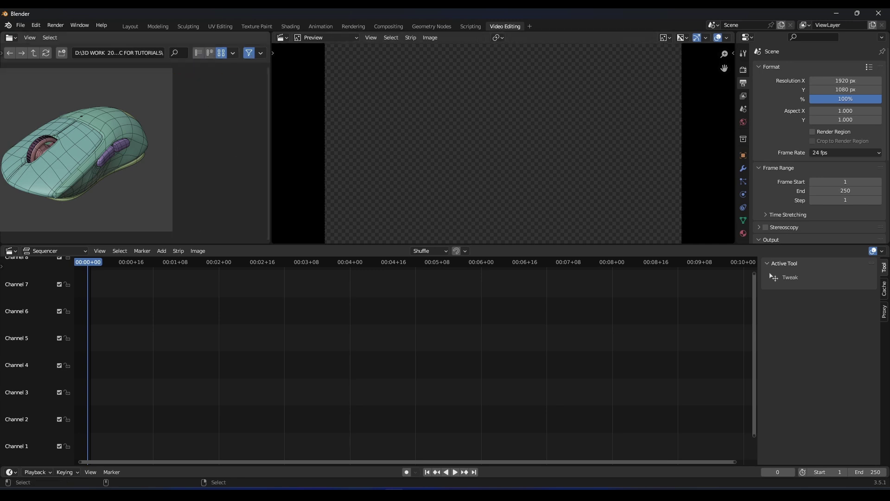
Add FREESTYLE.mp3 as a sound strip in Channel 1 and slide it so it starts at frame 0.
left_click_drag(62, 88, 87, 446)
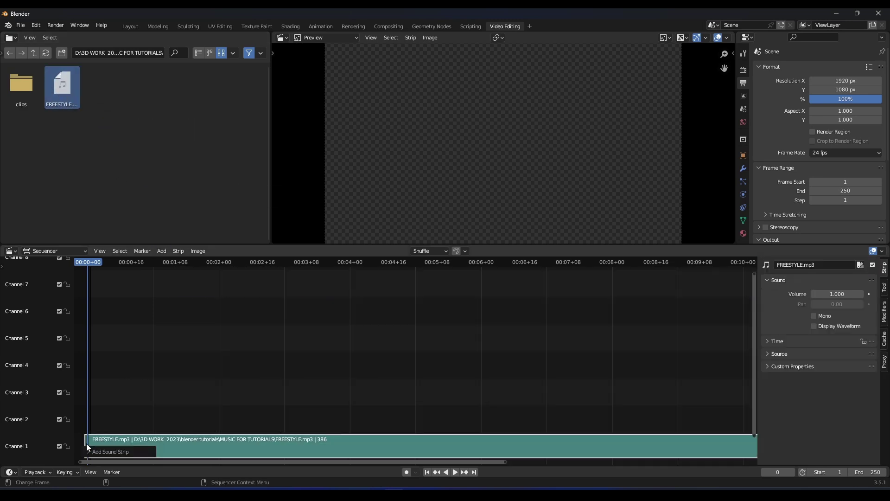
key("g")
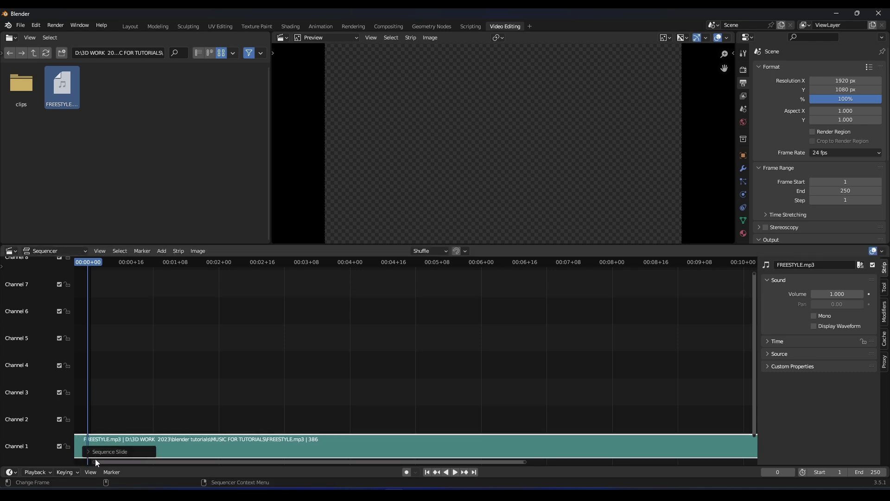
left_click(51, 459)
middle_click_drag(51, 459, 220, 442)
left_click_drag(332, 442, 37, 461)
scroll(218, 396, "down", 6)
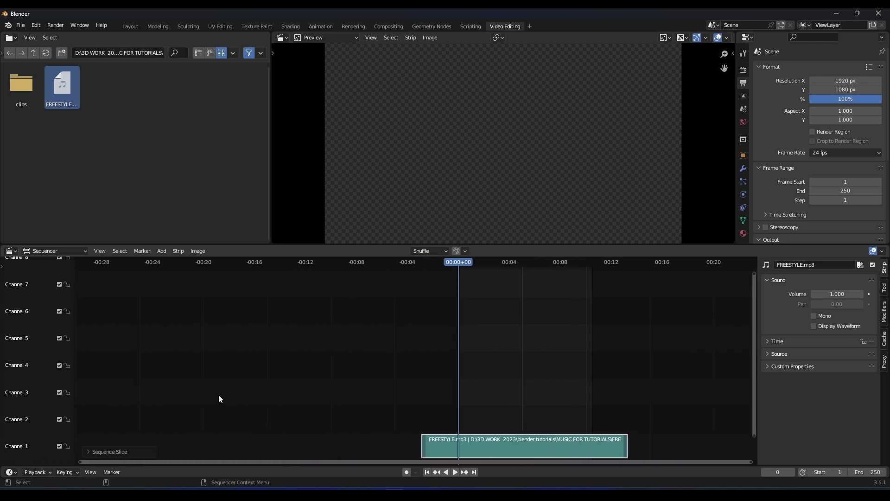
scroll(218, 394, "down", 3)
scroll(487, 405, "up", 5)
left_click_drag(494, 446, 557, 462)
scroll(552, 419, "up", 2)
Enable the waveform display for the FREESTYLE.mp3 strip and play a few seconds of it to check the sound.
left_click(770, 353)
left_click(782, 353)
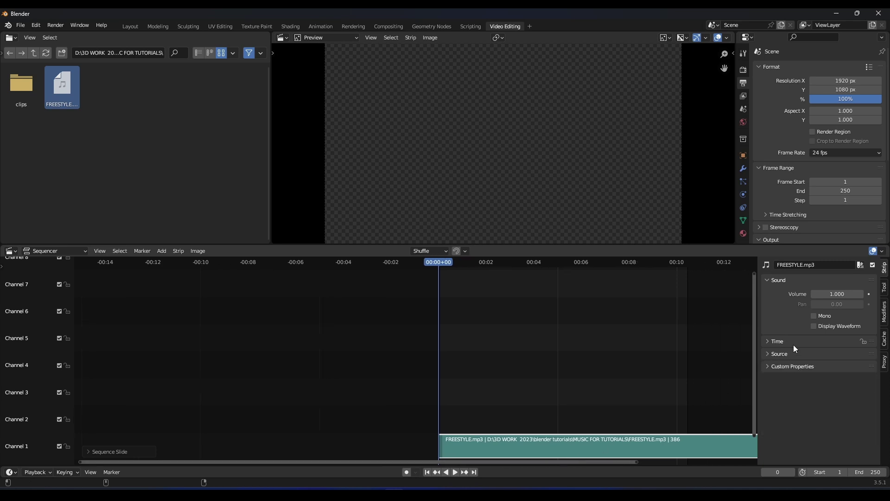
left_click(814, 325)
key("space")
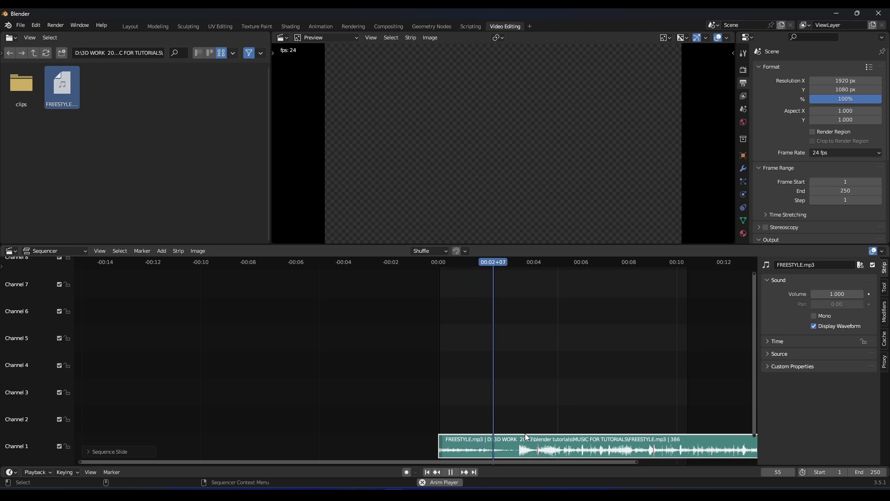
key("space")
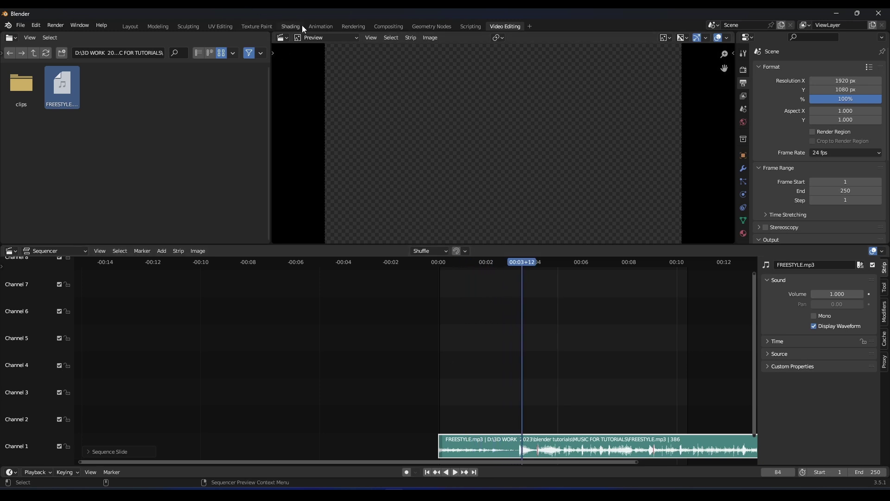
Return to the Animation workspace, play from frame 0 to examine the box's panels moving with the music, and rewind to frame 0.
left_click(331, 27)
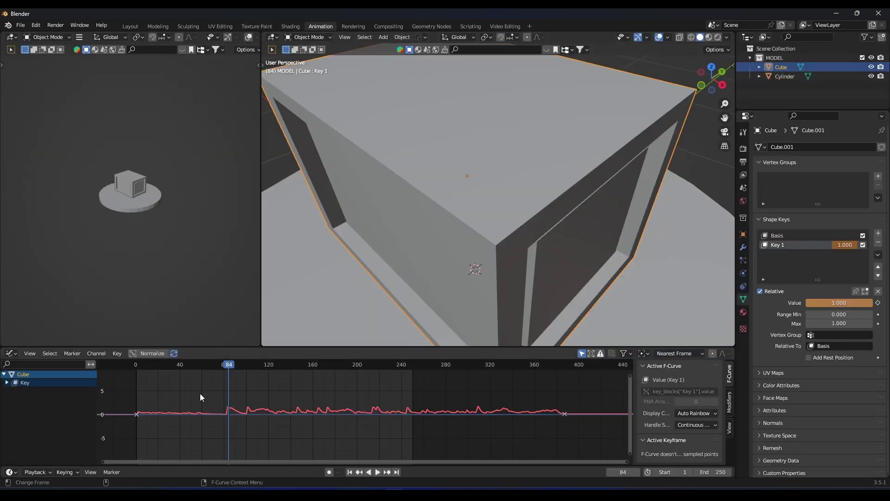
left_click(135, 364)
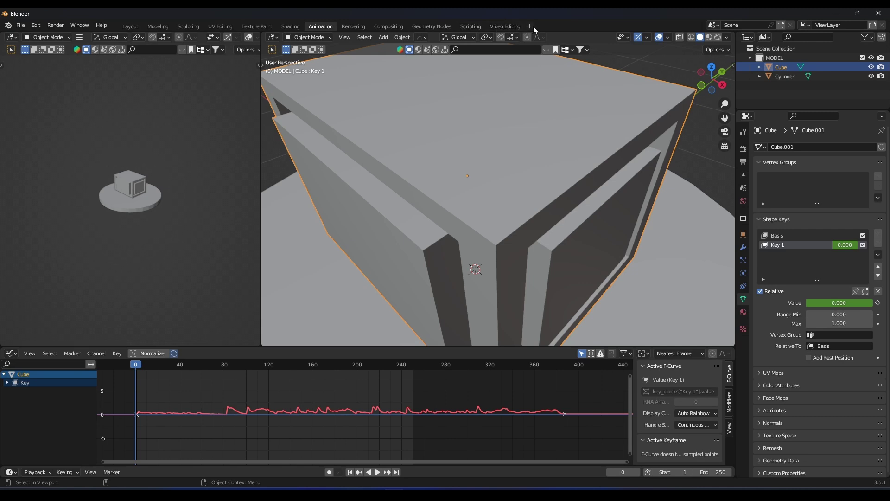
scroll(487, 243, "down", 3)
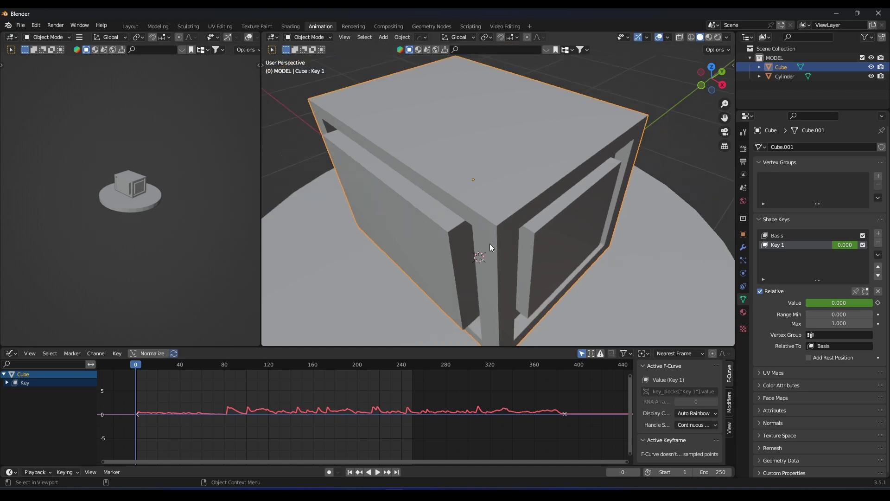
scroll(119, 163, "up", 5)
middle_click_drag(571, 241, 526, 202)
key("space")
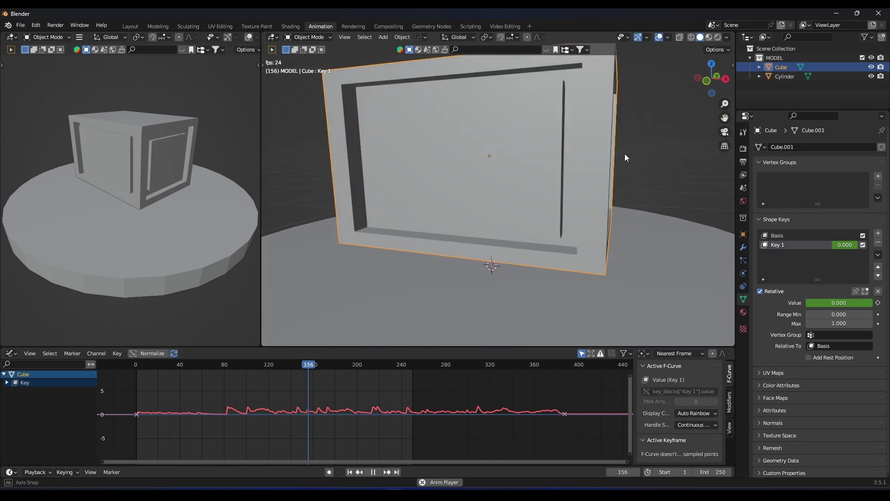
key("space")
left_click(134, 373)
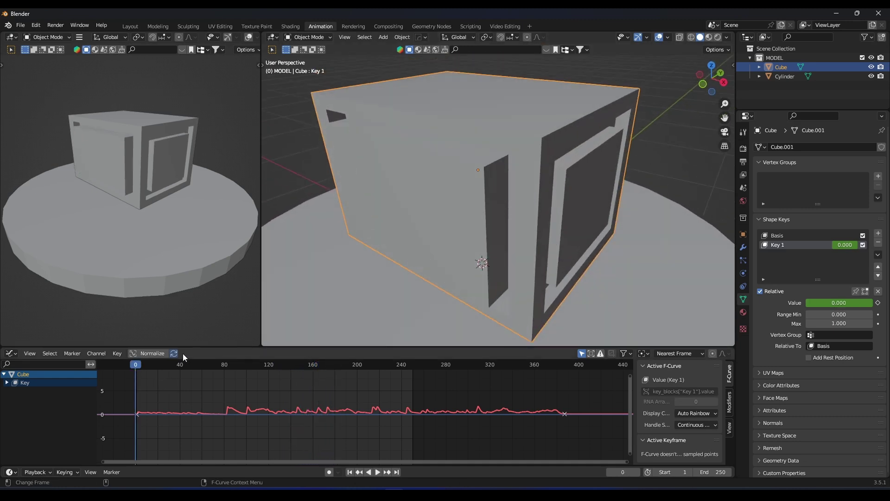
Add a HardOps bevel to the box with 3 segments, width 0.01 and a 30° angle, and play the animation to check it.
key("q")
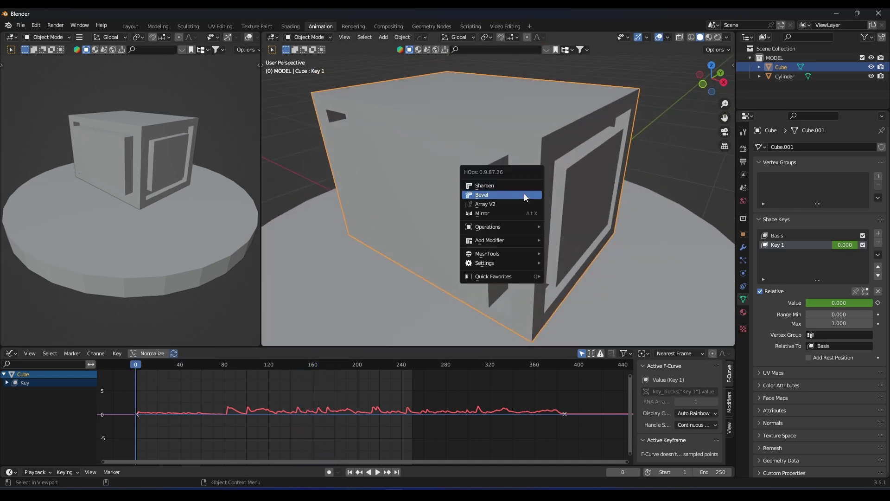
left_click(524, 193)
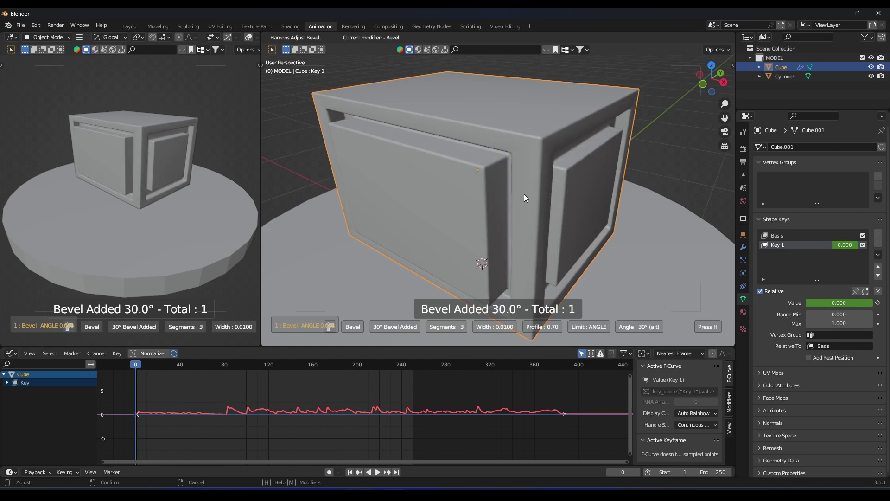
left_click(524, 194)
left_click(742, 247)
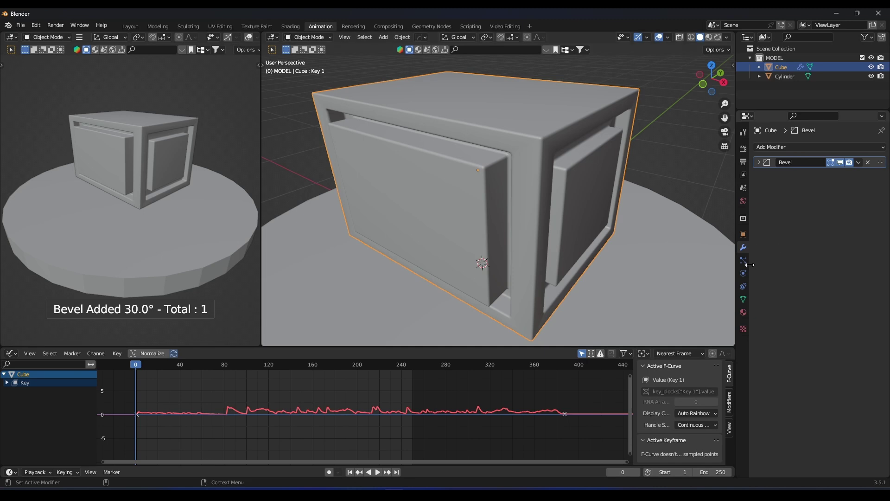
left_click(742, 299)
key("space")
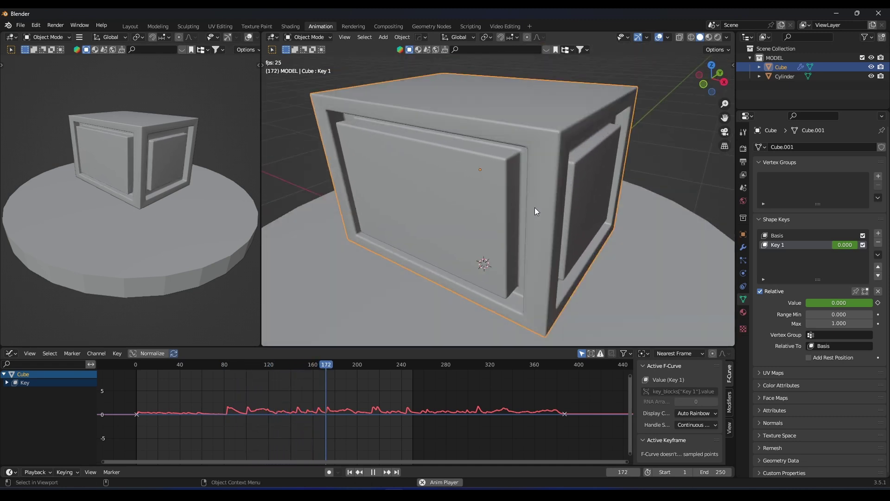
left_click_drag(174, 361, 136, 366)
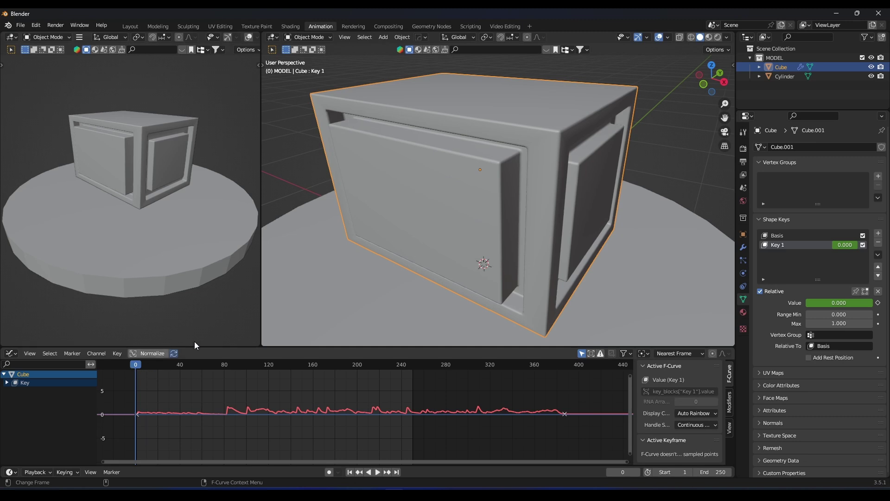
Select the disc base and keyframe its Key 1 value of 0 at frame 0.
scroll(497, 191, "down", 5)
middle_click_drag(516, 213, 485, 183)
left_click(526, 207)
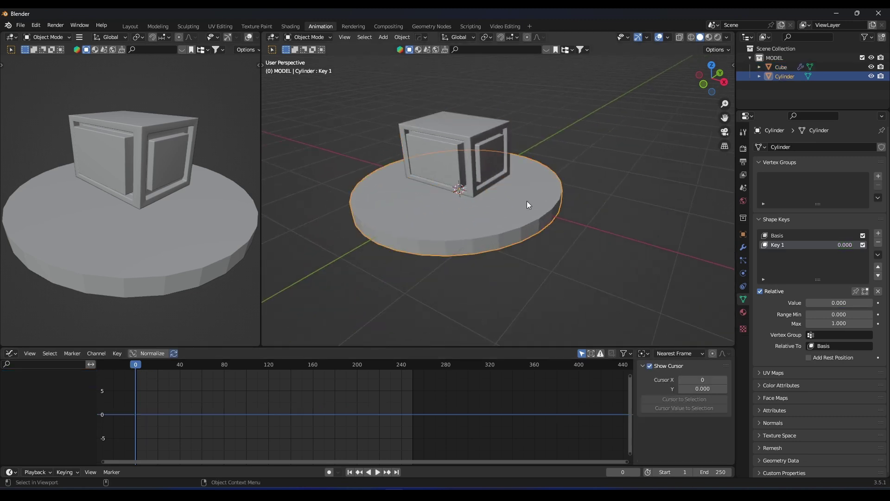
scroll(550, 201, "up", 2)
mouse_move(550, 201)
middle_mouse_down()
mouse_move(568, 174)
mouse_move(560, 193)
middle_mouse_up()
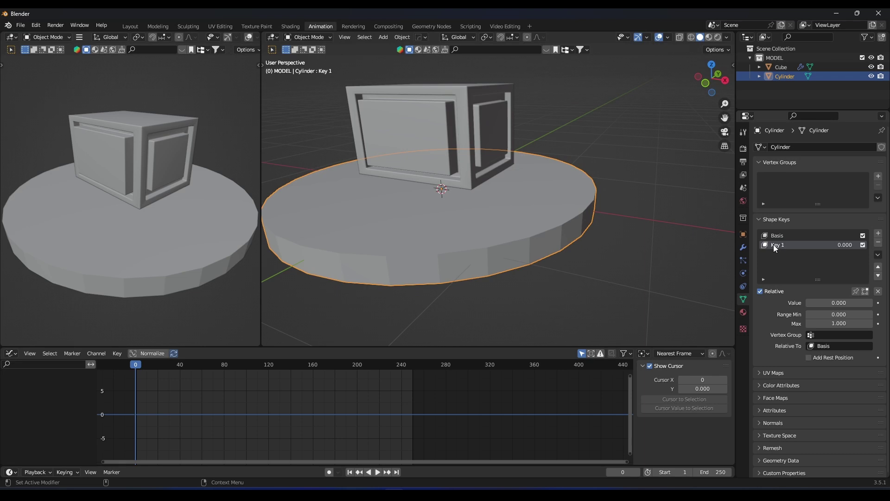
left_click(879, 303)
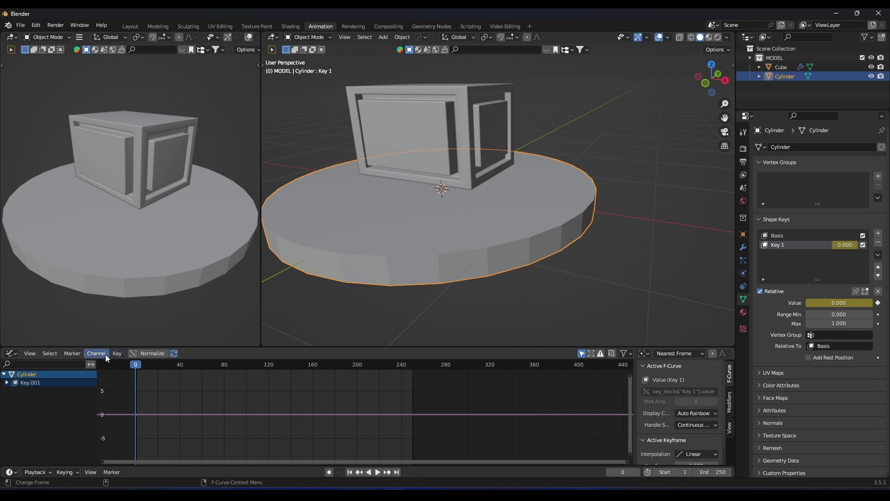
Bake the sound of FREESTYLE.mp3 into the F-curve of the disc's Key 1.
left_click(12, 357)
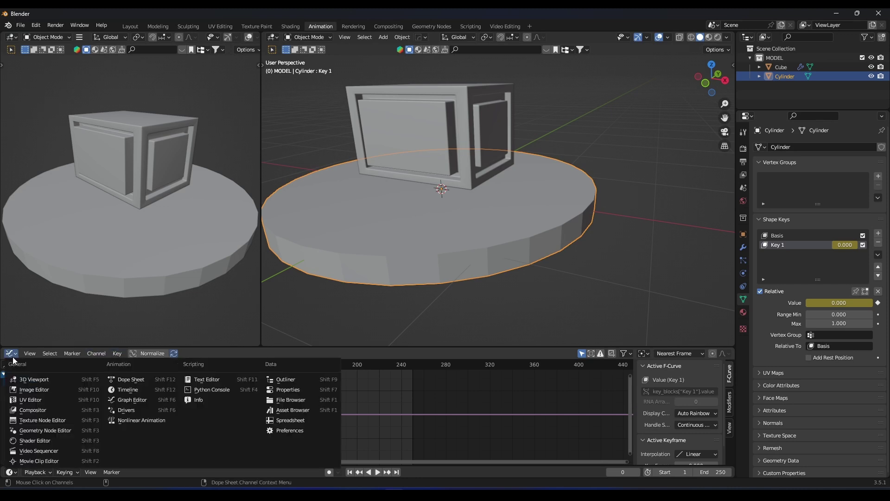
left_click(117, 354)
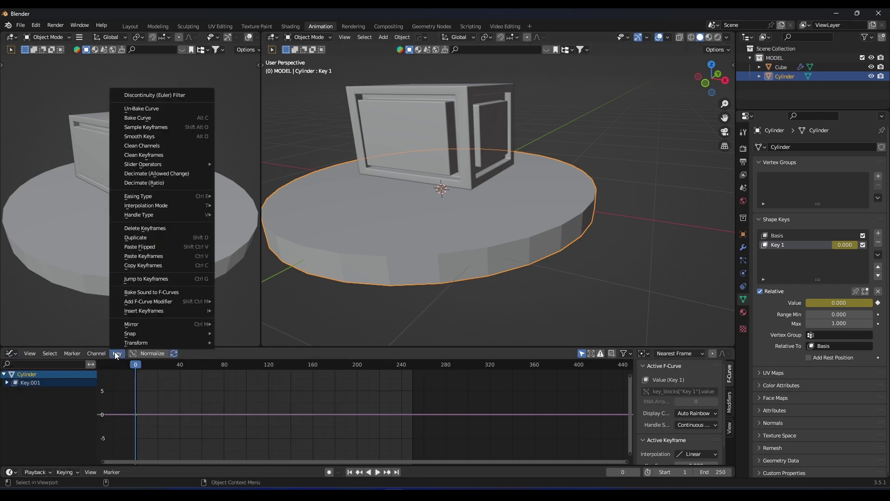
left_click(171, 292)
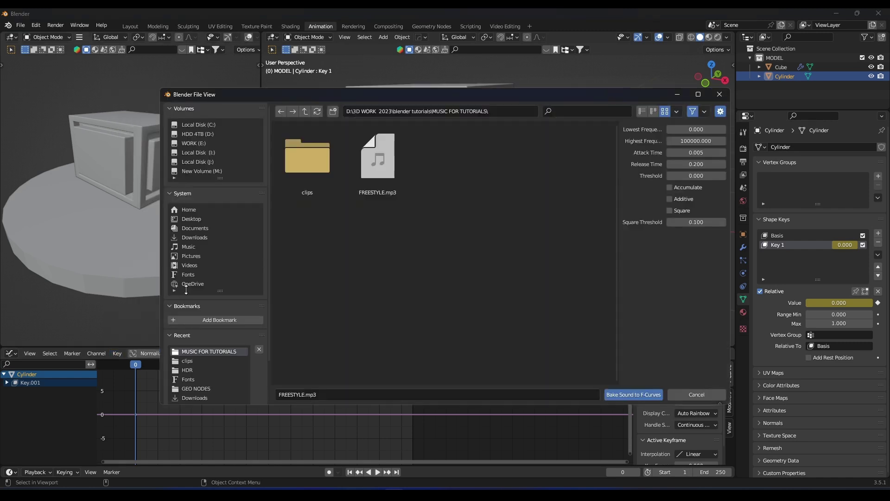
left_click(385, 173)
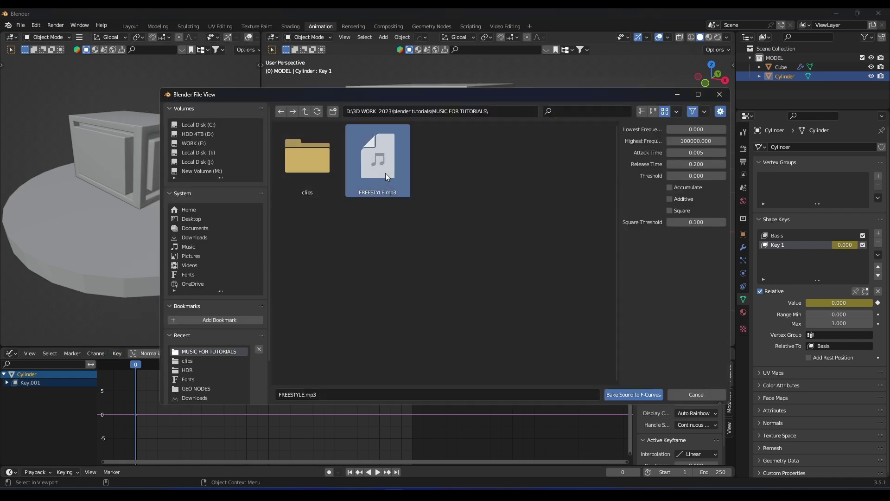
left_click(640, 392)
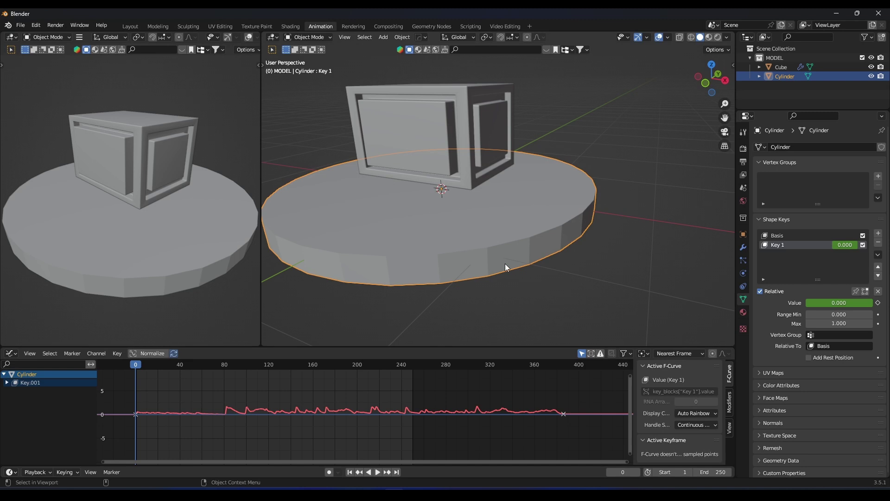
Play the animation to check the disc's motion and add a HardOps bevel to the disc with 3 segments and a 30° angle.
key("space")
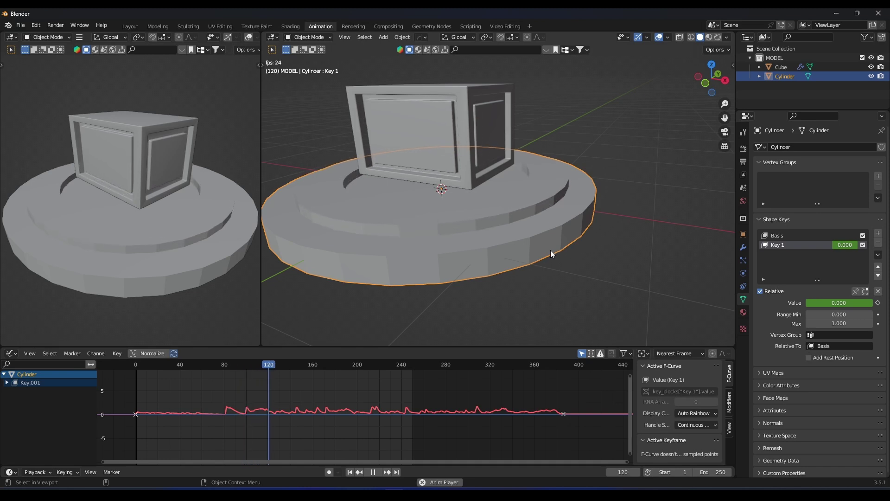
key("space")
key("q")
left_click(554, 225)
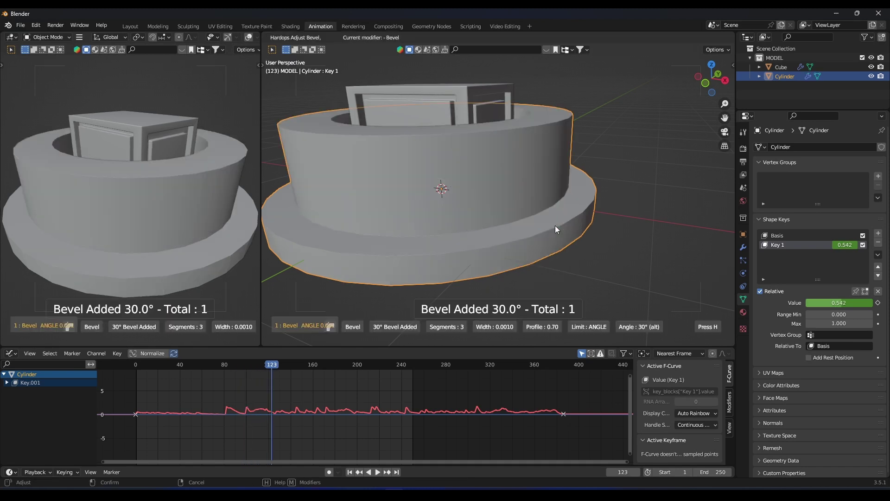
left_click(530, 224)
Apply the disc's scale, play the animation from frame 0 to examine its edges, and rewind to frame 0.
key("ctrl+a")
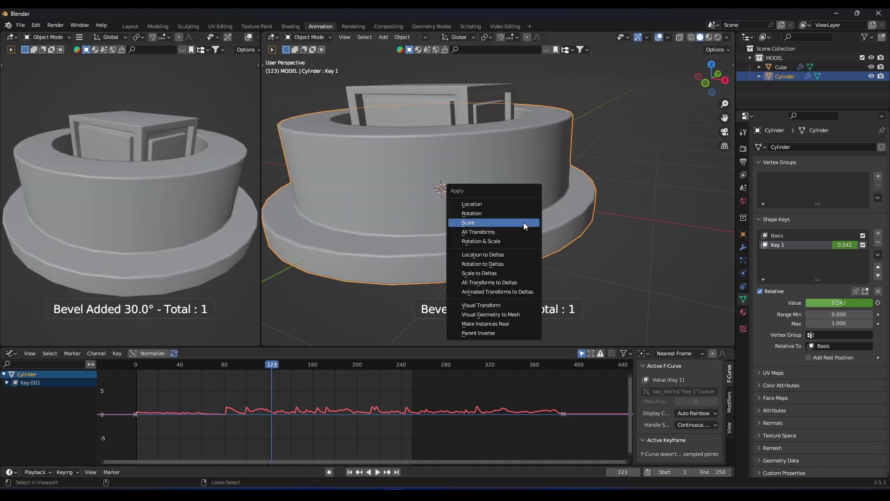
left_click(519, 222)
key("shift+Left")
key("space")
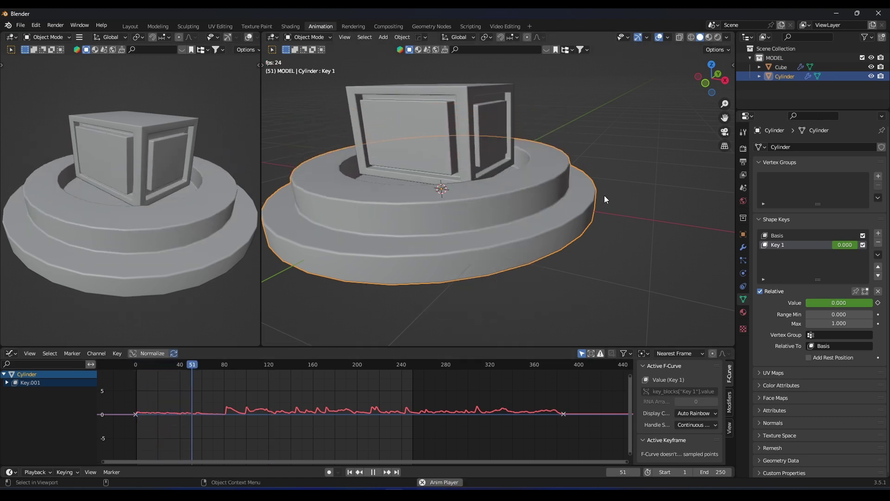
key("space")
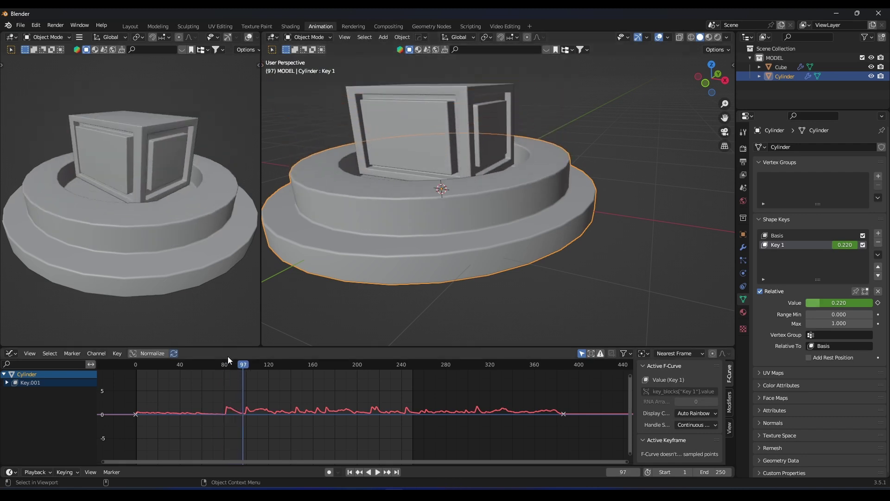
key("shift+Left")
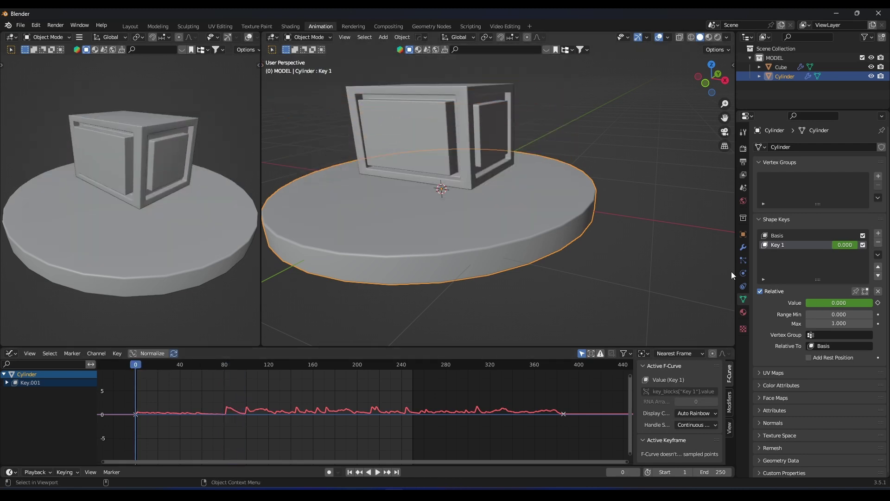
Replace the disc's Bevel modifier with a Subdivision Surface modifier.
left_click(743, 248)
left_click(867, 162)
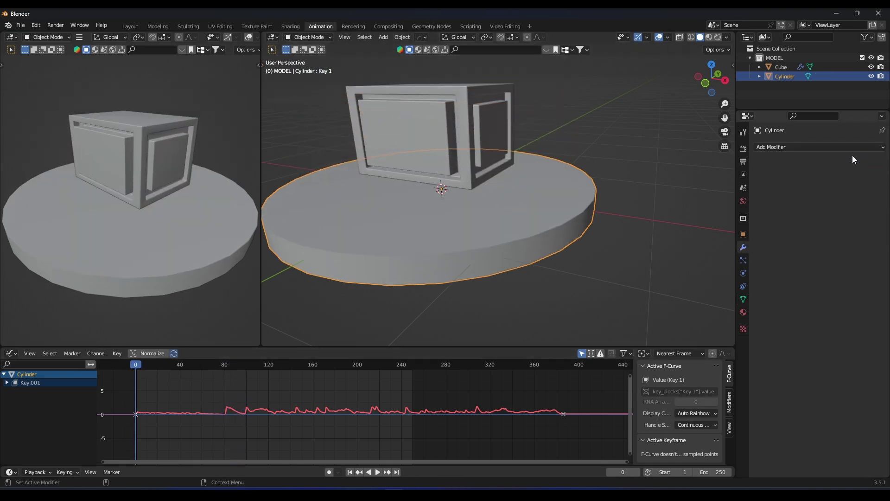
left_click(823, 147)
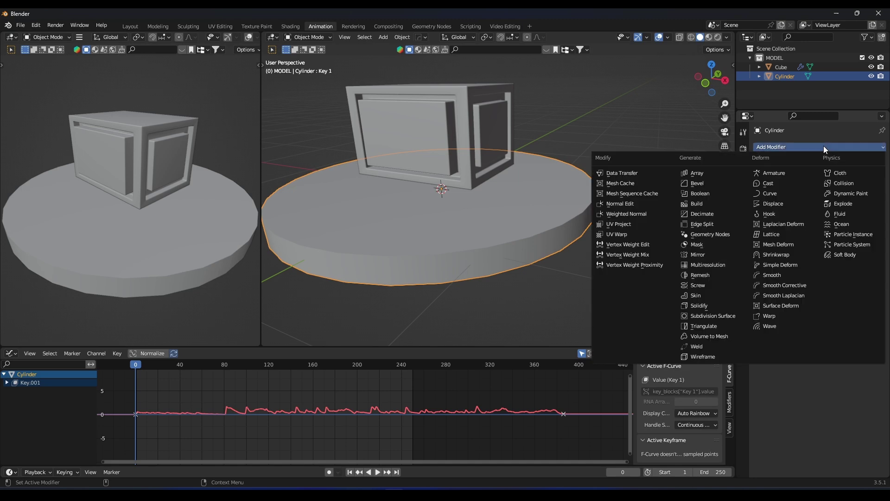
left_click(710, 316)
Add supporting edge loops around the disc's outer rim in Edit Mode to sharpen its subdivided edges.
key("Tab")
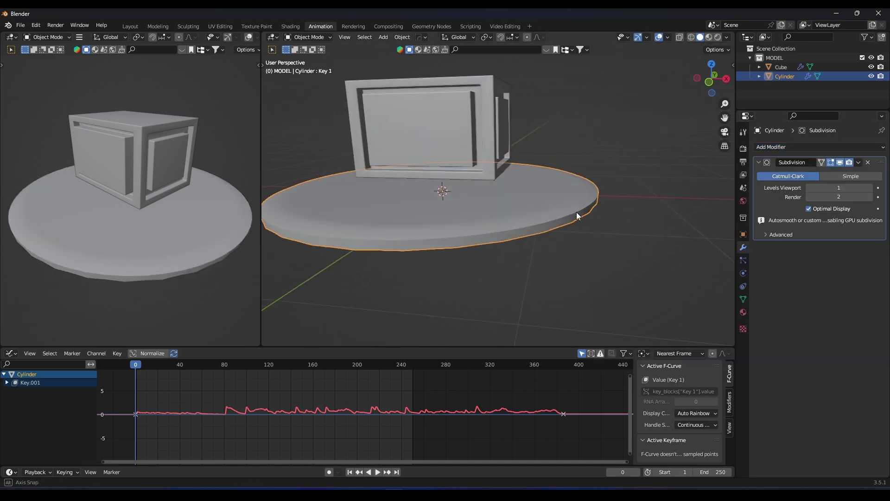
key("ctrl+r")
left_click(510, 240)
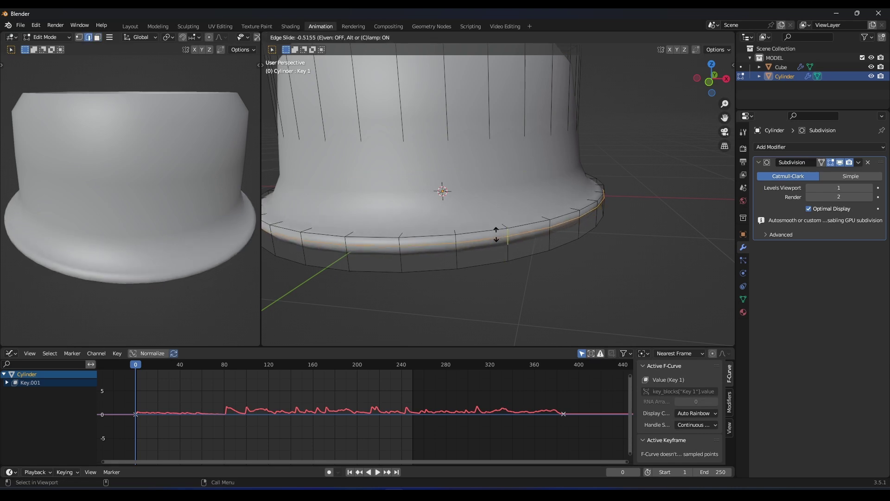
left_click(493, 245)
left_click(467, 254)
left_click(465, 255)
Add an edge loop around the raised ring's outer wall and slide it close to the wall's base.
key("ctrl+r")
left_click(499, 186)
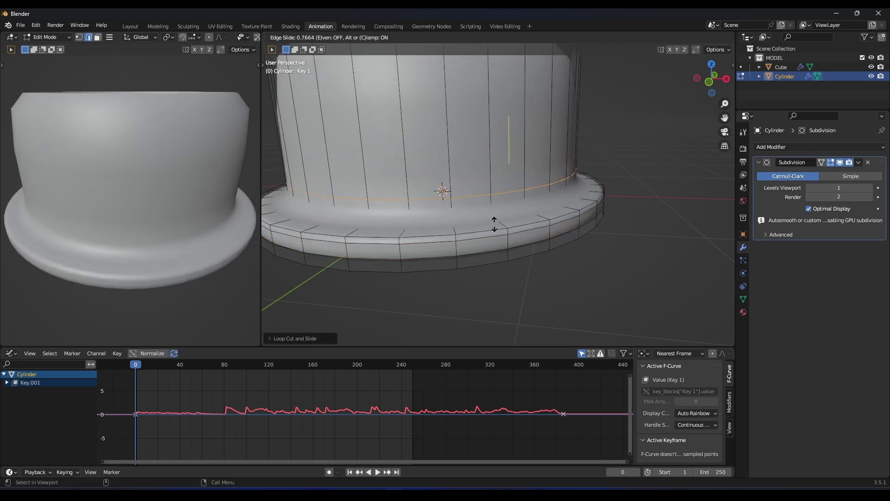
left_click(561, 183)
Select the raised ring's top face loop and lower it along Z to just above the disc.
left_click_drag(710, 75, 714, 88)
key("3")
left_click(575, 124, "alt")
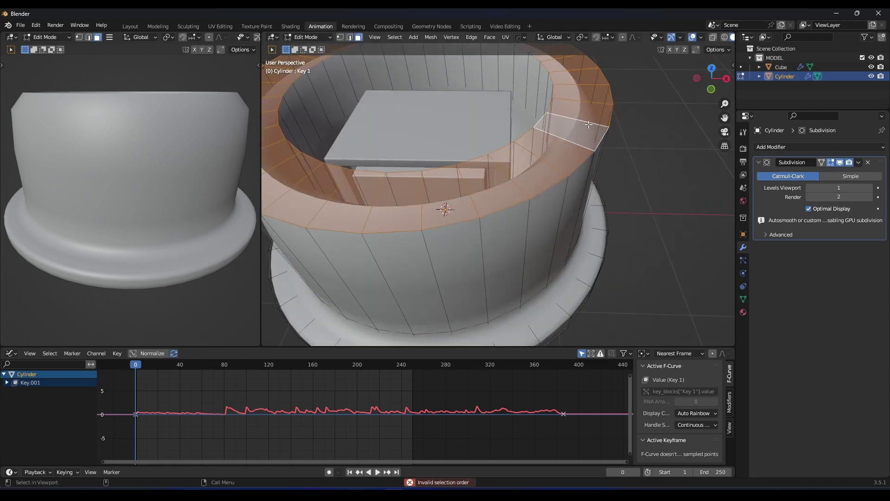
key("g")
key("z")
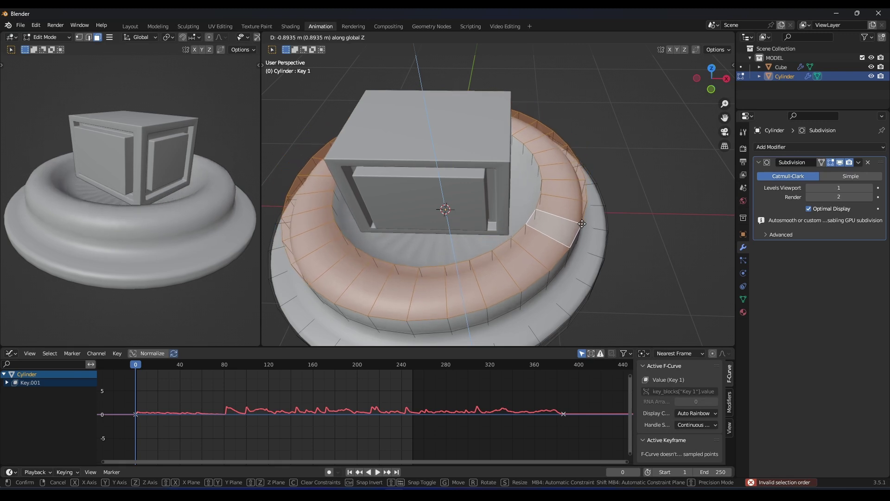
left_click(581, 238)
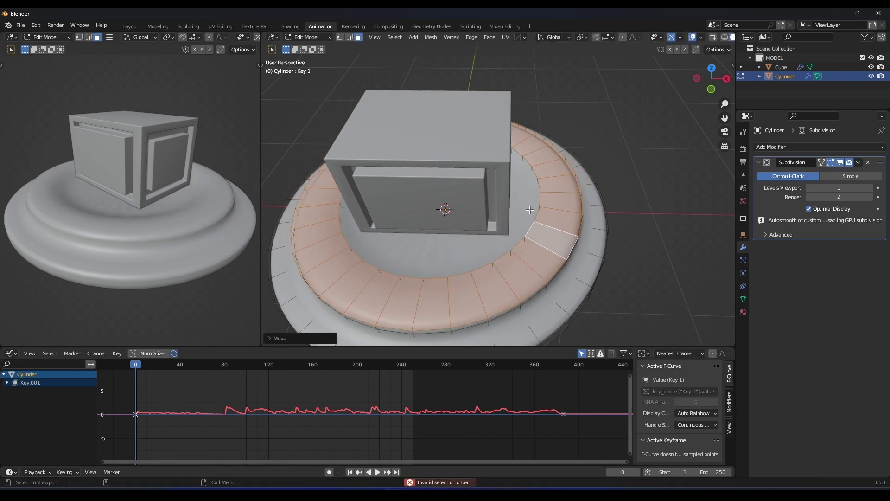
Return to Object Mode and play the animation to examine how the subdivided disc moves.
key("Tab")
key("Tab")
key("Tab")
key("space")
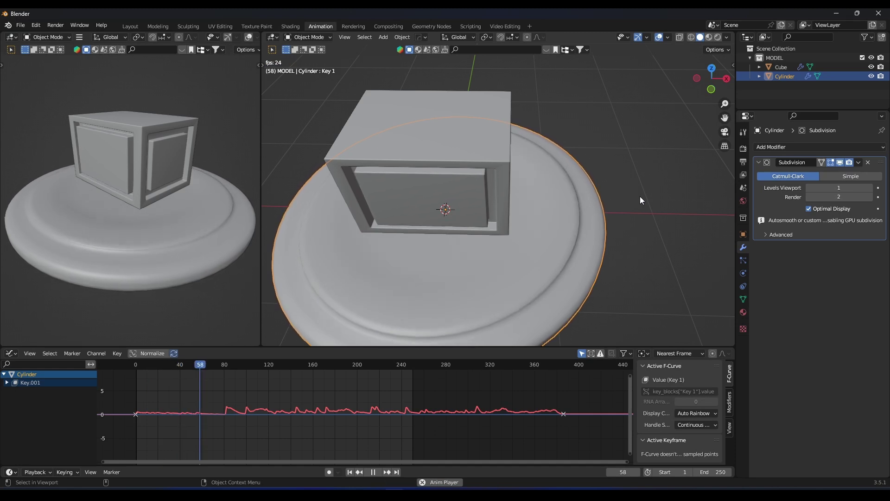
key("space")
Isolate the disc in local view and turn off its Subdivision modifier's viewport display.
key("Tab")
key("Tab")
key("KP_Divide")
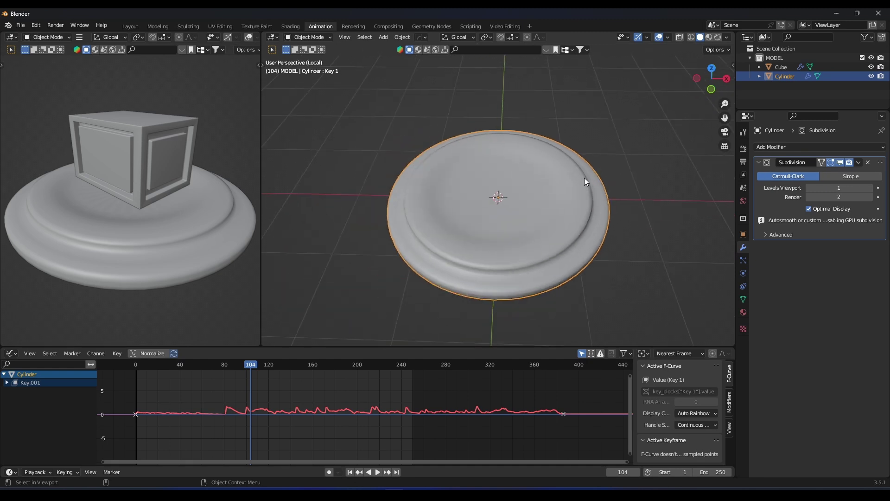
scroll(584, 178, "up", 1)
left_click(840, 163)
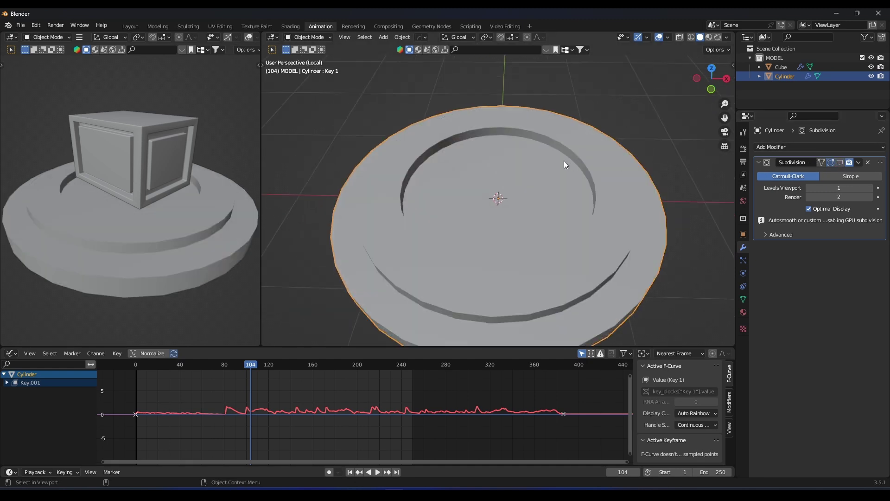
Extrude the disc's central face in Edit Mode and scale it inward to a tiny circle at the centre.
middle_click_drag(480, 135, 488, 183)
key("Tab")
left_click(488, 182)
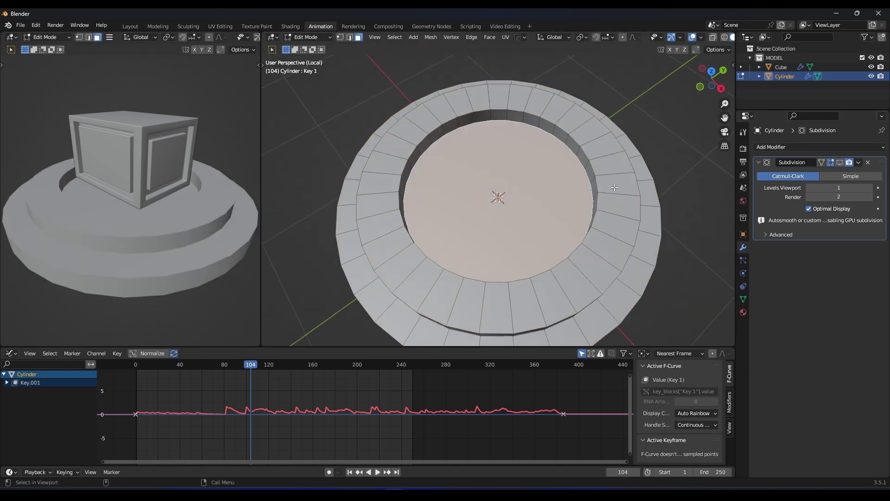
key("e")
key("s")
left_click(543, 197)
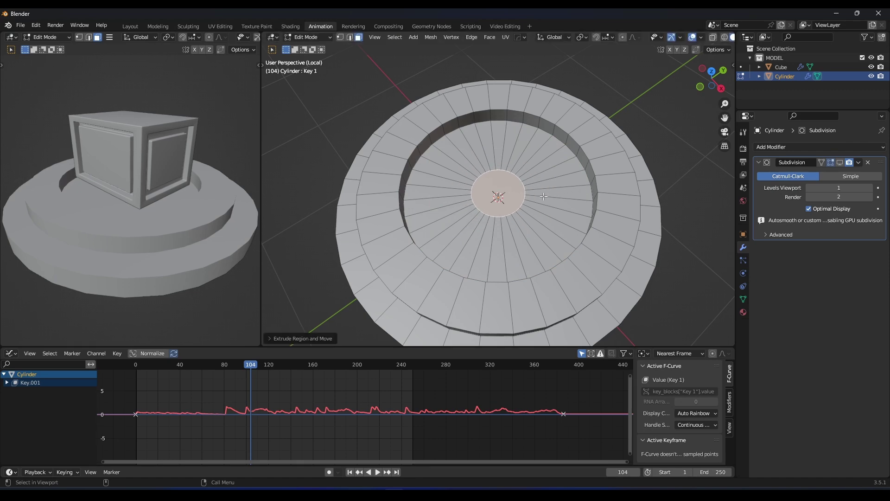
scroll(544, 197, "up", 3)
key("s")
left_click(537, 195)
Turn the Subdivision modifier's viewport display back on and add a supporting edge loop around the edge of the recessed centre.
key("Tab")
scroll(566, 179, "down", 4)
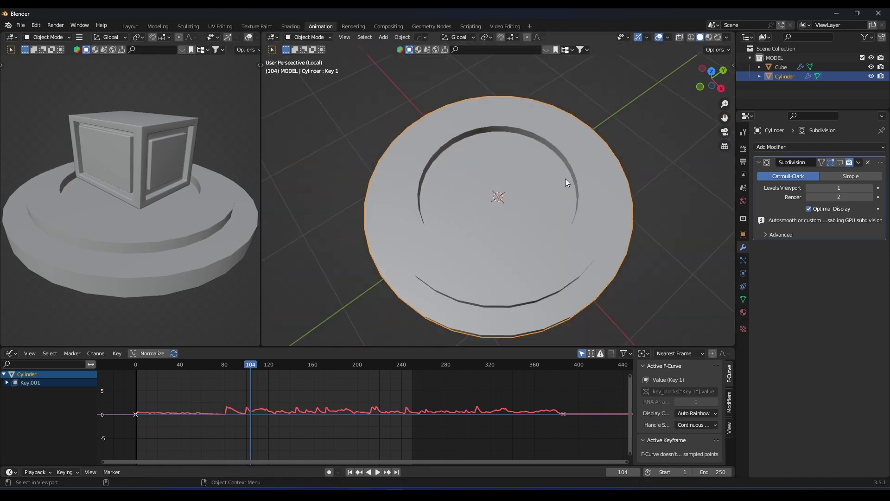
middle_click_drag(566, 179, 549, 155)
left_click(839, 162)
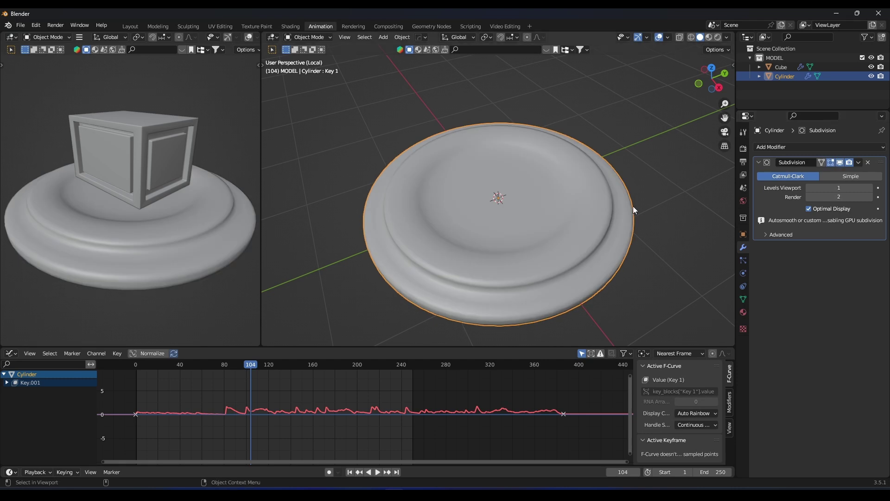
middle_click_drag(608, 206, 536, 193)
key("Tab")
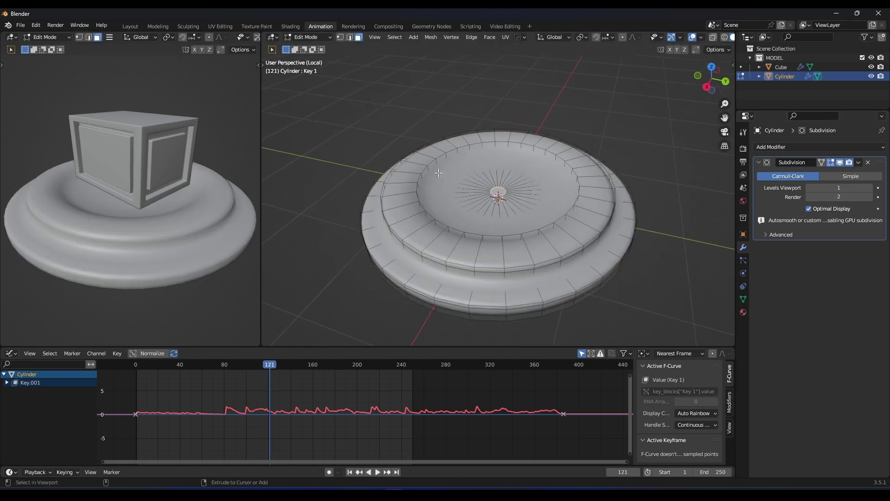
key("Tab")
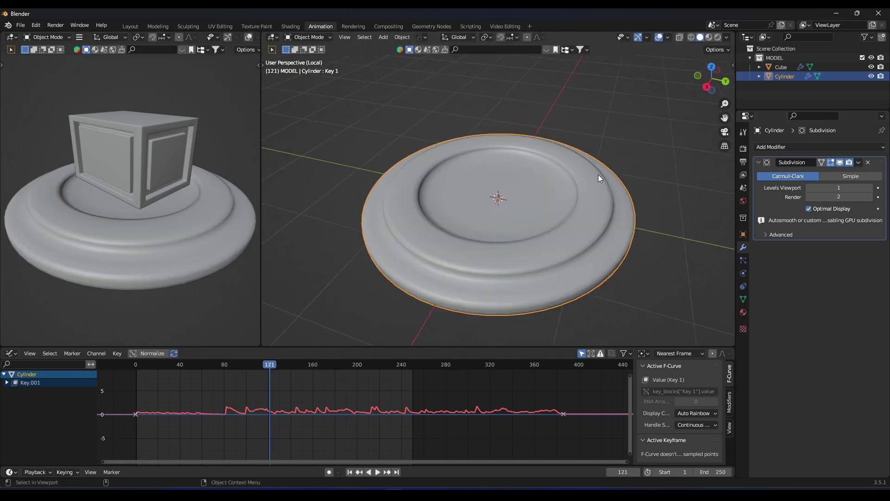
Play the animation to examine the isolated disc, return to frame 0 and leave local view.
key("space")
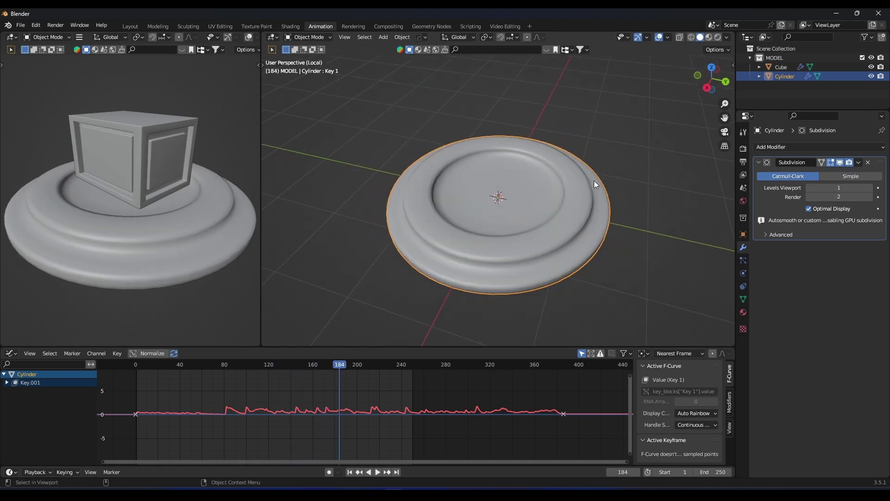
left_click(141, 365)
left_click_drag(141, 365, 127, 366)
key("space")
key("KP_Divide")
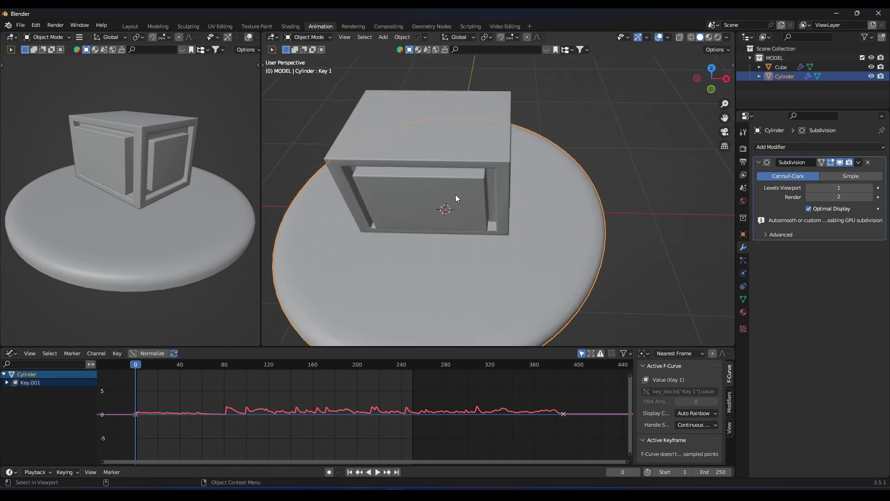
Select the box, switch to front view and start the Shortcut VUr key display.
scroll(478, 165, "down", 2)
left_click(478, 165)
key("KP_1")
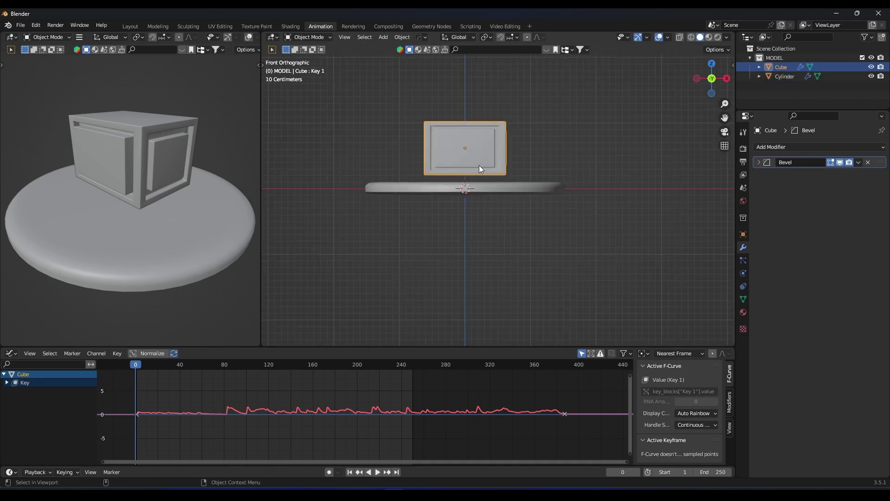
key("n")
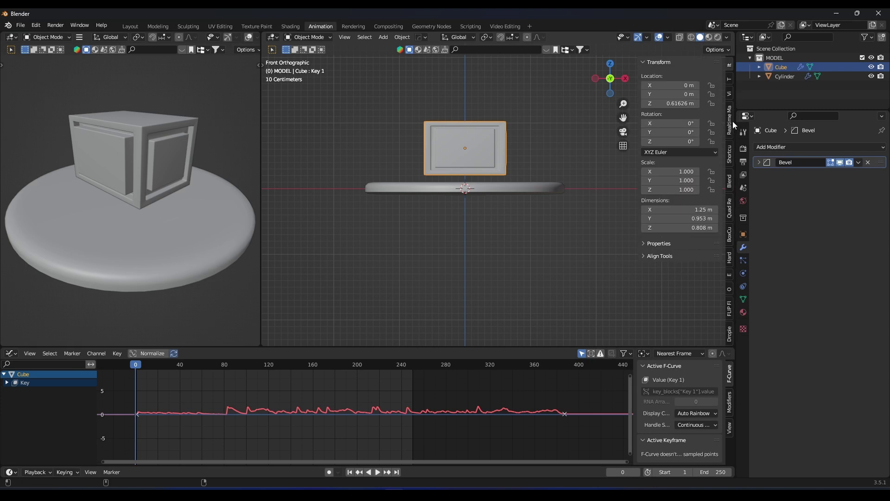
left_click(731, 153)
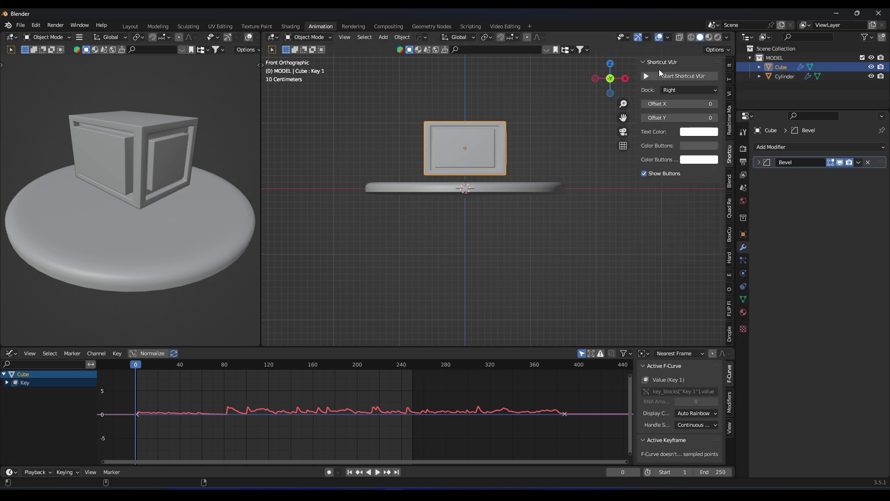
key("n")
Add a cube Empty in front view, raise it around the box to about 0.71 m in Z, and scale it to about 0.77.
left_click(523, 182)
middle_click_drag(560, 172, 547, 191, "shift")
left_click(482, 217)
scroll(509, 214, "down", 2)
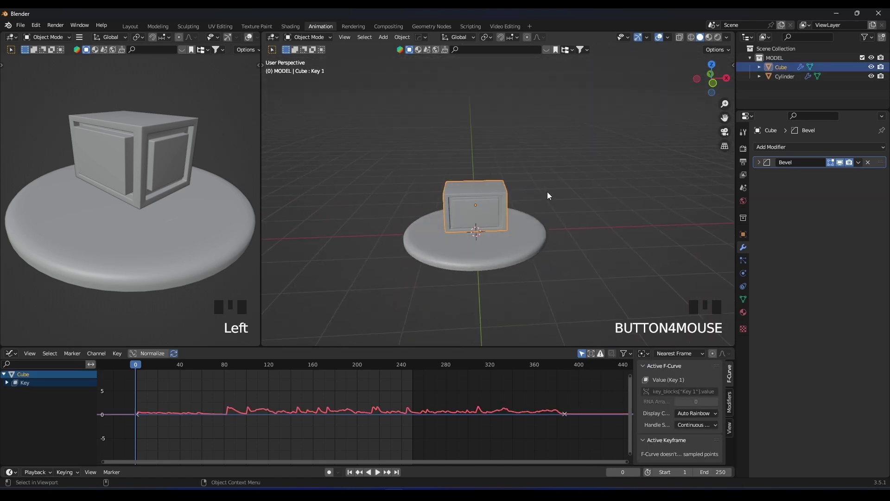
key("KP_1")
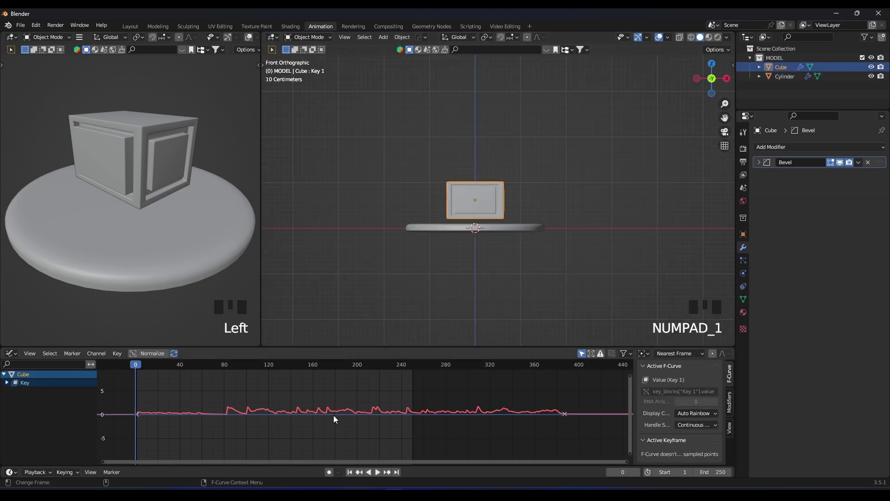
key("shift+a")
mouse_move(526, 259)
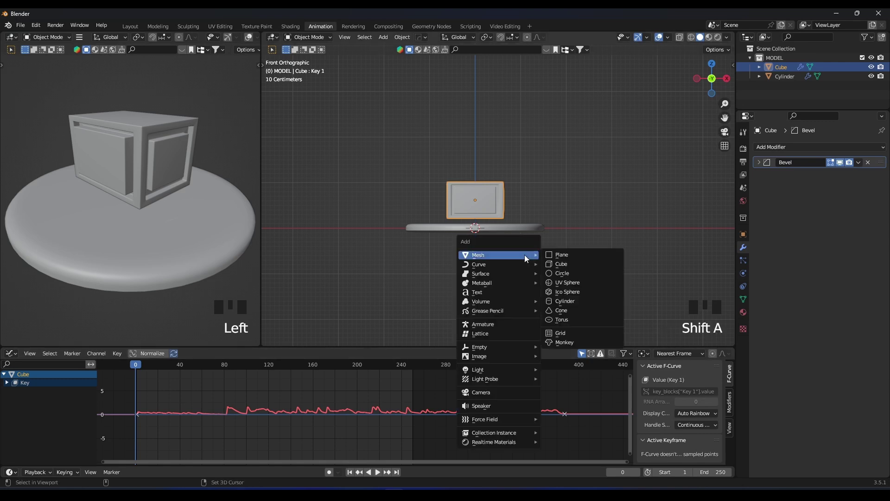
mouse_move(505, 347)
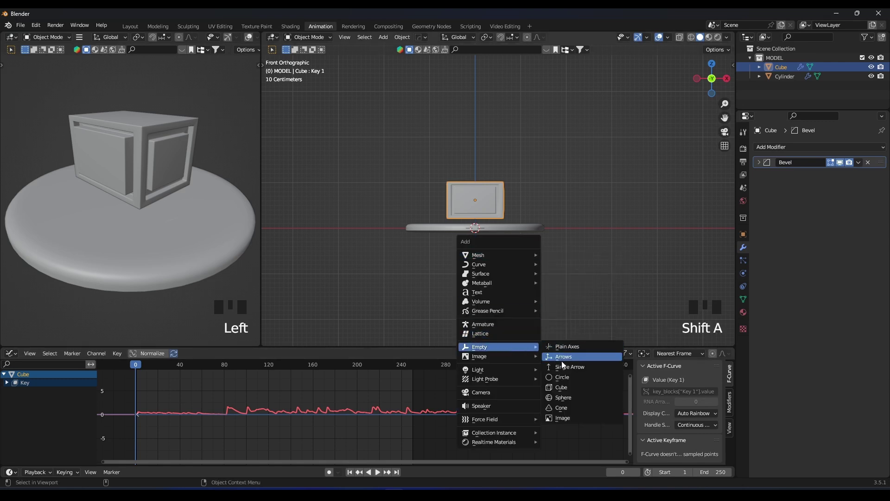
left_click(562, 387)
key("g")
key("s")
left_click(532, 226)
Parent the box to the cube Empty.
left_click(495, 207)
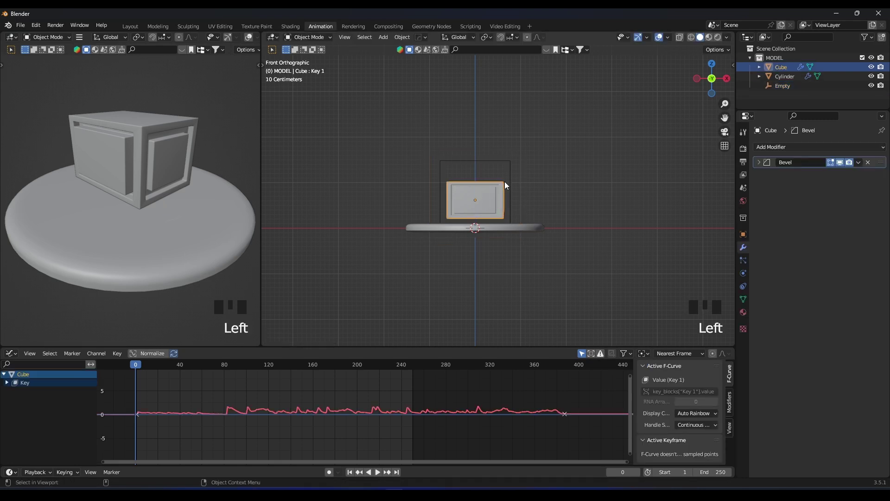
left_click(494, 161, "shift")
key("ctrl+p")
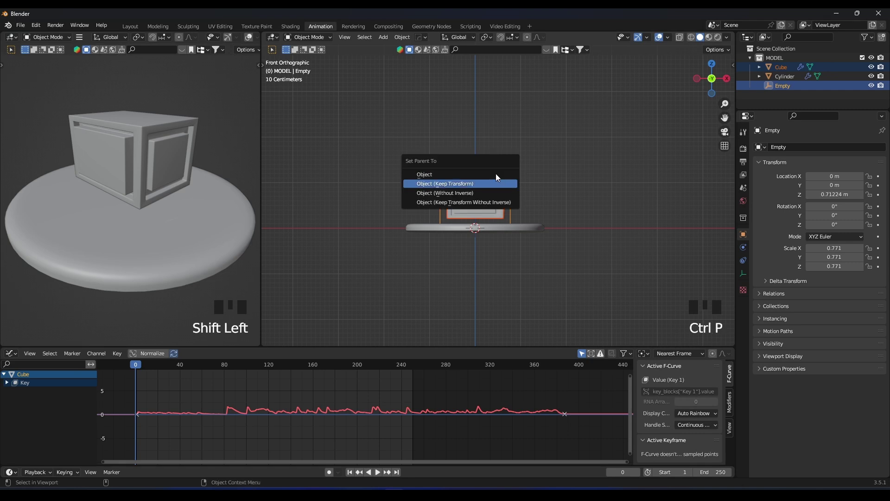
left_click(496, 173)
middle_click_drag(496, 173, 499, 219, "shift")
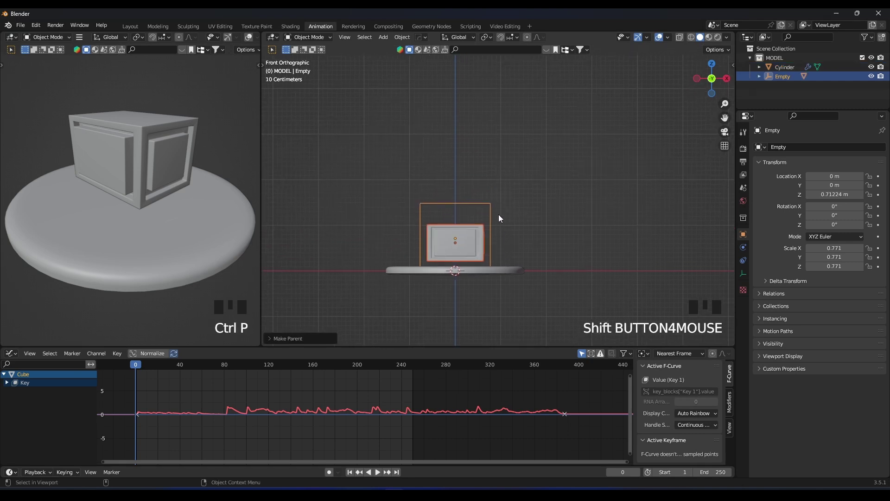
Raise the Empty with its parented box to about 3.74 m in Z and turn on auto keying.
left_click(492, 207)
key("g")
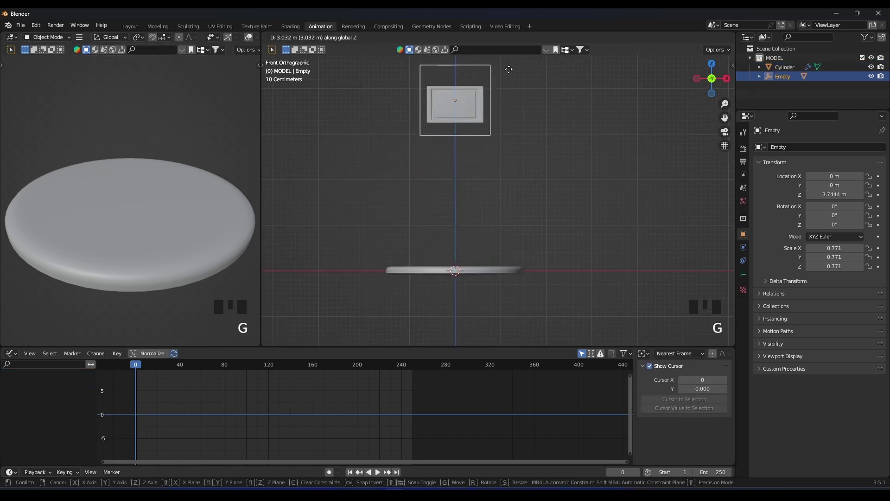
left_click(509, 71)
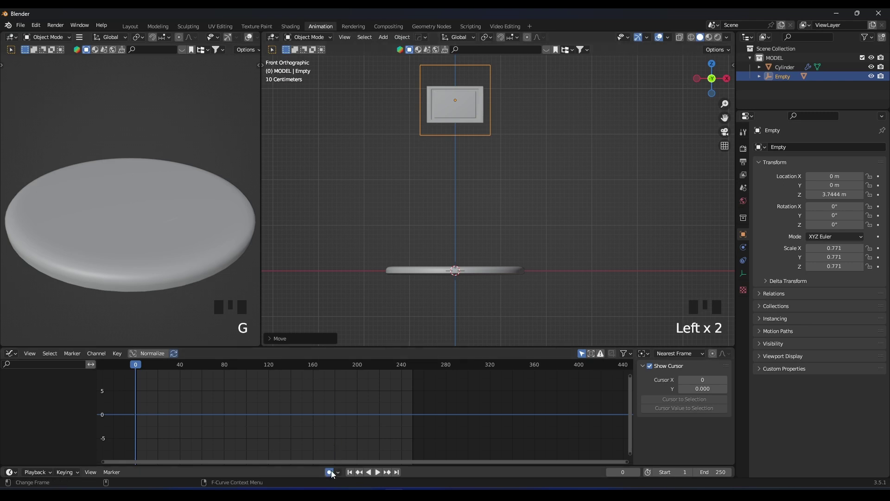
Play the animation in short bursts around the first peak of the box's sound curve and set the current frame to 81.
left_click(472, 108)
left_click_drag(137, 366, 224, 364)
key("space")
key("space")
key("space")
key("space")
key("space")
key("space")
key("space")
key("space")
left_click_drag(230, 369, 227, 368)
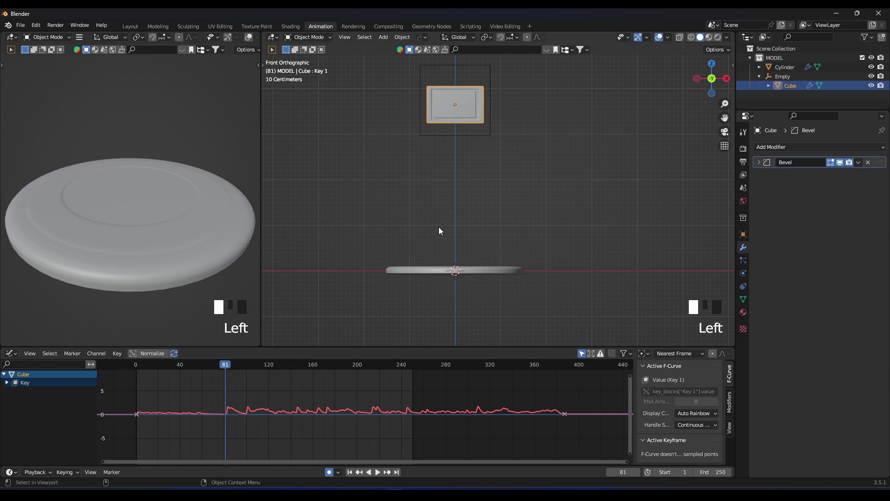
Lower the Empty along Z to about 0.62 m at frame 81 so the box rests on the disc, keyframing its position.
left_click(488, 134)
key("g")
key("z")
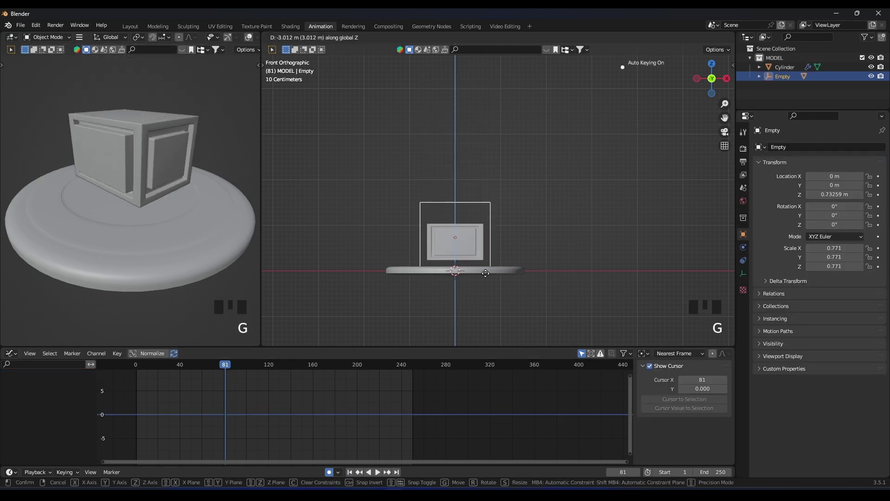
left_click(485, 277)
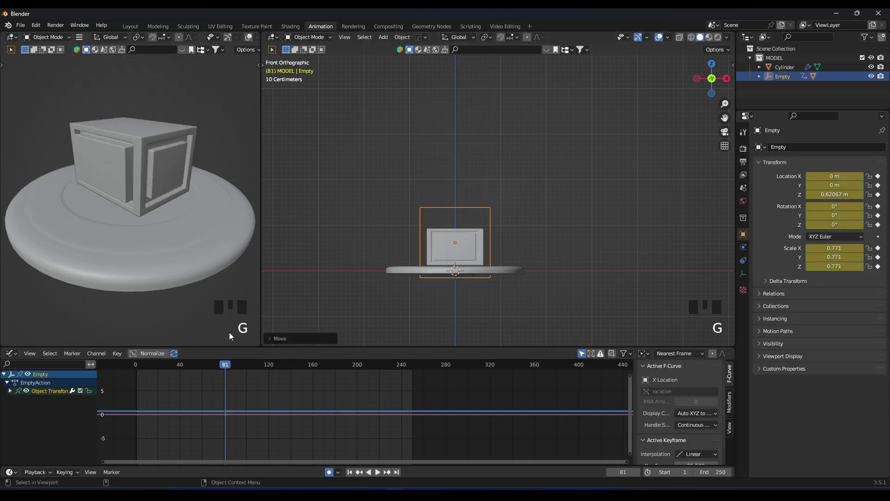
key("space")
Return to frame 0 and keyframe the Empty raised along Z to about 2.53 m.
left_click(132, 365)
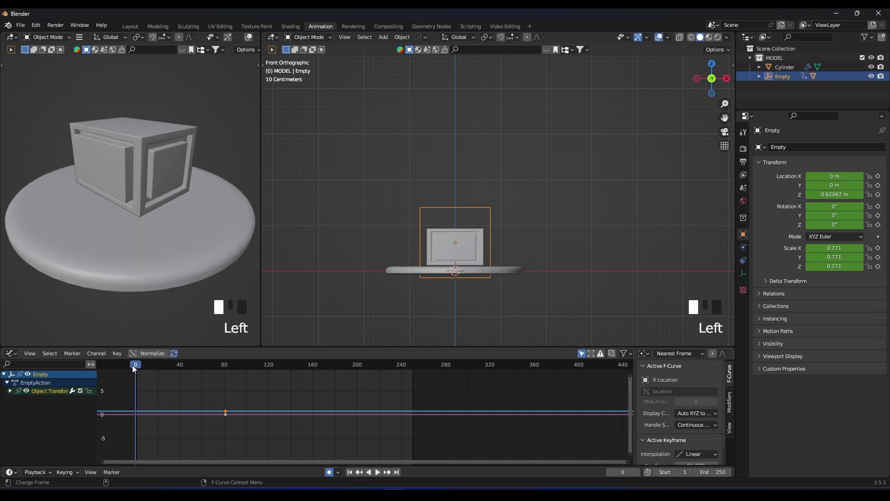
key("g")
key("z")
left_click(482, 185)
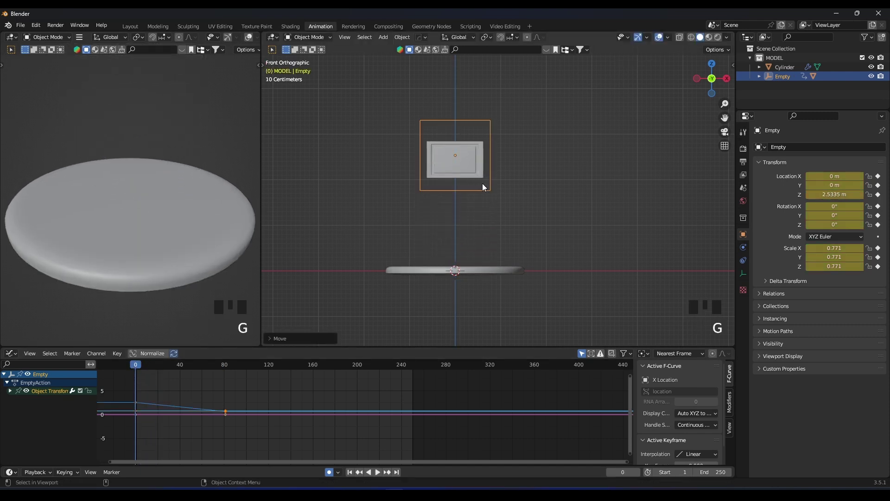
Play the animation from the start to examine how the box drops onto the disc from front and perspective views.
key("space")
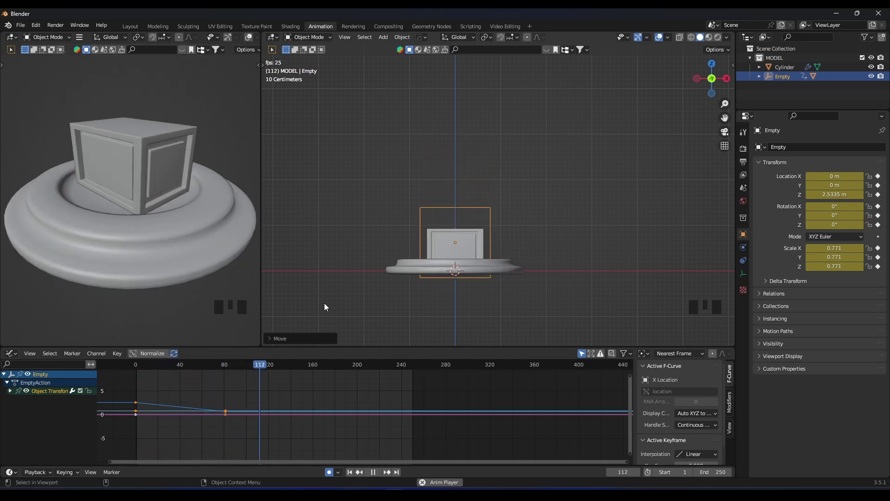
key("space")
middle_click_drag(394, 302, 397, 329)
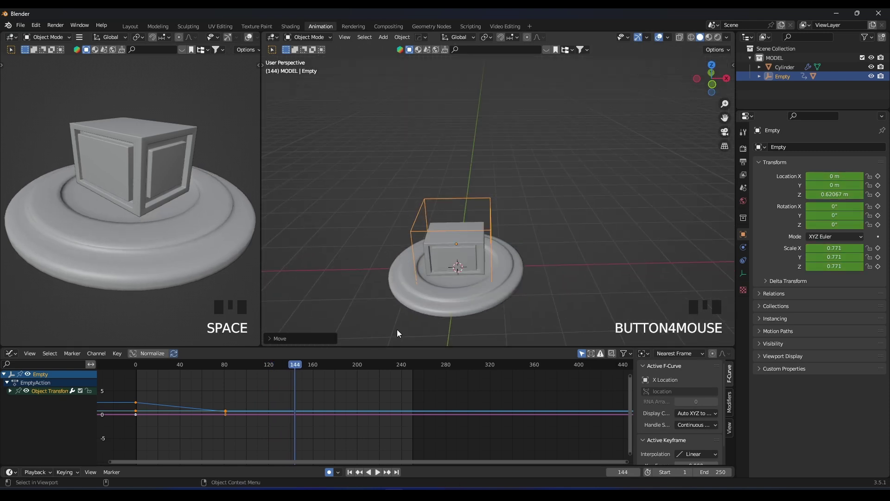
left_click_drag(133, 365, 129, 366)
key("space")
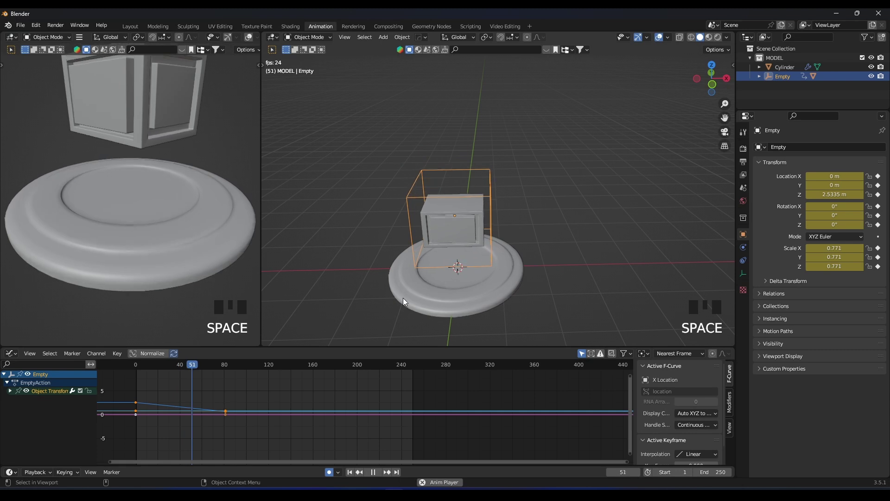
key("space")
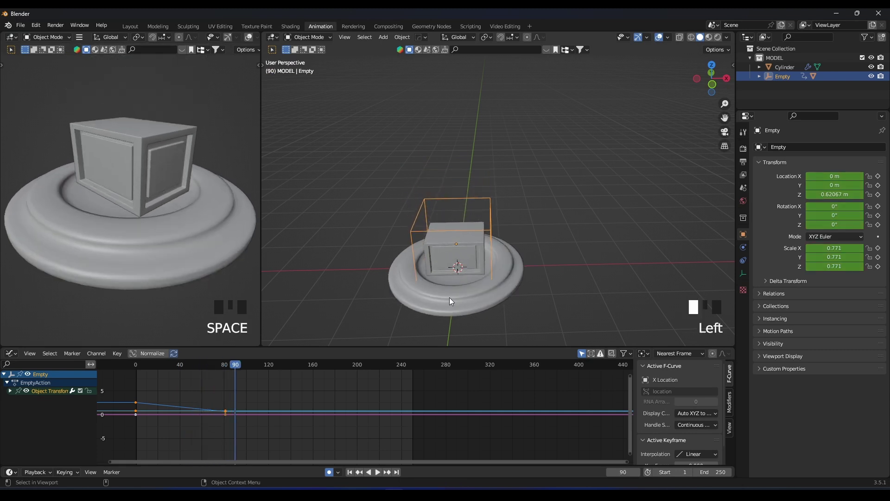
Select the disc, set the current frame to 80 and un-bake its sound curve into editable keyframes.
left_click(451, 297)
scroll(422, 318, "up", 2, "shift")
left_click_drag(228, 366, 223, 368)
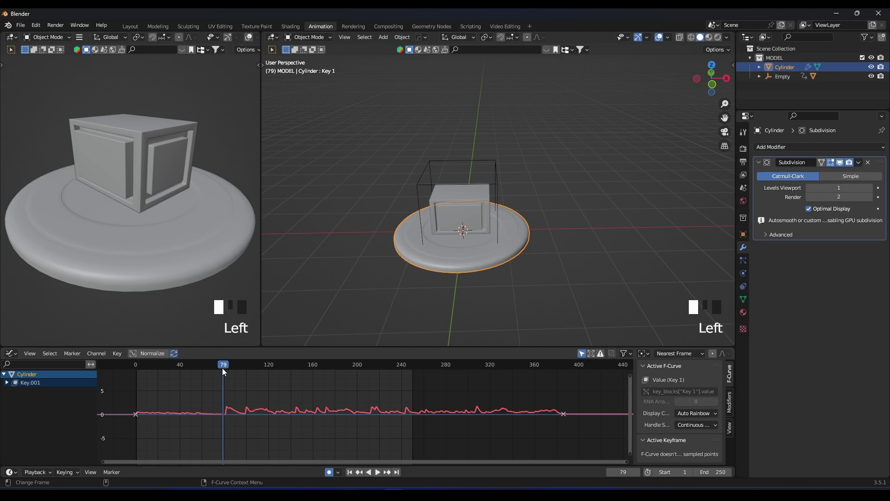
double_click(223, 368)
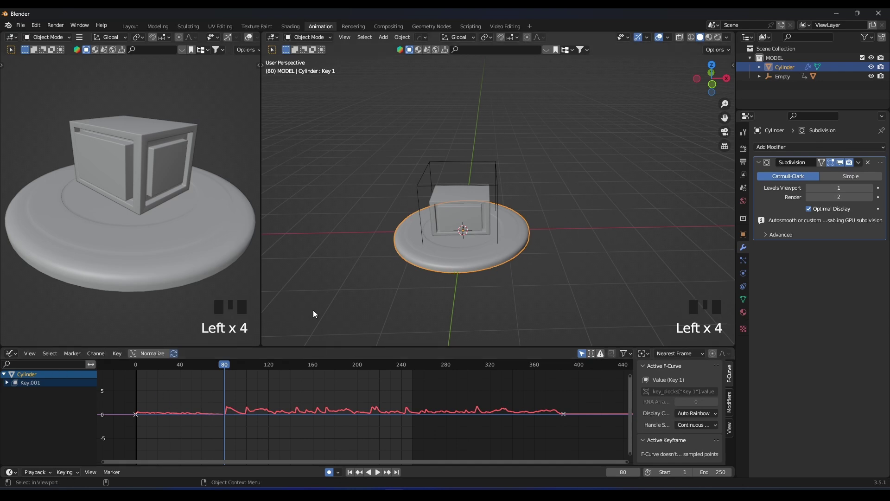
left_click(113, 354)
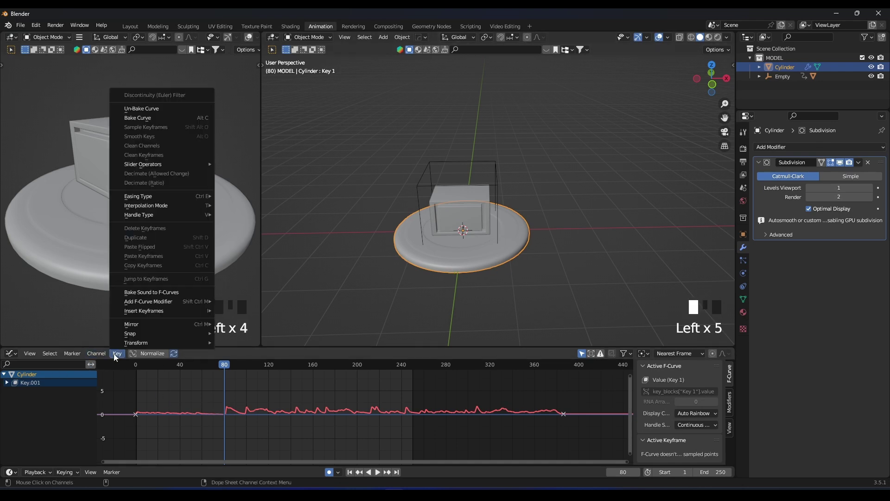
left_click(145, 109)
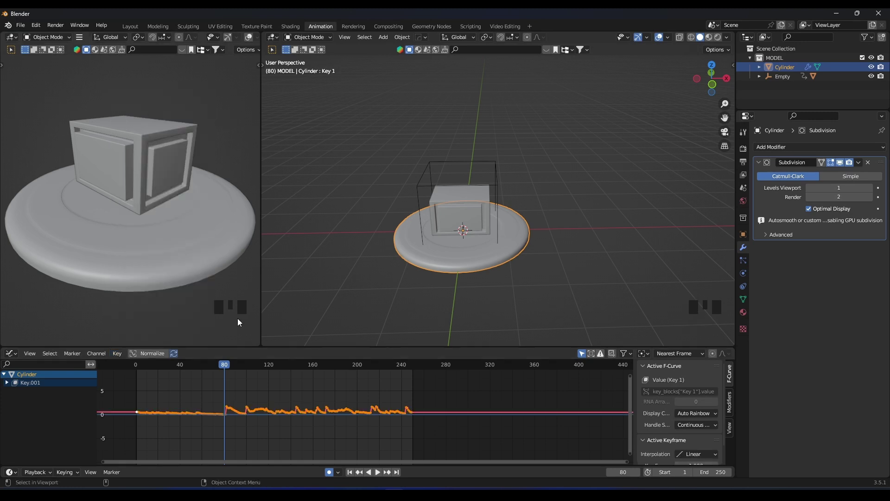
Enlarge the Graph Editor around the disc's curve and try scaling all its keyframes.
scroll(237, 427, "up", 1)
left_click_drag(262, 347, 262, 213)
scroll(344, 365, "up", 1)
scroll(343, 365, "up", 1, "shift")
scroll(324, 365, "up", 7)
scroll(371, 358, "up", 1, "shift")
scroll(417, 324, "up", 1)
key("s")
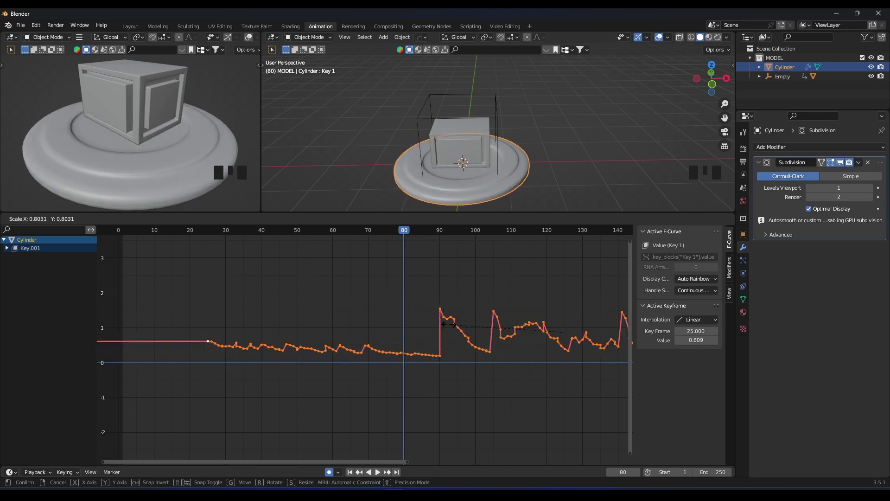
left_click(416, 344)
Delete the disc's keyframes from the start up to frame 80, before the first sound peak.
scroll(391, 358, "down", 7)
left_click(382, 367)
left_click(389, 369)
left_click_drag(389, 370, 190, 323)
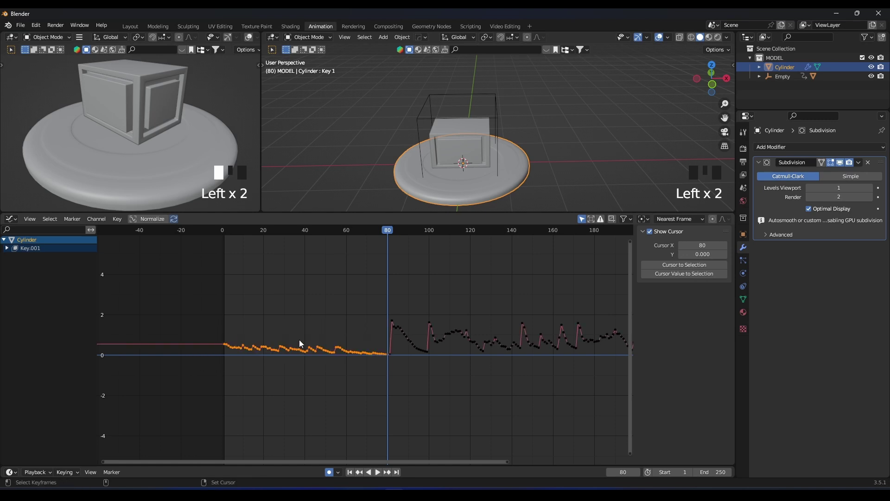
scroll(299, 340, "up", 1, "shift")
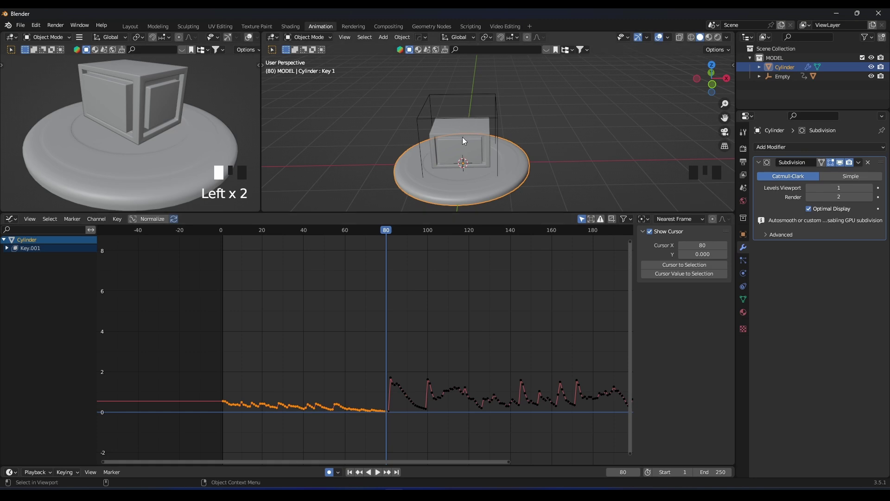
key("x")
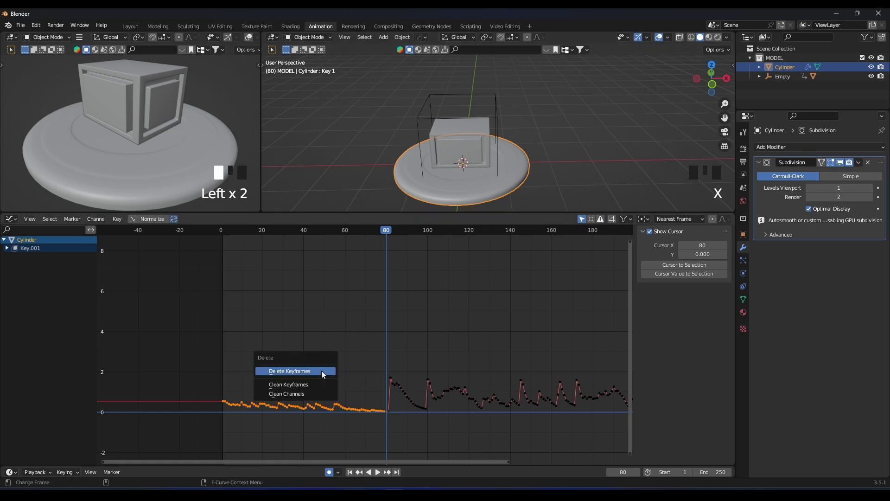
left_click(321, 371)
Play the animation from frame 0 to examine the disc's motion, enlarging the 3D viewport around the model.
left_click_drag(380, 232, 210, 232)
key("space")
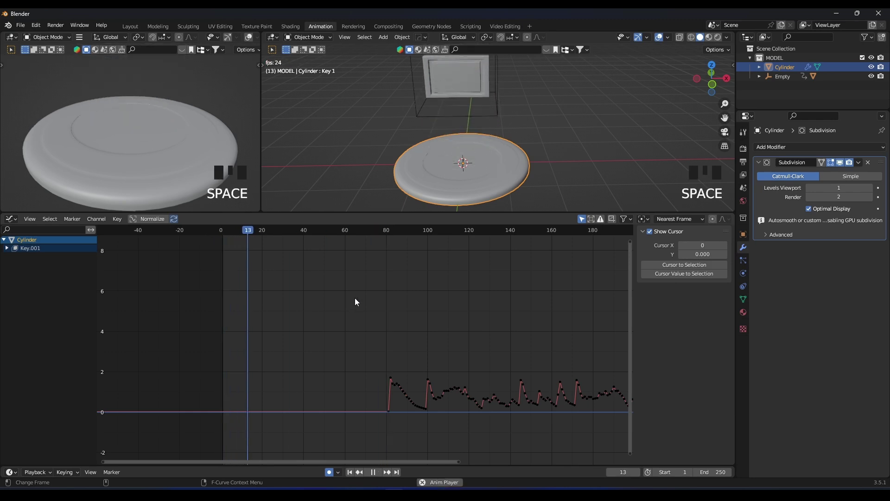
key("space")
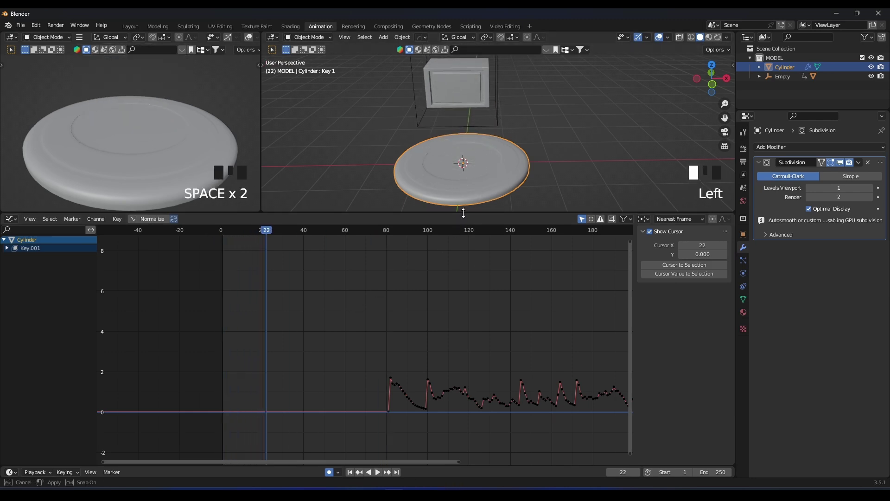
left_click_drag(464, 213, 467, 284)
scroll(479, 221, "up", 2)
scroll(480, 221, "up", 1, "shift")
key("space")
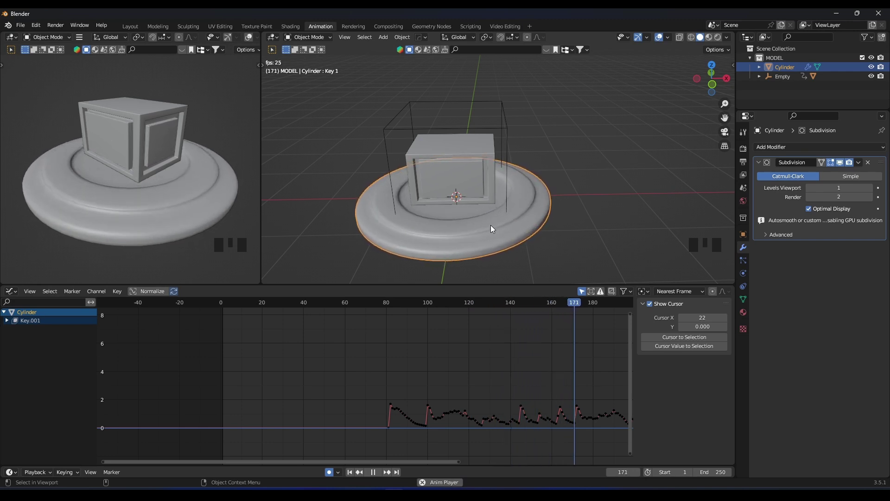
key("space")
Check the model at frame 80, return to frame 0 and turn off auto keying.
left_click(388, 308)
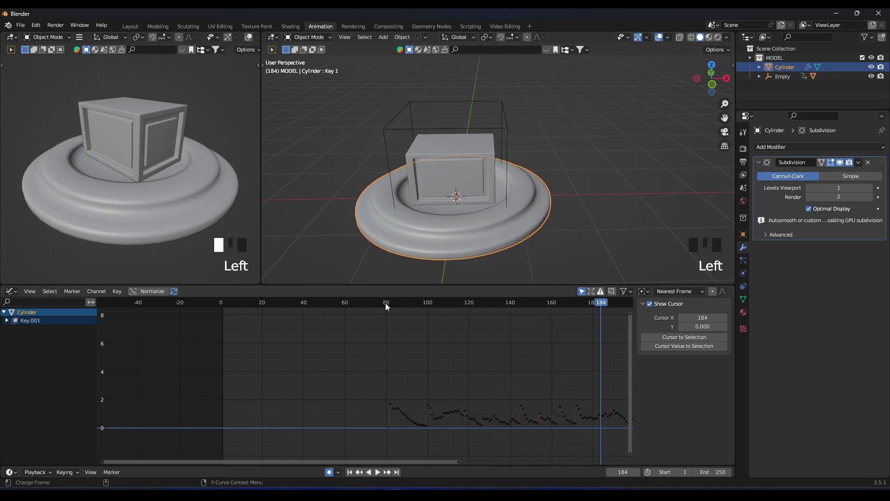
left_click(385, 302)
scroll(503, 214, "down", 3)
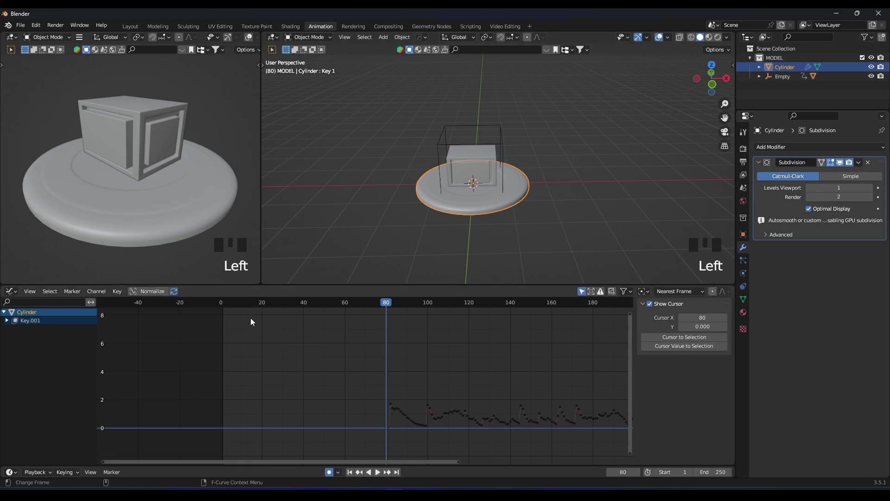
left_click(207, 302)
left_click(329, 472)
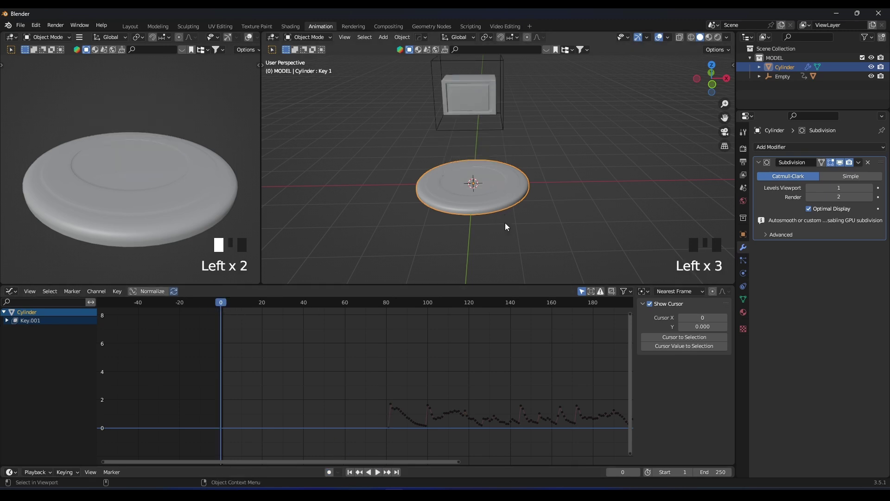
Duplicate the disc in place, scale the copy to about twice its size and lower it slightly along Z.
key("shift+d")
right_click(525, 209)
key("s")
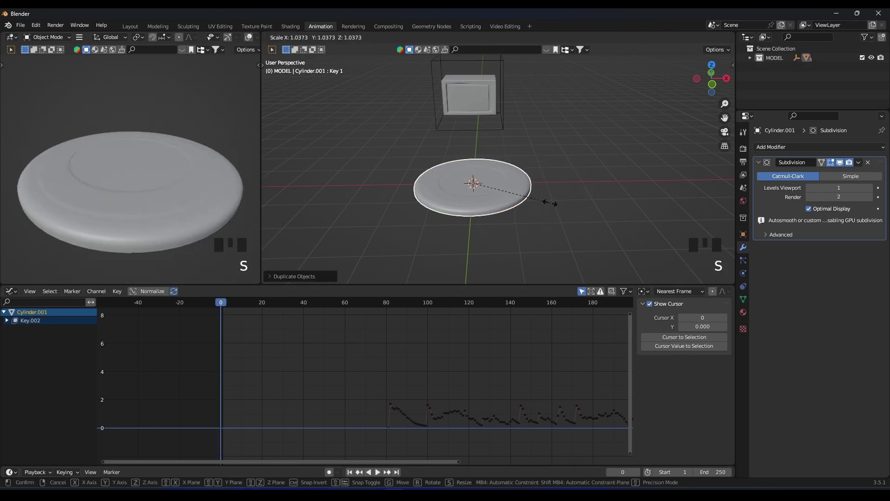
left_click(612, 202)
key("g")
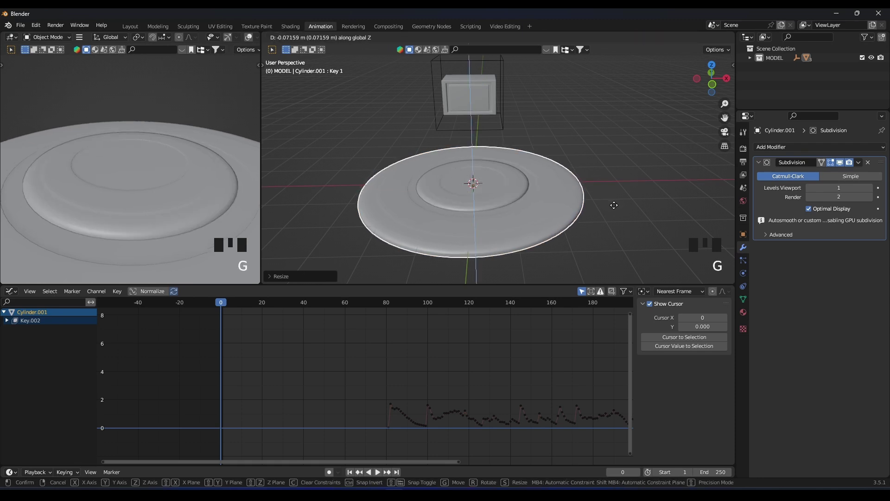
left_click(583, 212)
Duplicate the enlarged disc, scale the copy up about 2.5 times as the outermost disc and adjust its height along Z.
scroll(565, 210, "down", 4)
key("shift+d")
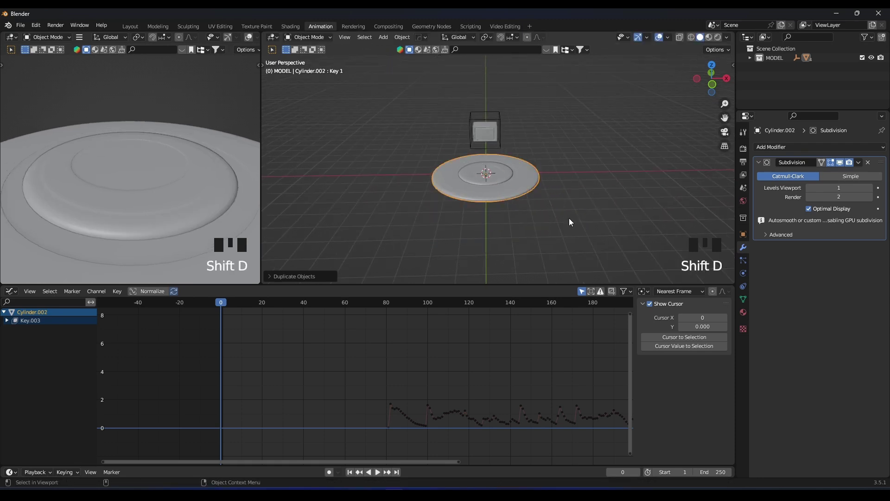
key("s")
left_click(321, 216)
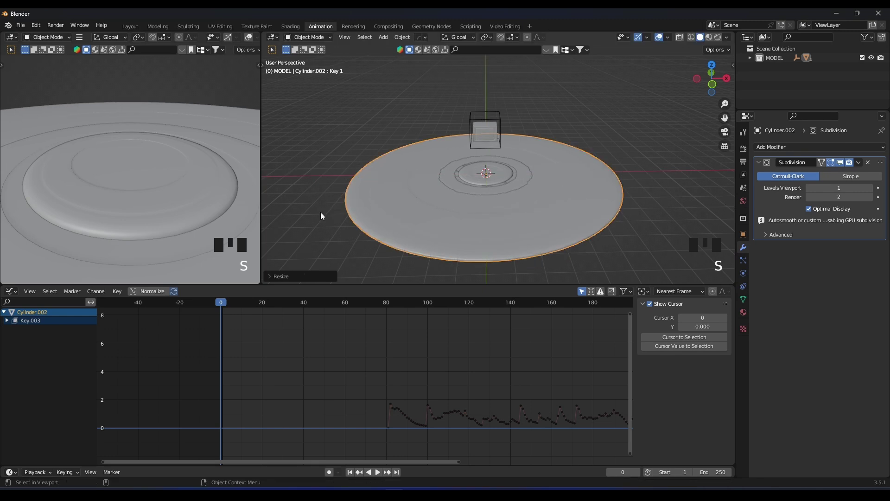
key("s")
key("g")
key("z")
left_click(603, 136)
Change the Graph Editor area to a Timeline and play the animation to examine the three discs with the box.
scroll(269, 222, "down", 3)
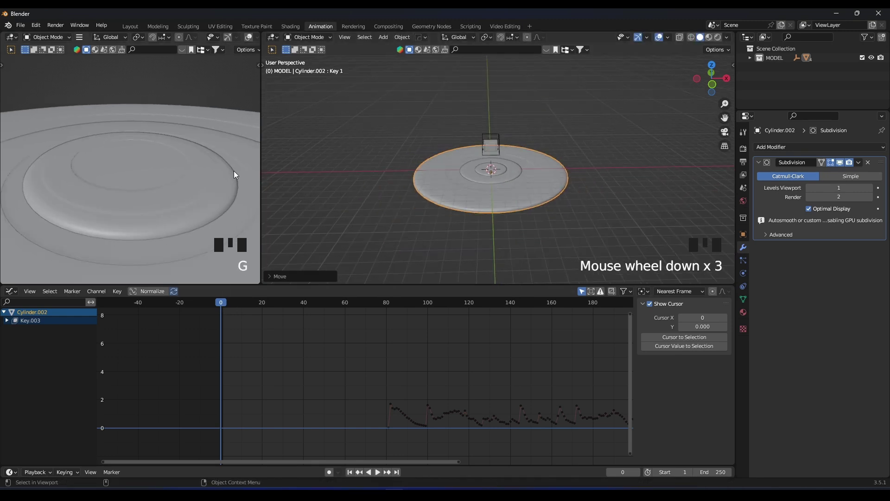
scroll(202, 166, "down", 4)
scroll(455, 207, "up", 2)
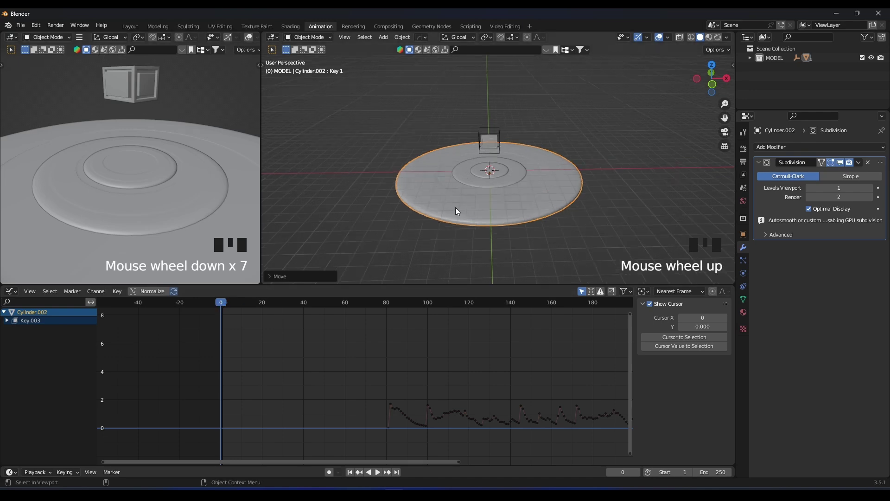
left_click(11, 292)
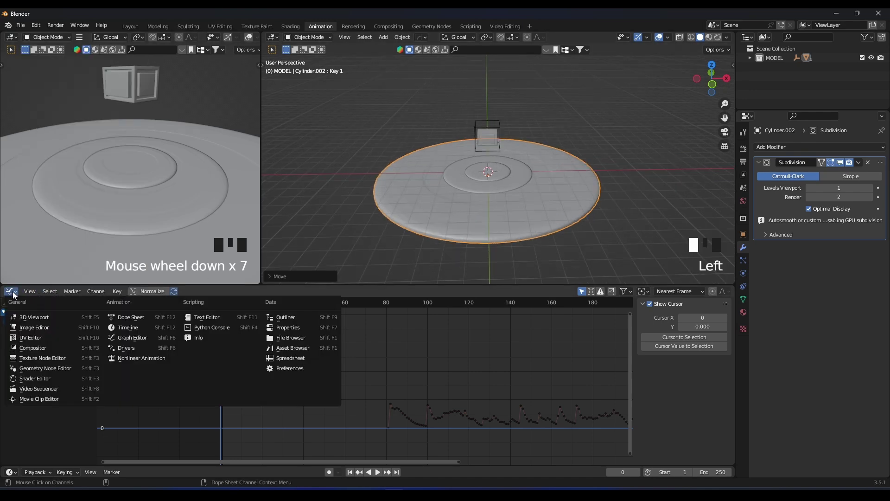
left_click(131, 328)
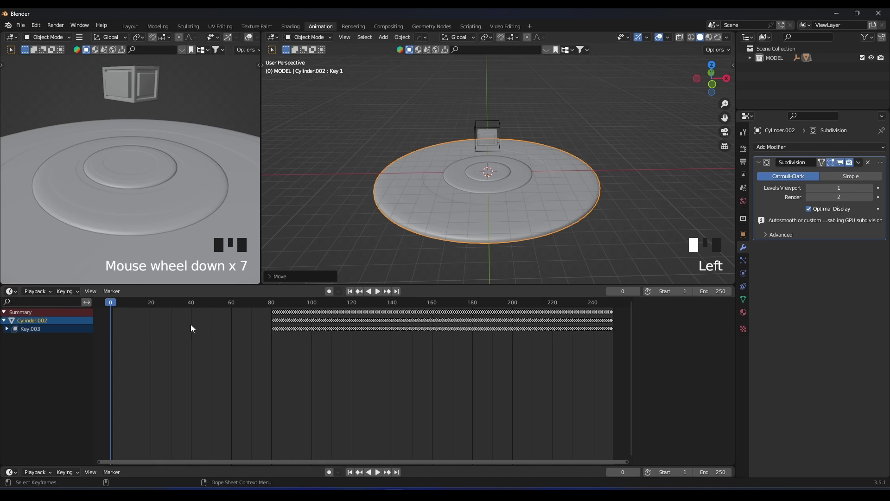
key("space")
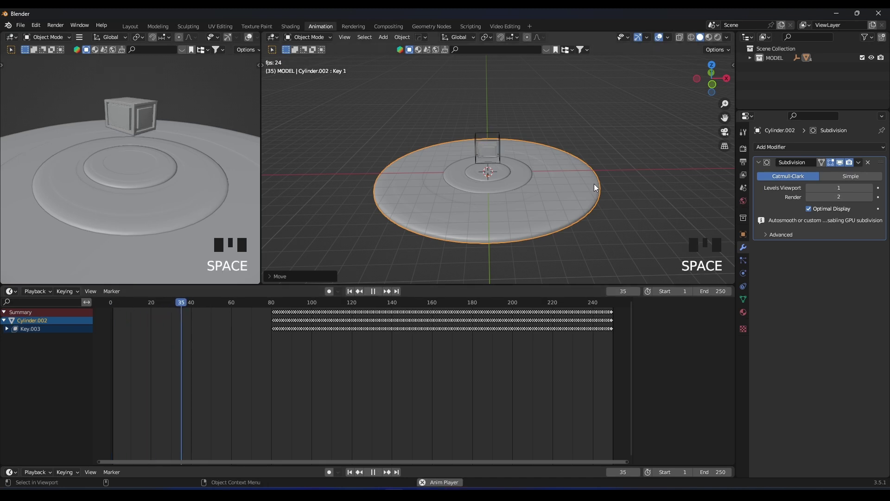
scroll(578, 163, "up", 3)
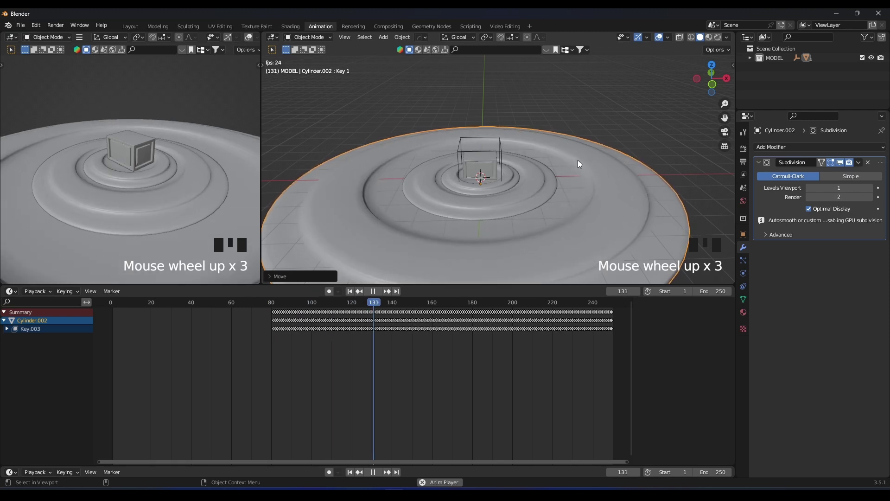
Examine the rippling discs around the box during playback, stop the animation and look at them from closer.
scroll(578, 161, "down", 2)
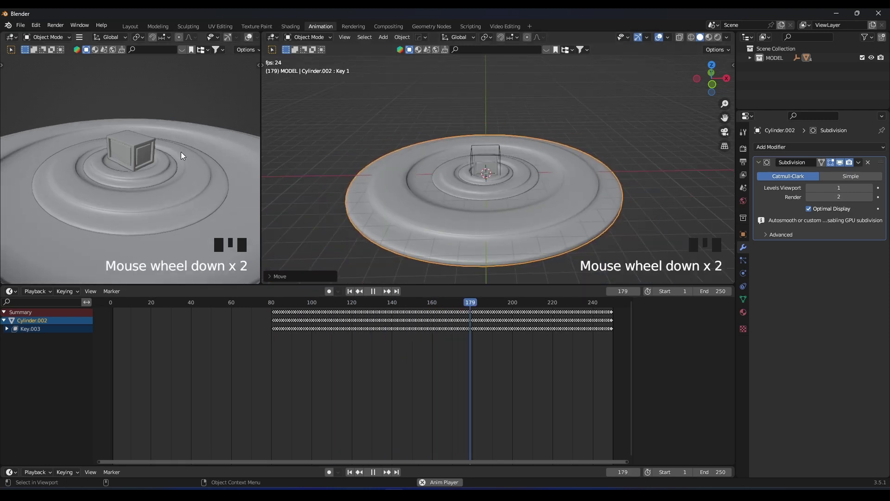
scroll(182, 155, "up", 2)
scroll(181, 152, "up", 1)
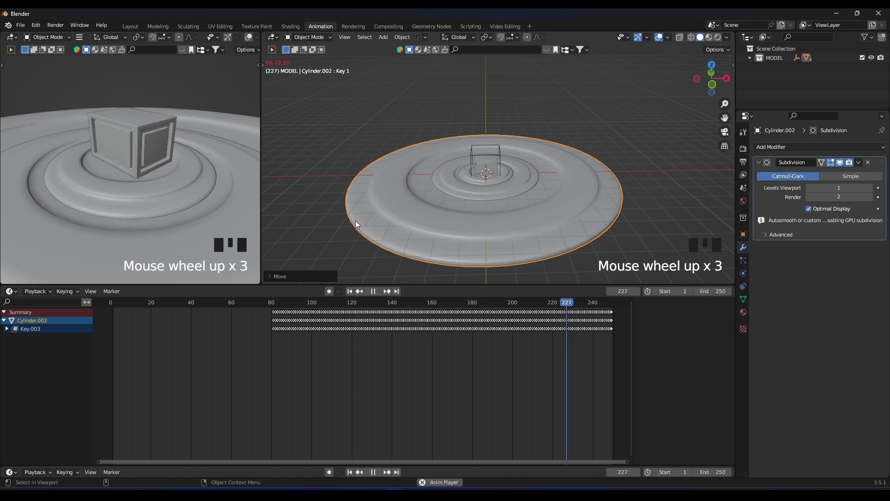
key("space")
left_click(580, 167)
scroll(533, 169, "up", 4)
middle_click_drag(522, 173, 497, 149)
scroll(495, 194, "down", 1)
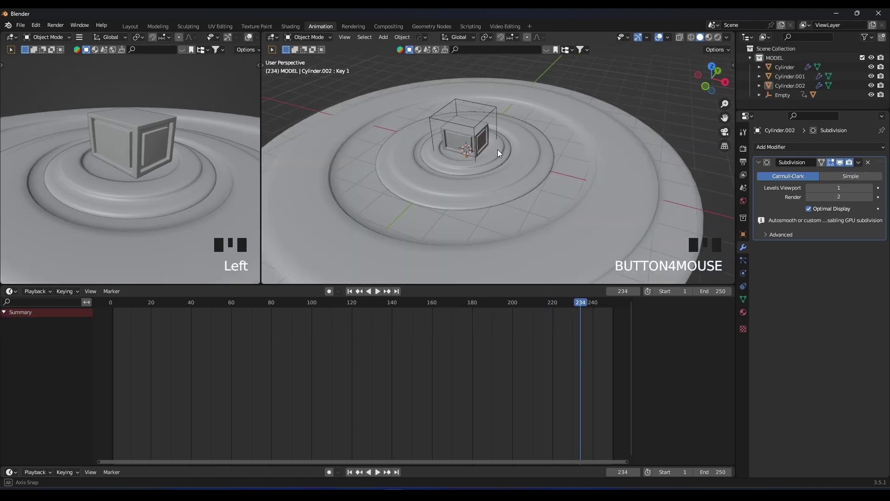
Compare the inner, middle and outermost discs by selecting each one in turn.
left_click(491, 152)
left_click(540, 163)
left_click(619, 166)
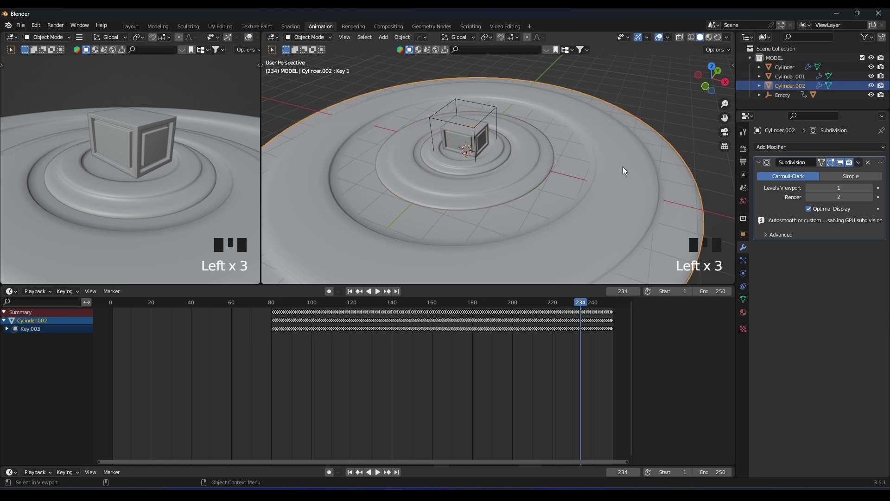
left_click(524, 160)
left_click(493, 152)
left_click(533, 159)
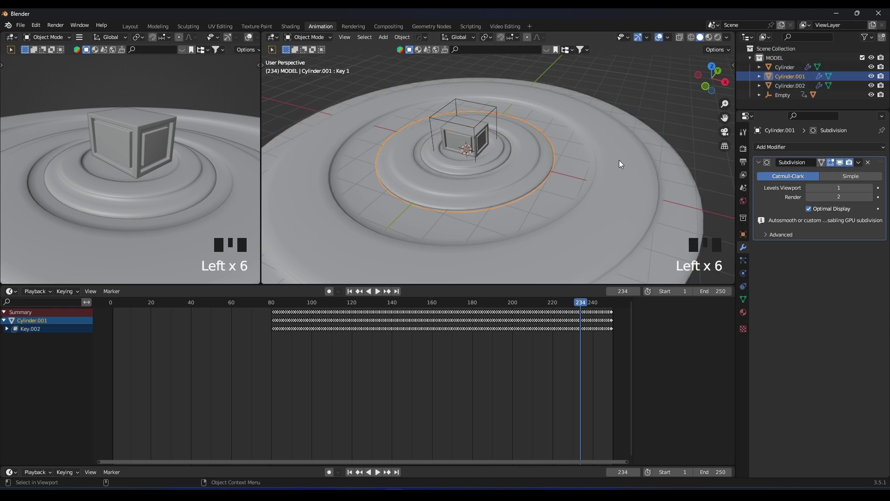
left_click(607, 161)
left_click(497, 157)
left_click(530, 166)
left_click(608, 159)
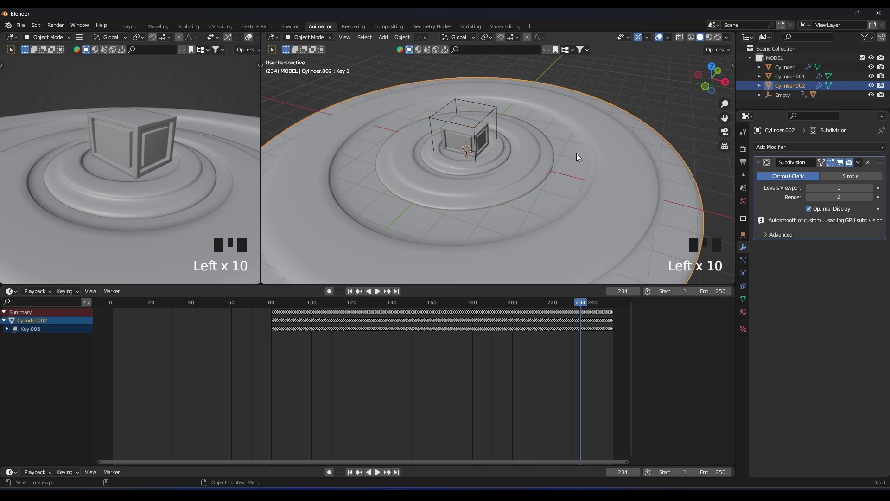
Replay the ripples from just before the keyframes start and return the playhead to frame 80.
left_click(271, 303)
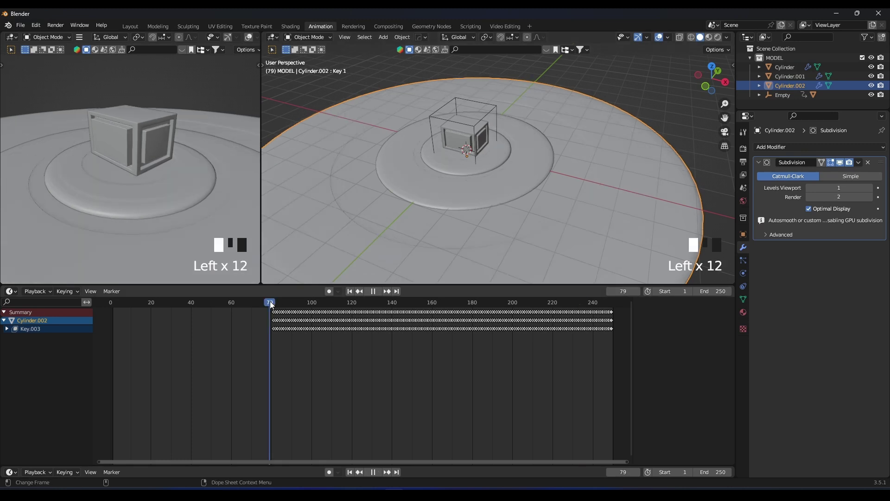
key("space")
key("space")
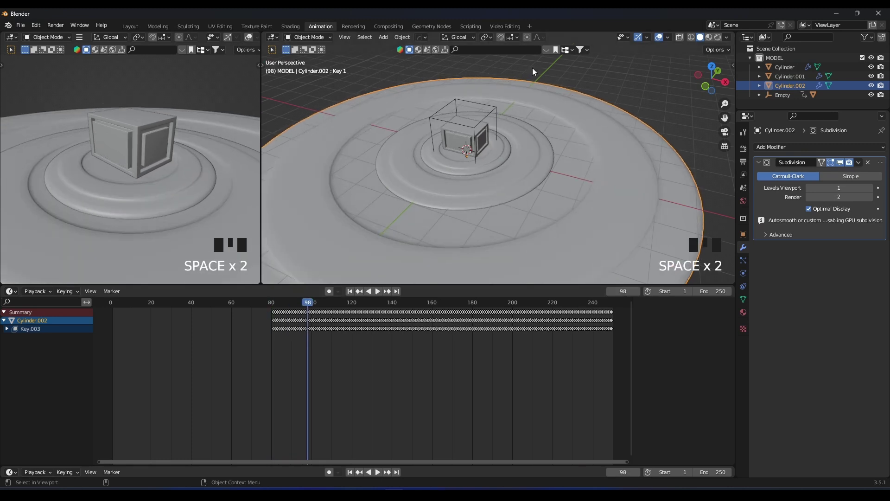
left_click_drag(309, 302, 273, 305)
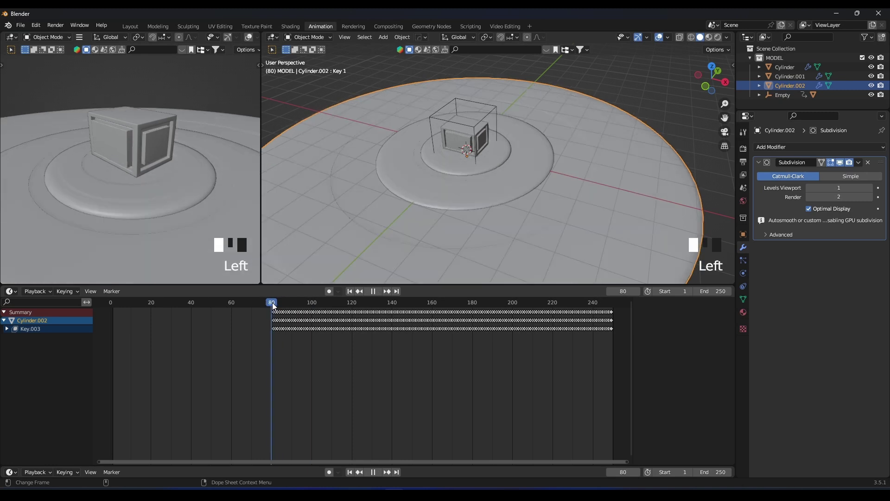
Check the inner, middle and outermost discs and their keyframes at frame 80 by selecting each one.
left_click(483, 162)
left_click(491, 171)
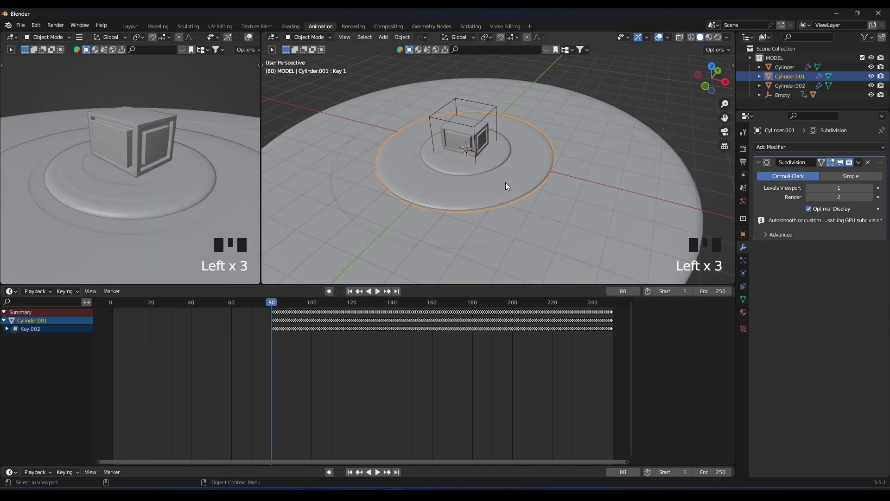
left_click(575, 207)
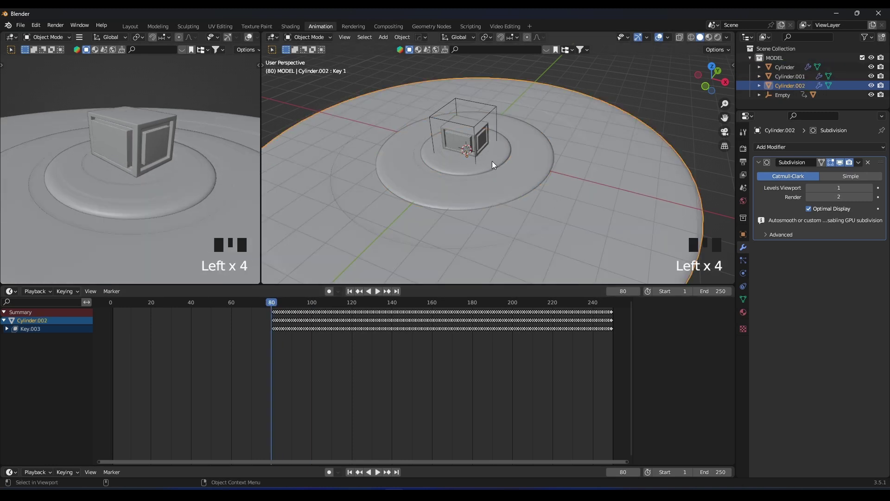
left_click(492, 161)
scroll(477, 154, "up", 1, "shift")
scroll(504, 176, "up", 2)
left_click(578, 193)
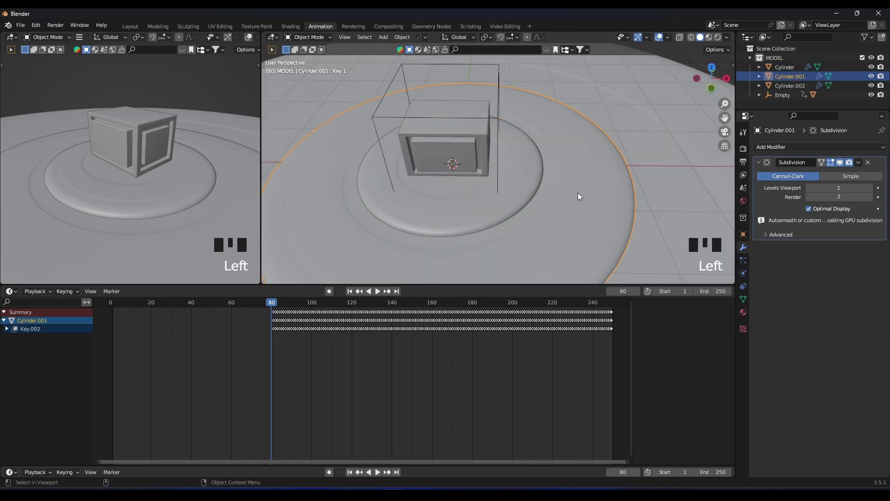
scroll(533, 160, "down", 3)
scroll(533, 161, "up", 3)
Select all the middle disc's keyframes and shift them one frame later so they start at frame 82.
left_click(567, 166)
scroll(587, 175, "down", 2)
scroll(357, 359, "up", 5)
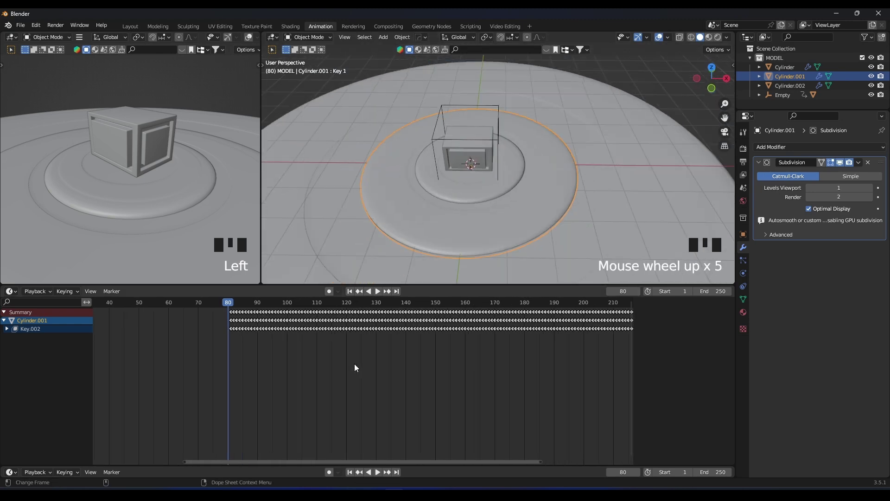
scroll(398, 363, "down", 8)
scroll(343, 367, "up", 4)
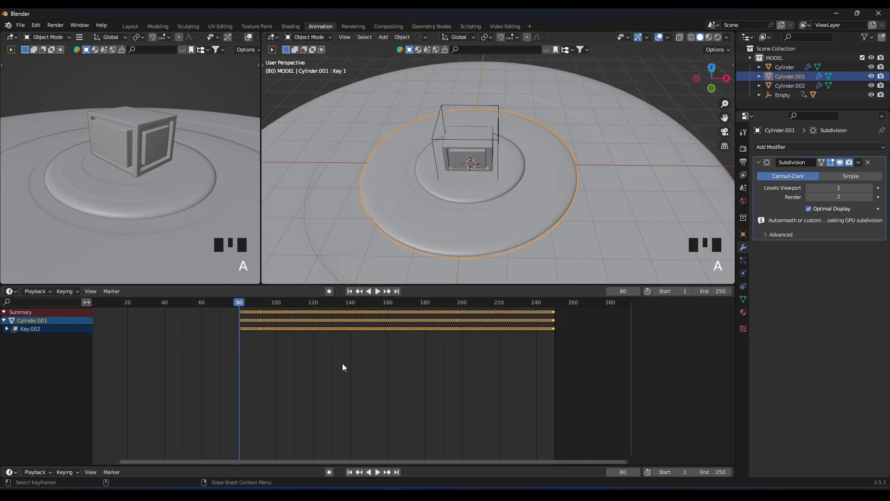
key("g")
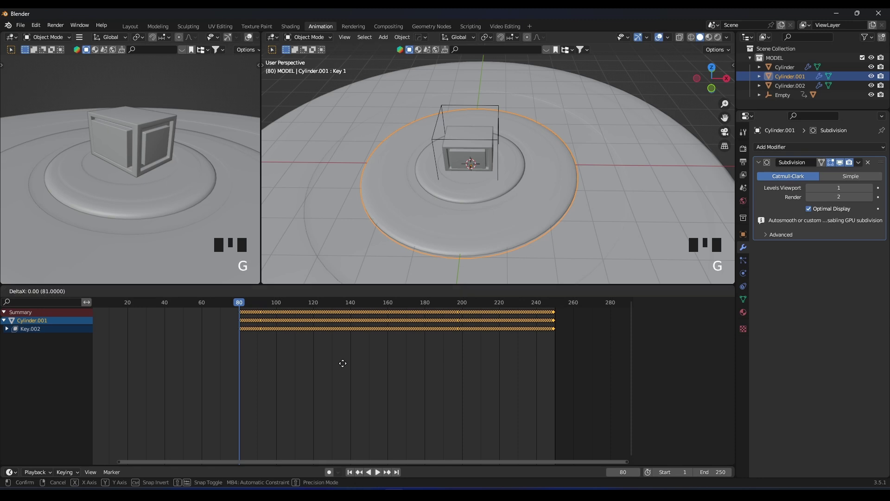
right_click(332, 356)
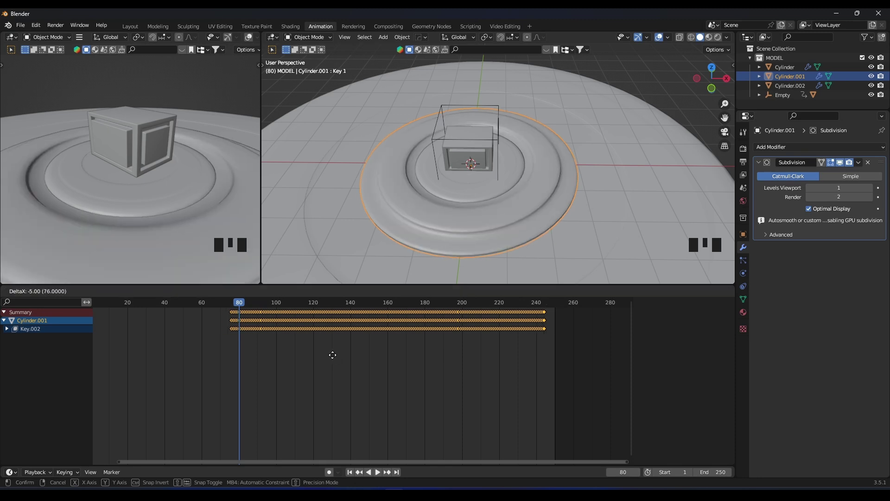
scroll(317, 341, "up", 3)
scroll(268, 342, "up", 1, "shift")
scroll(304, 345, "up", 20)
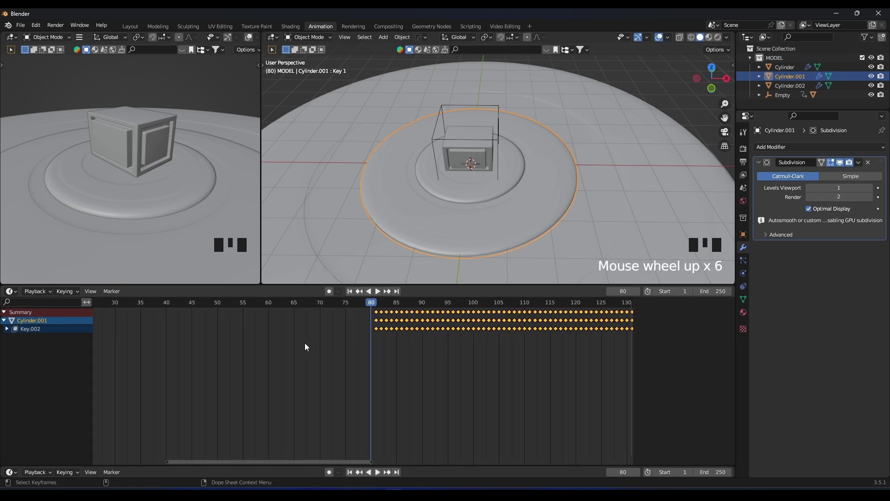
scroll(352, 366, "up", 1, "shift")
scroll(324, 347, "up", 9)
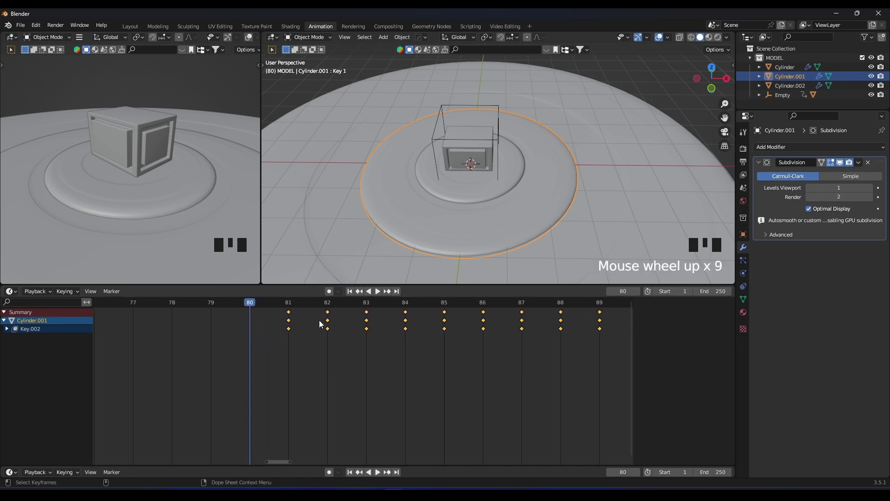
key("g")
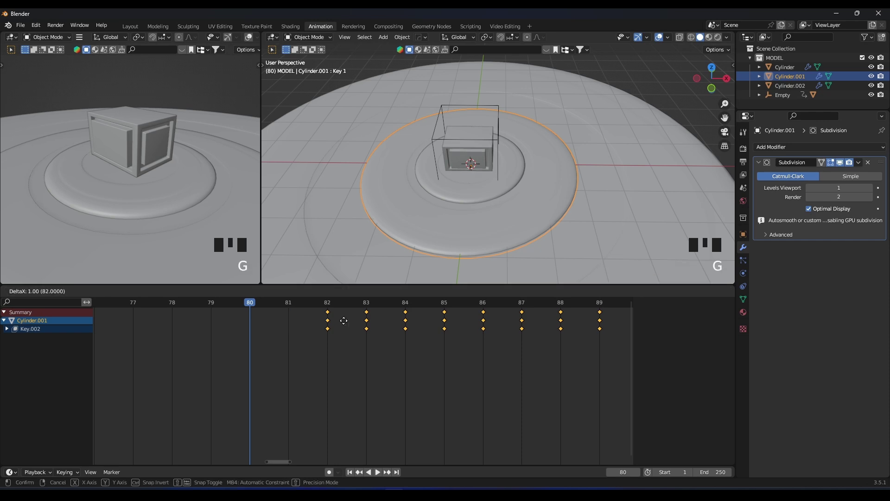
left_click(344, 320)
Select all the outermost disc's keyframes and shift them two frames later so they start at frame 83.
scroll(513, 163, "down", 7)
scroll(513, 162, "up", 5)
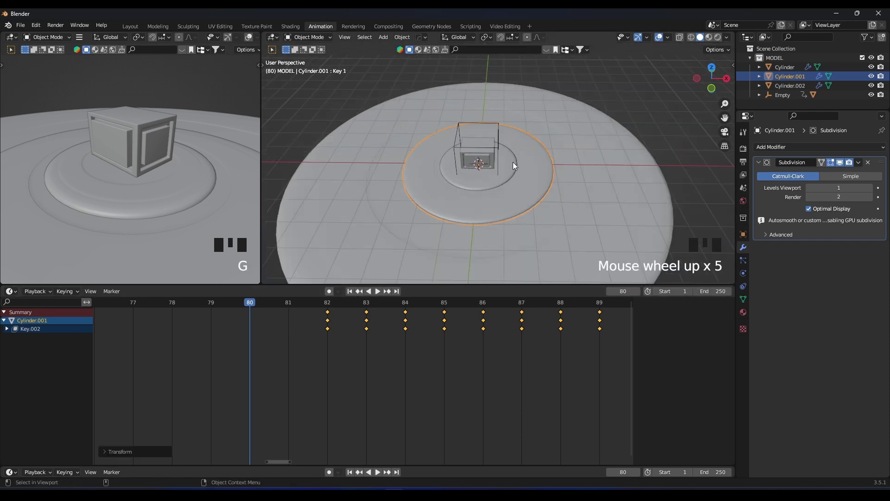
left_click(589, 189)
key("a")
key("g")
left_click(422, 346)
Play the animation to examine the staggered ripples across the three discs, and stop it.
scroll(533, 173, "down", 4)
scroll(493, 161, "up", 4)
key("space")
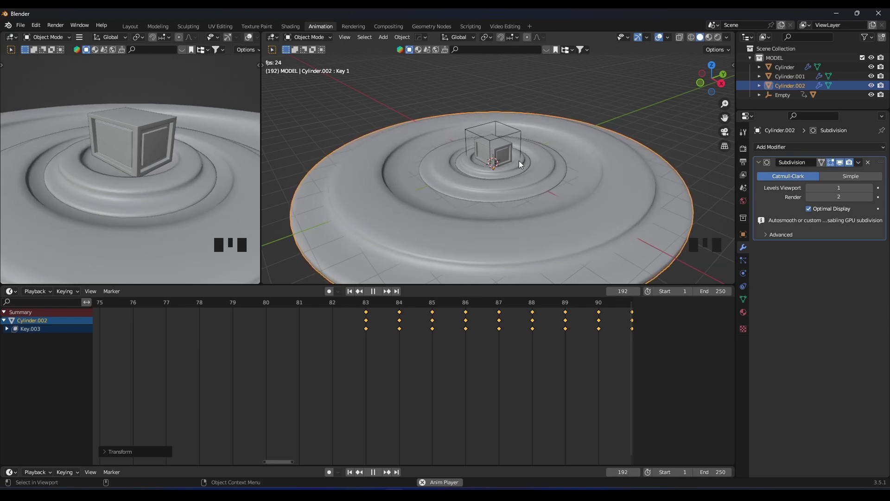
key("space")
scroll(519, 160, "up", 6)
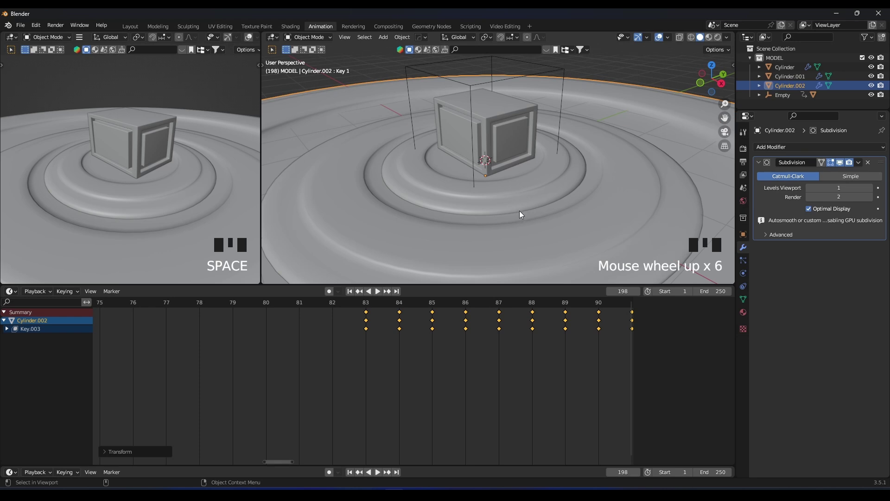
scroll(519, 211, "down", 3)
Shift the middle disc's keyframes one more frame later so they start at frame 83.
left_click(539, 196)
middle_click_drag(435, 299, 245, 401, "shift")
key("g")
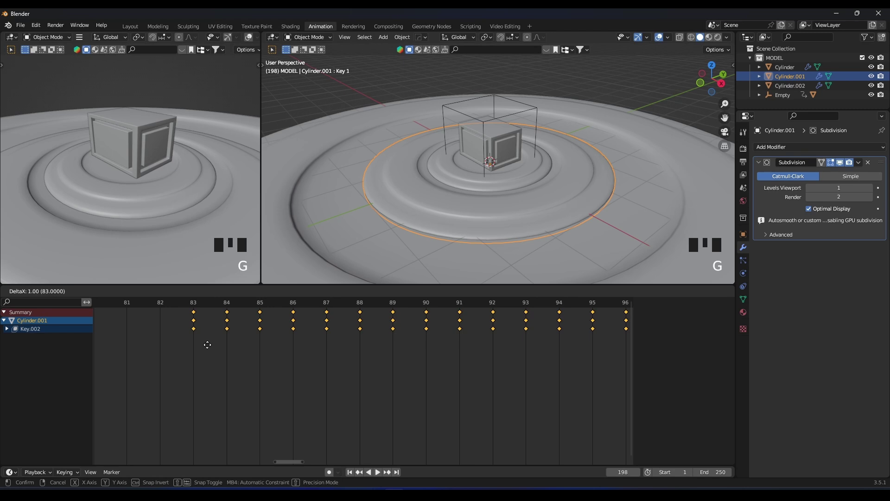
left_click(207, 344)
Shift the outermost disc's keyframes one frame later so they start at frame 84.
scroll(438, 219, "down", 3)
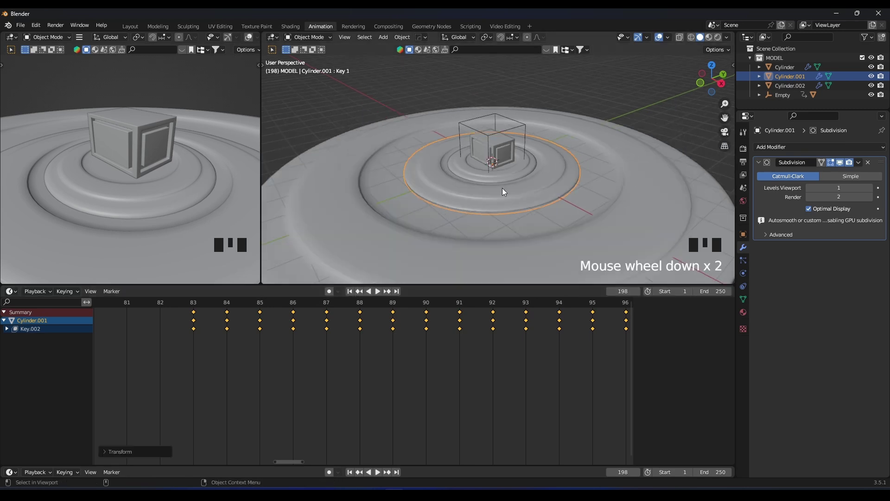
left_click(600, 181)
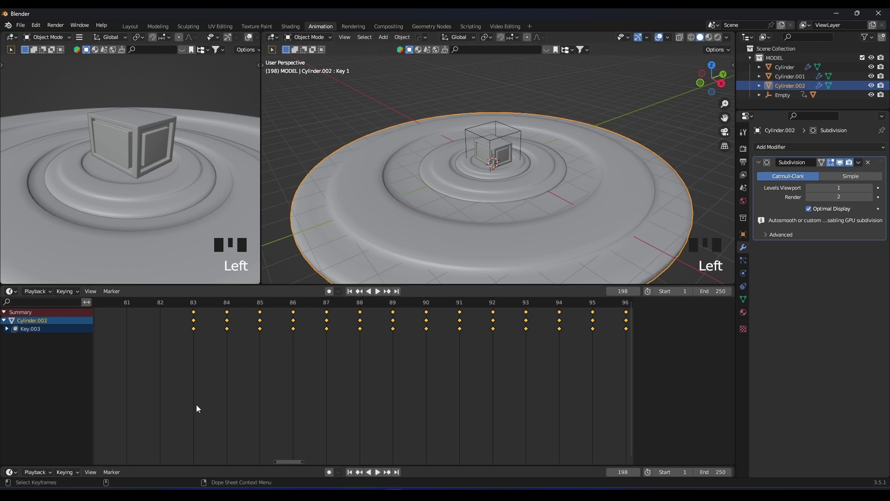
key("g")
left_click(244, 335)
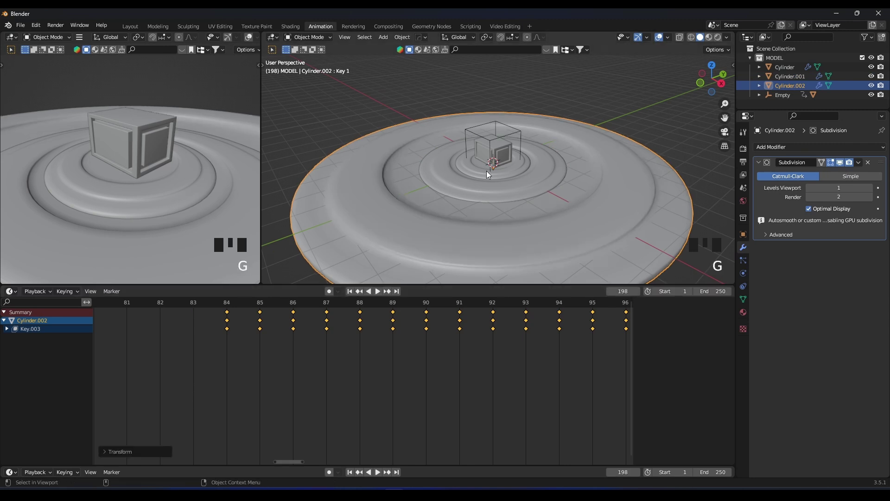
Replay the ripples and compare the three discs' keyframe starts from a higher viewing angle.
scroll(486, 170, "up", 3)
key("space")
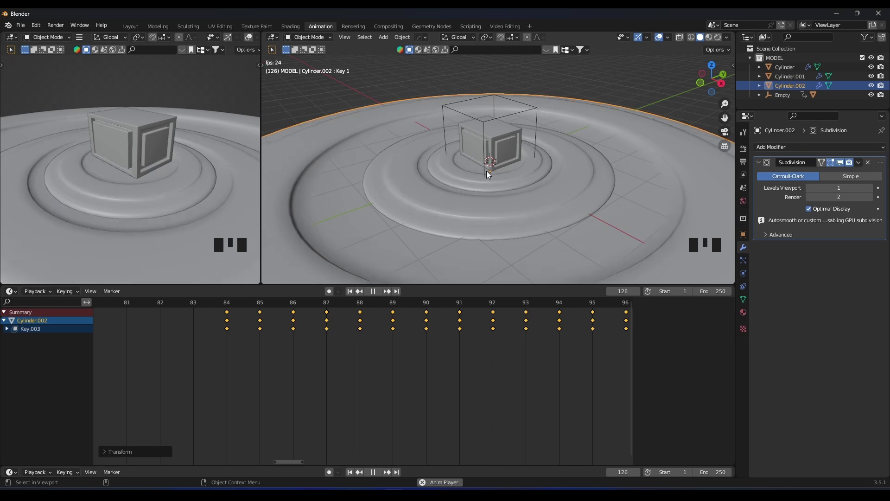
key("space")
scroll(509, 173, "up", 1)
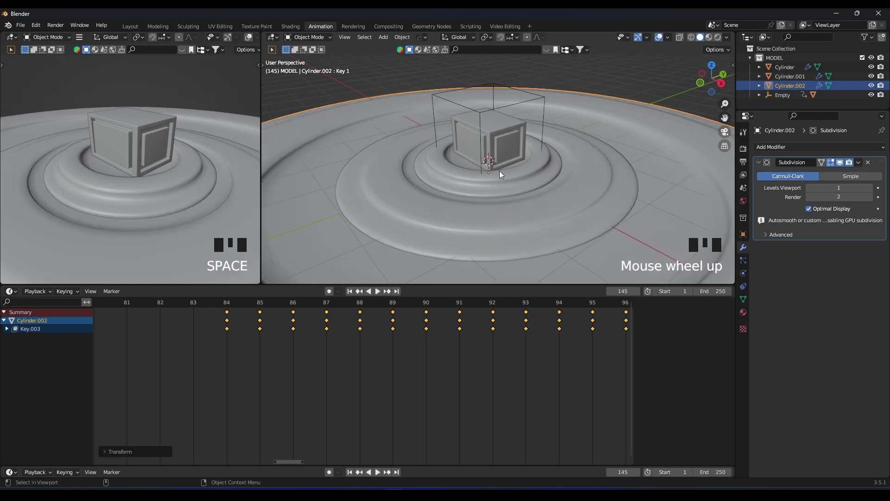
middle_click_drag(502, 171, 474, 212)
scroll(484, 175, "down", 2)
left_click(485, 175)
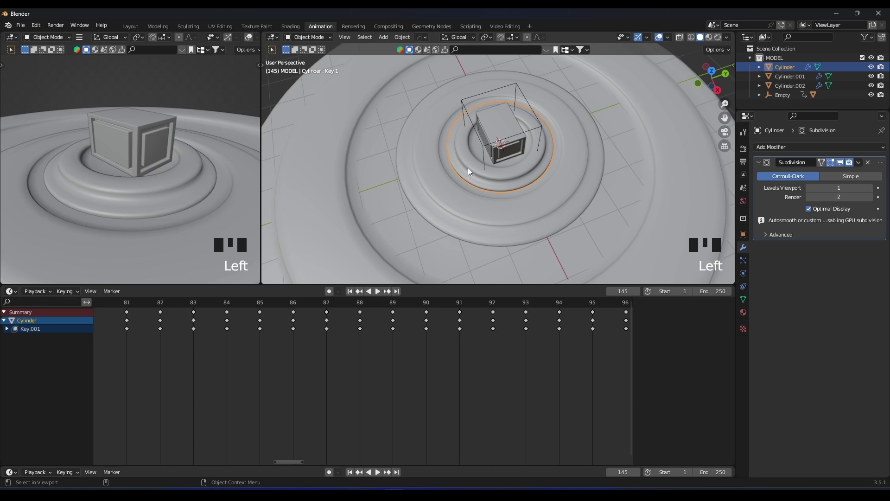
left_click(449, 211)
scroll(440, 215, "down", 2)
left_click(428, 221)
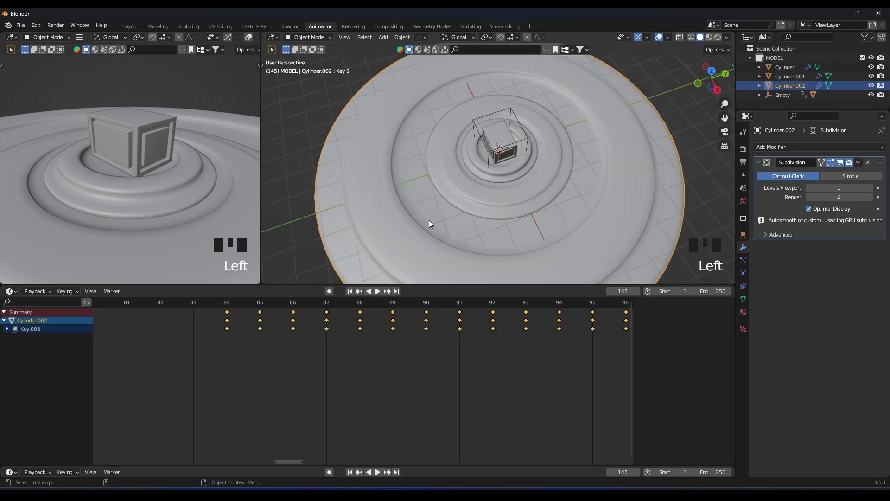
Shift the middle disc's keyframes one frame later so they start at frame 84.
scroll(436, 211, "up", 3)
left_click(437, 210)
scroll(232, 365, "up", 1)
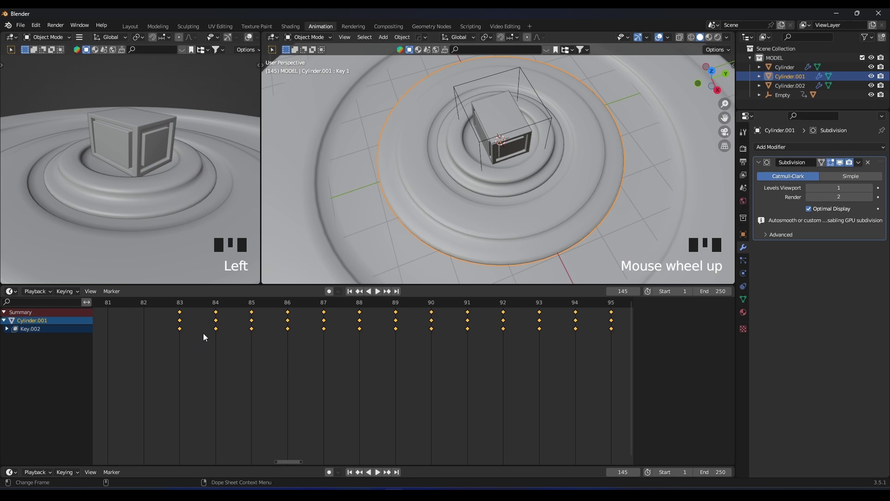
key("g")
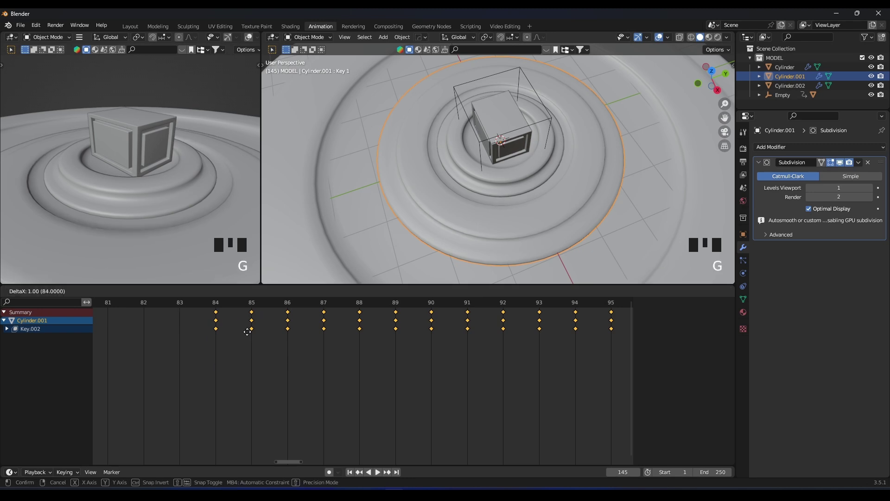
left_click(253, 327)
Shift the outermost disc's keyframes one frame later so they start at frame 85 and briefly replay the ripples.
scroll(455, 189, "down", 3)
left_click(426, 215)
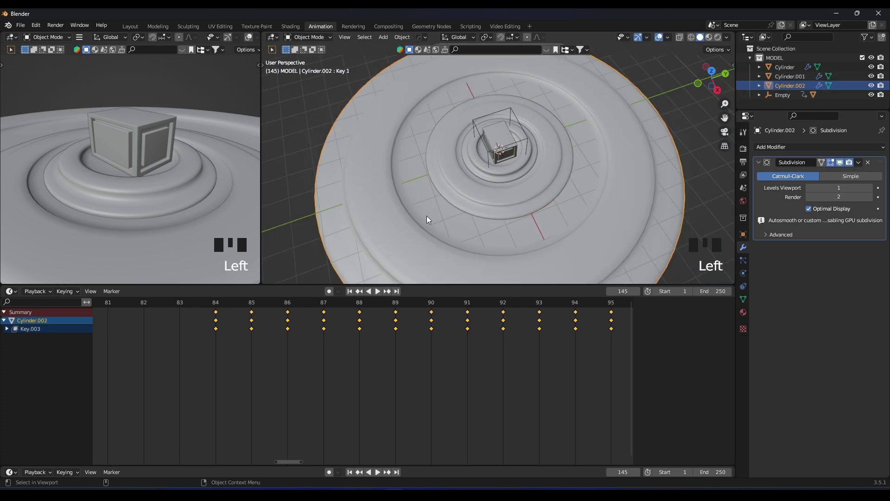
key("g")
left_click(264, 322)
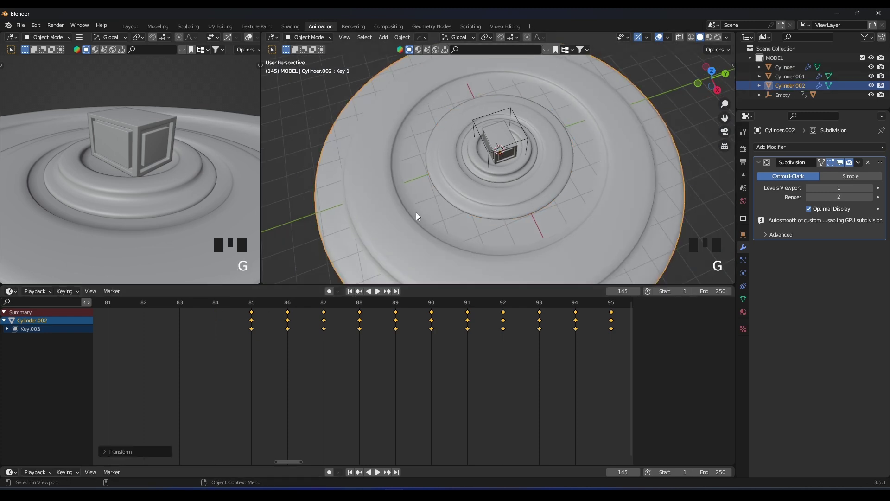
key("space")
key("space")
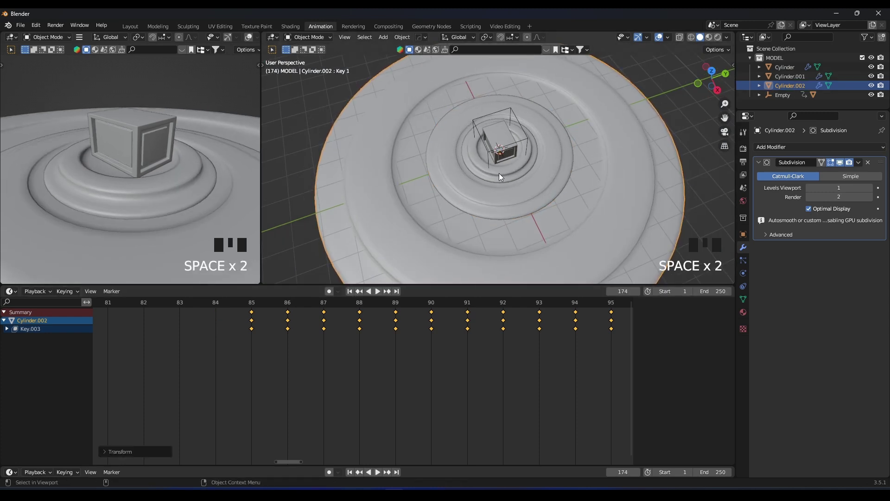
Replay the ripple animation from around frame 81 and inspect the discs' motion from several angles and distances.
left_click(123, 303)
left_click(116, 303)
key("space")
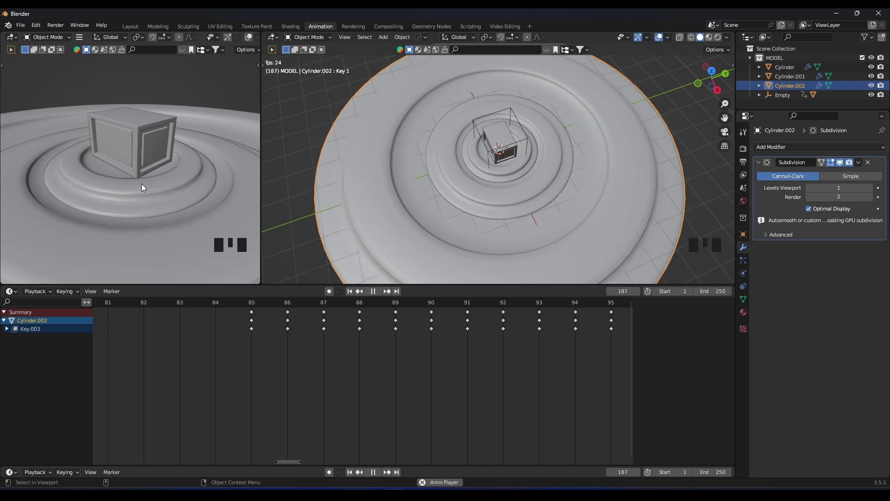
scroll(141, 185, "down", 3)
scroll(141, 185, "up", 4)
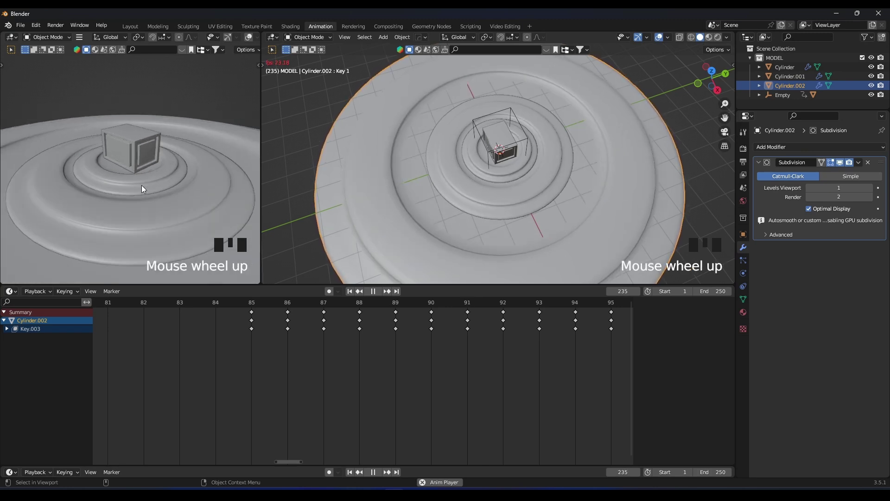
scroll(164, 174, "up", 1)
scroll(164, 174, "down", 1)
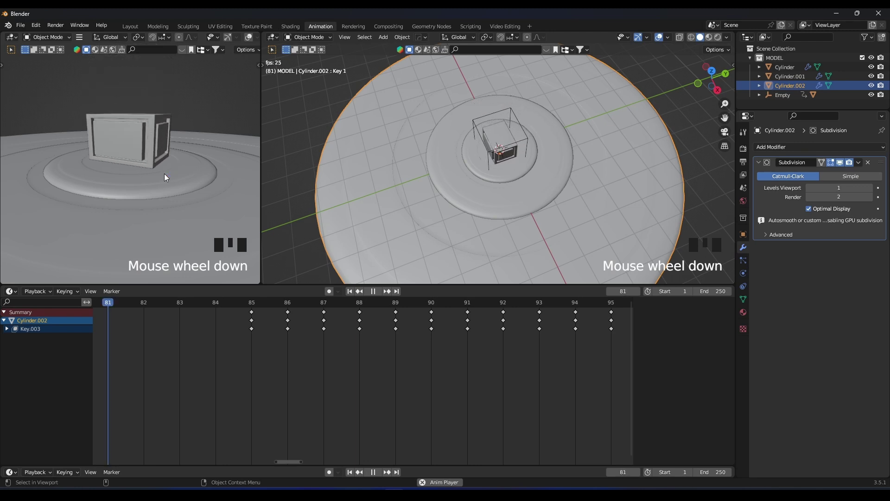
scroll(165, 175, "up", 3)
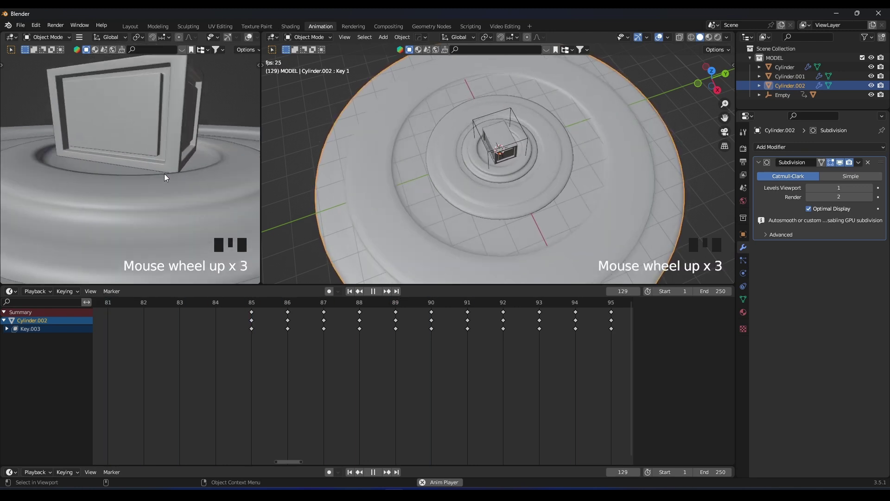
scroll(165, 176, "down", 6)
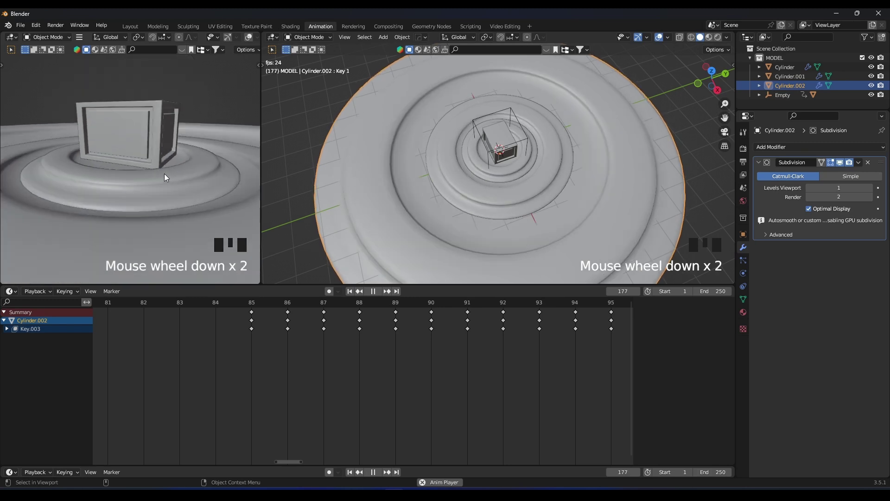
middle_click_drag(164, 173, 155, 190)
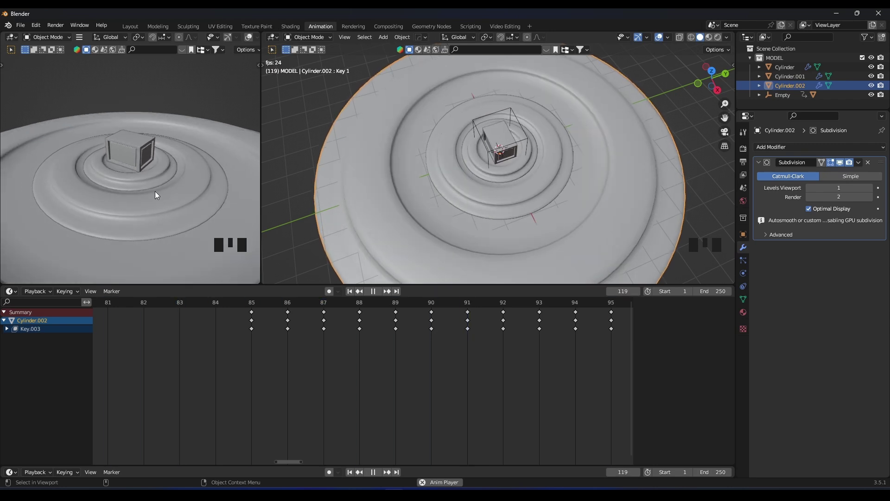
key("space")
scroll(468, 193, "down", 3)
scroll(266, 325, "up", 2)
key("a")
key("g")
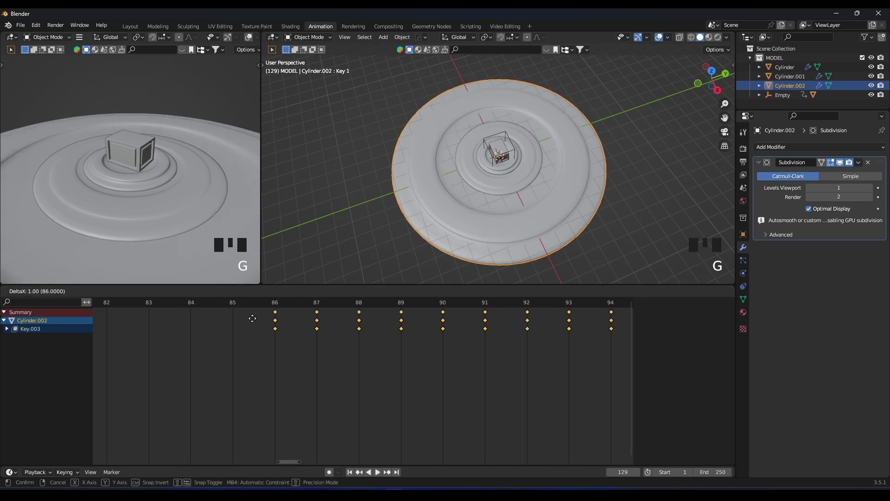
right_click(371, 318)
Add a new material to the box and give it an orange base colour.
scroll(586, 168, "up", 3)
middle_click_drag(586, 168, 571, 182)
scroll(565, 134, "up", 2)
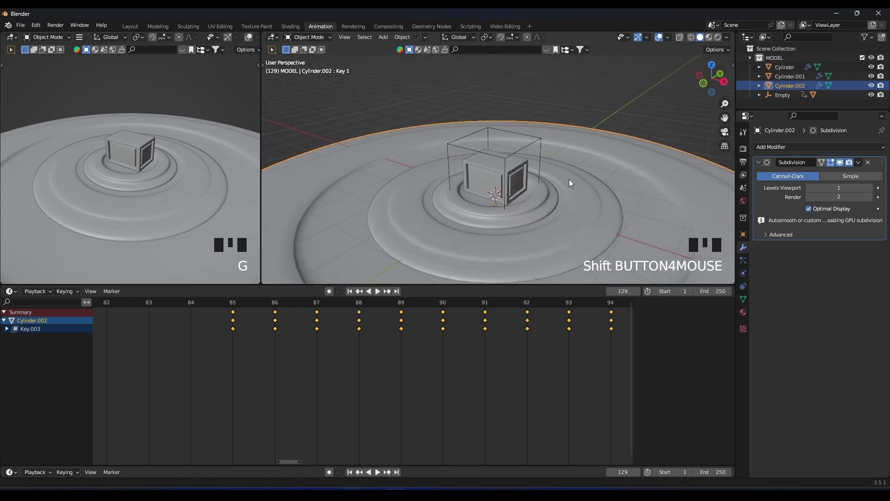
left_click(135, 157)
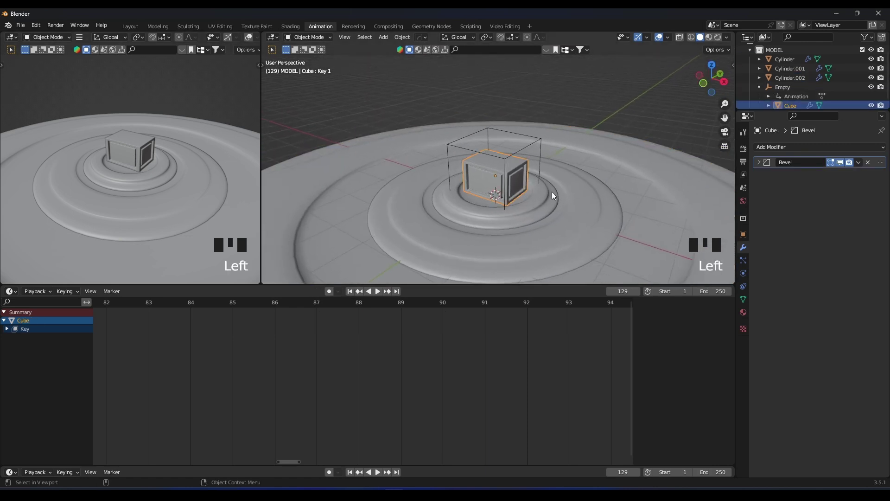
left_click(743, 312)
left_click(805, 187)
left_click(831, 266)
left_click(822, 182)
Set the render engine to Eevee and show the smaller viewport in Rendered shading.
key("z")
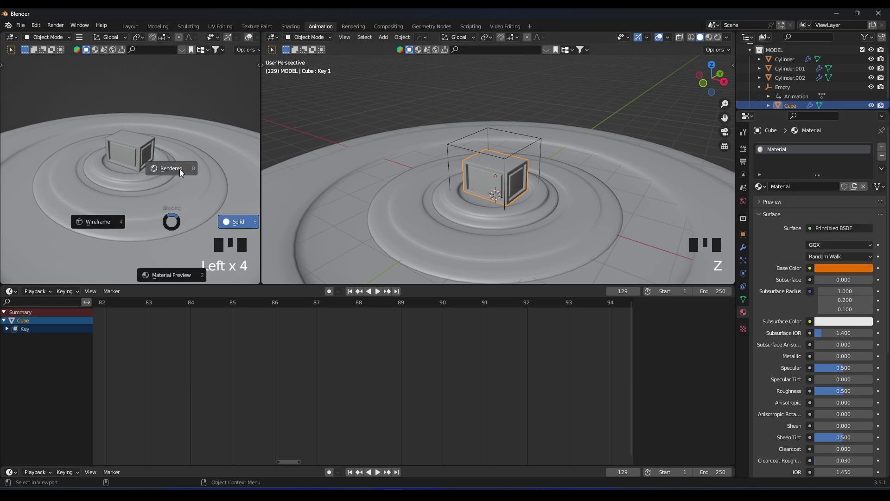
left_click(176, 172)
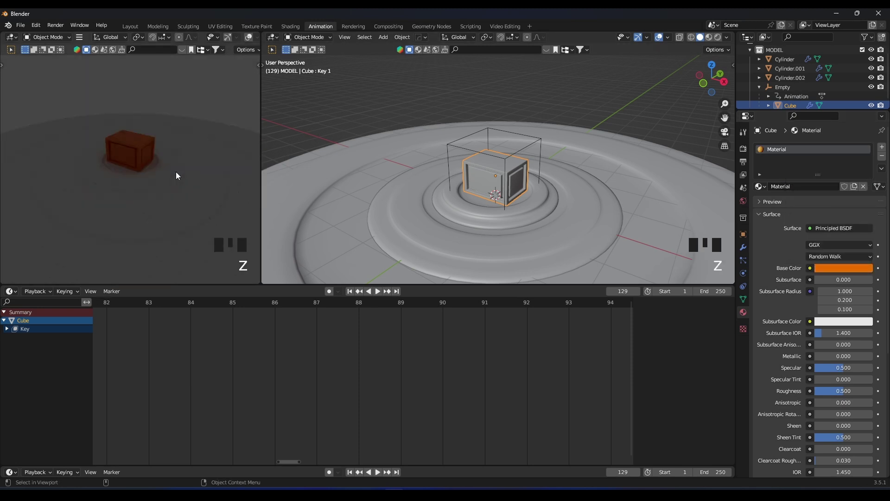
left_click(743, 148)
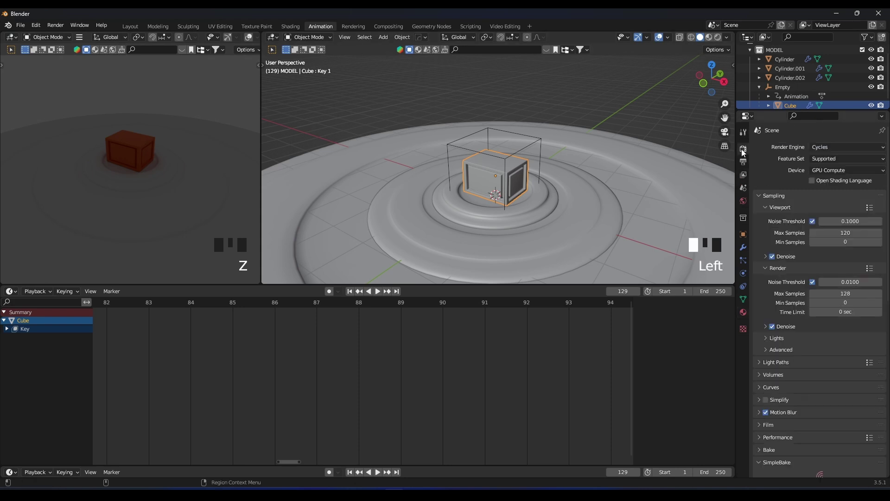
left_click(814, 147)
left_click(818, 158)
key("z")
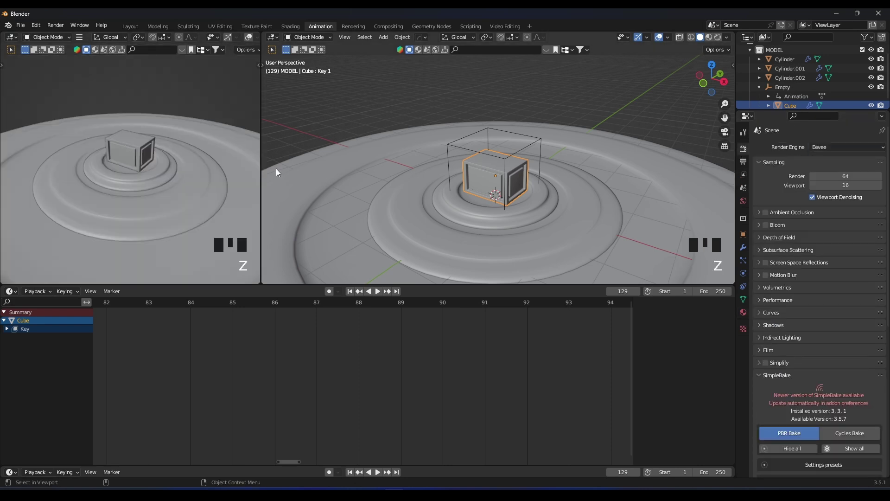
key("z")
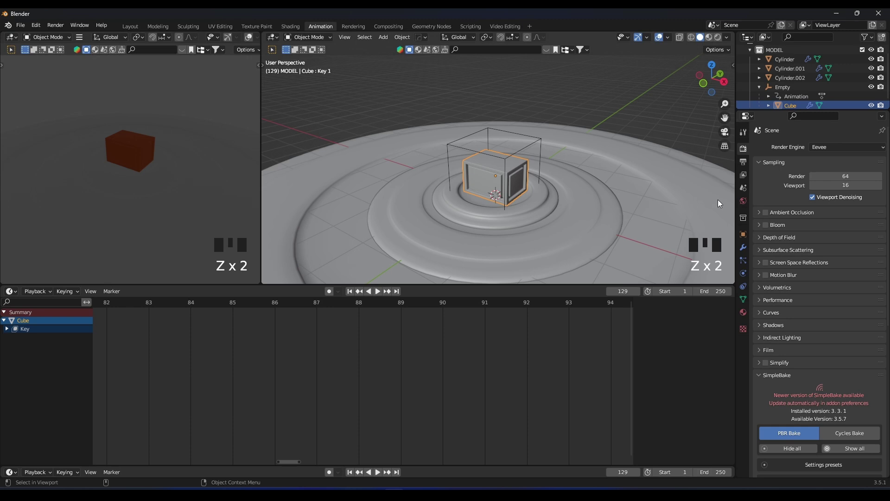
Enable Ambient Occlusion, Screen Space Reflections and Motion Blur in the Eevee render settings.
left_click(761, 212)
left_click(765, 212)
left_click(761, 212)
left_click(766, 262)
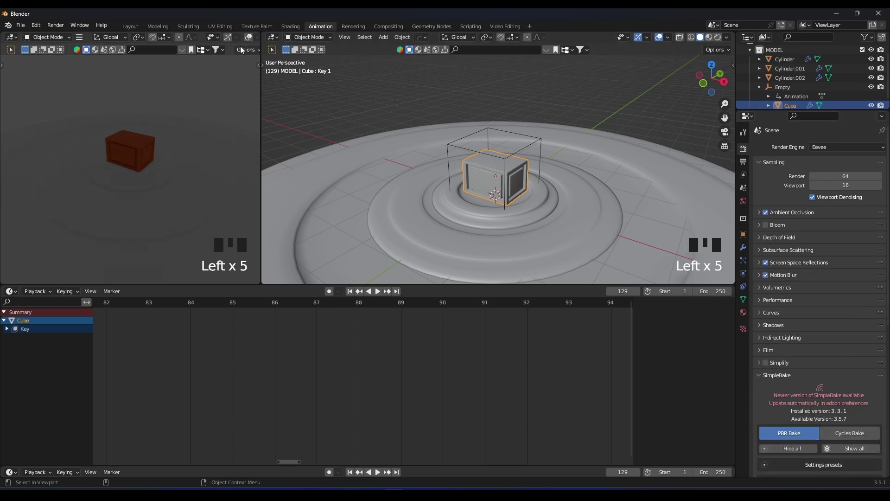
Turn off Scene World lighting in the rendered viewport's shading options.
scroll(242, 40, "down", 4)
left_click(251, 37)
left_click(199, 94)
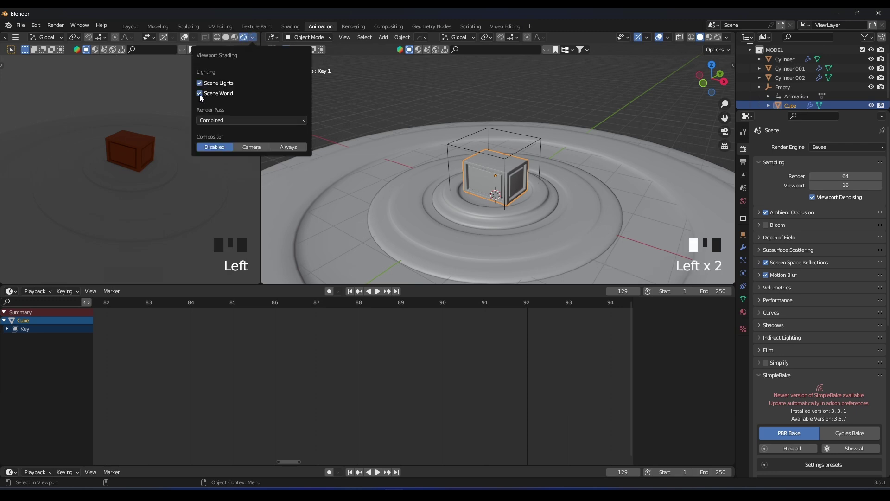
middle_click_drag(91, 148, 115, 144, "shift")
scroll(133, 161, "down", 4)
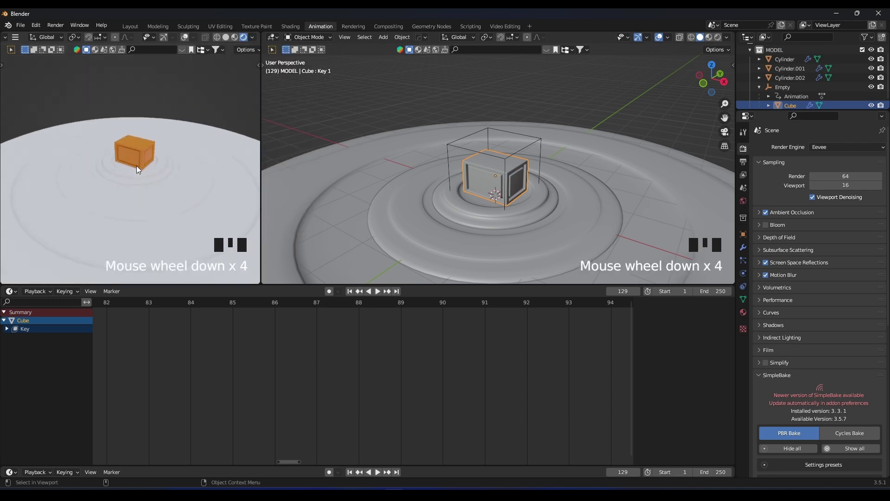
Give the innermost disc a new material, keeping the default white base colour.
left_click(184, 180)
left_click(743, 300)
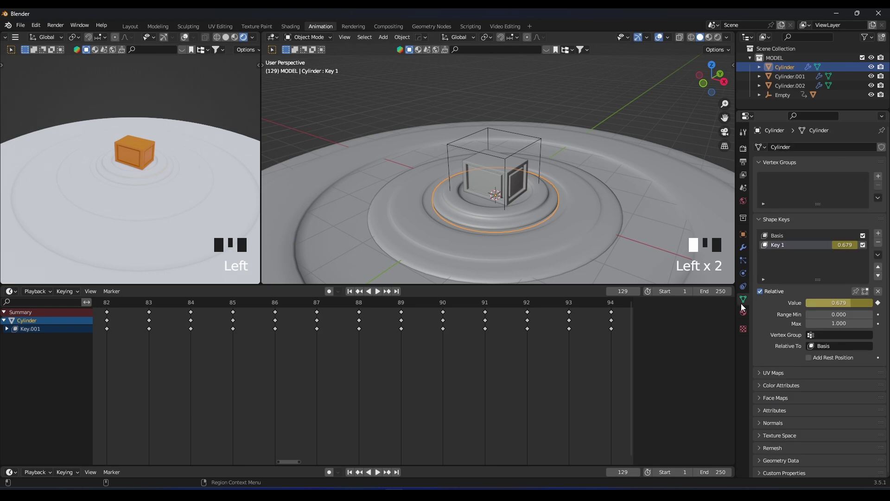
left_click(743, 310)
left_click(799, 184)
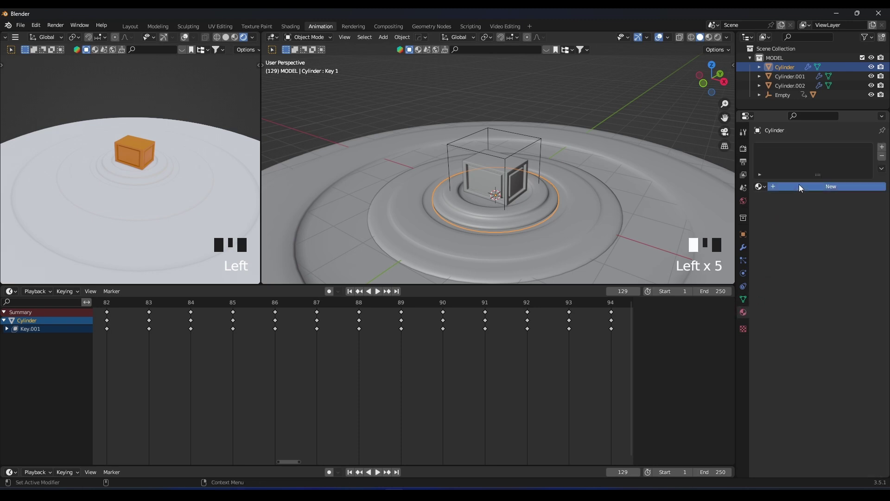
left_click(826, 286)
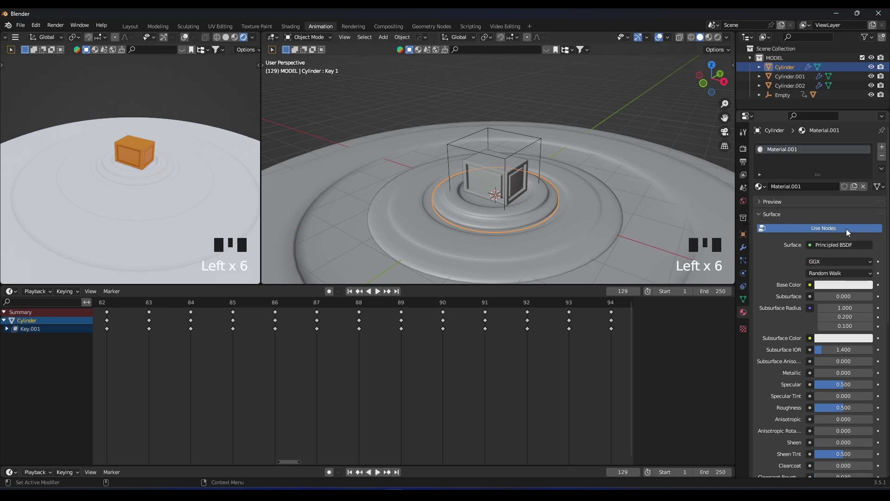
Assign the box's existing orange material, "Material", to the middle disc.
left_click(616, 217)
left_click(761, 186)
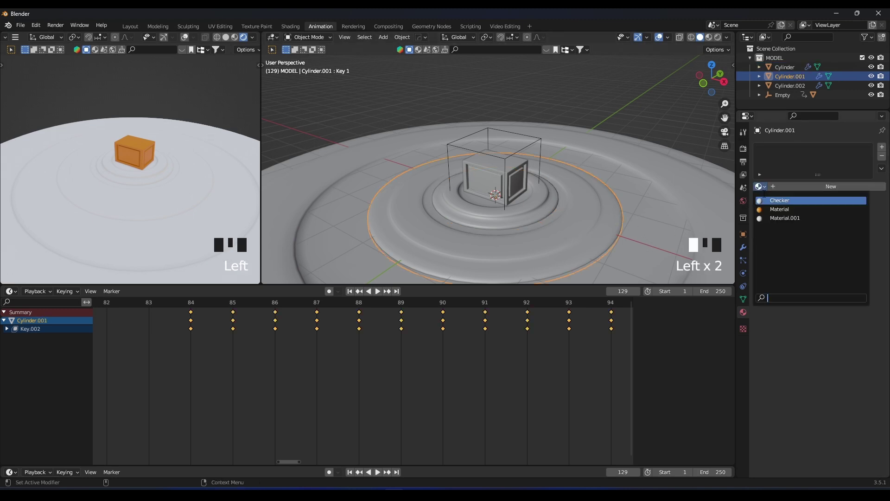
left_click(766, 207)
scroll(647, 190, "down", 2)
Select the outermost disc, replay the coloured ripples in the rendered view from several distances, and examine a wider range of its keyframes.
left_click(663, 183)
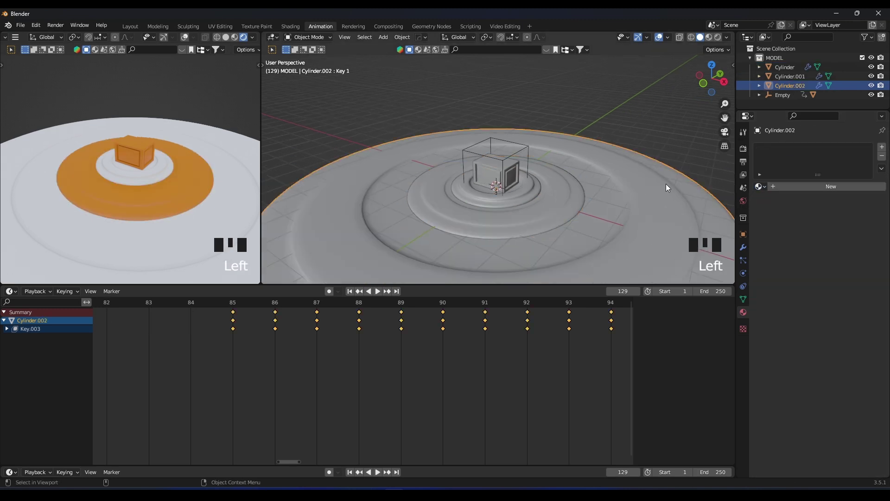
scroll(570, 187, "up", 1)
scroll(148, 176, "up", 3)
key("space")
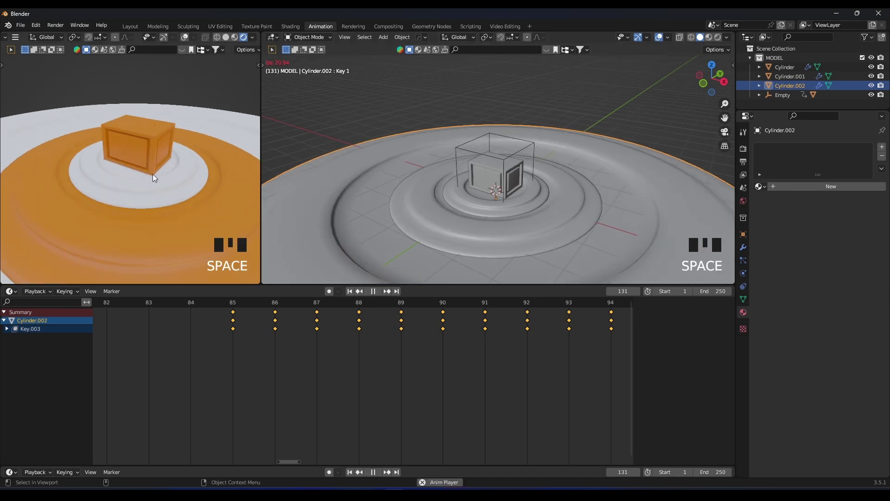
scroll(159, 166, "up", 3)
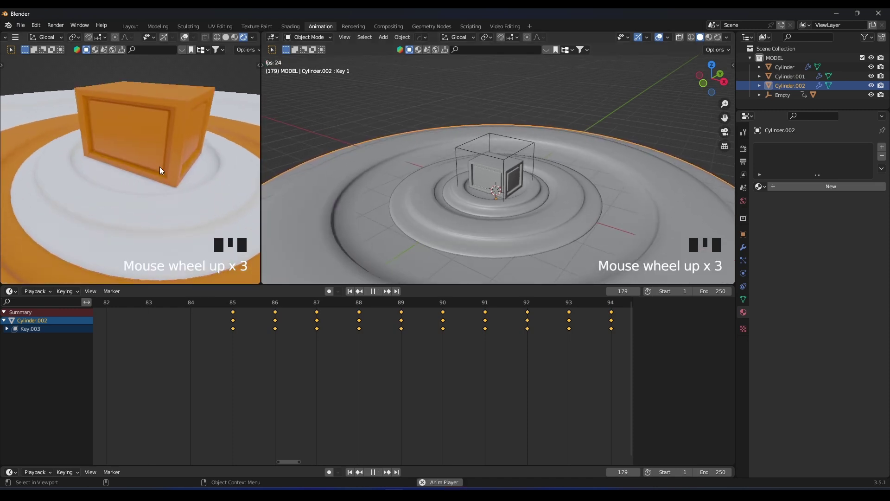
scroll(160, 167, "down", 3)
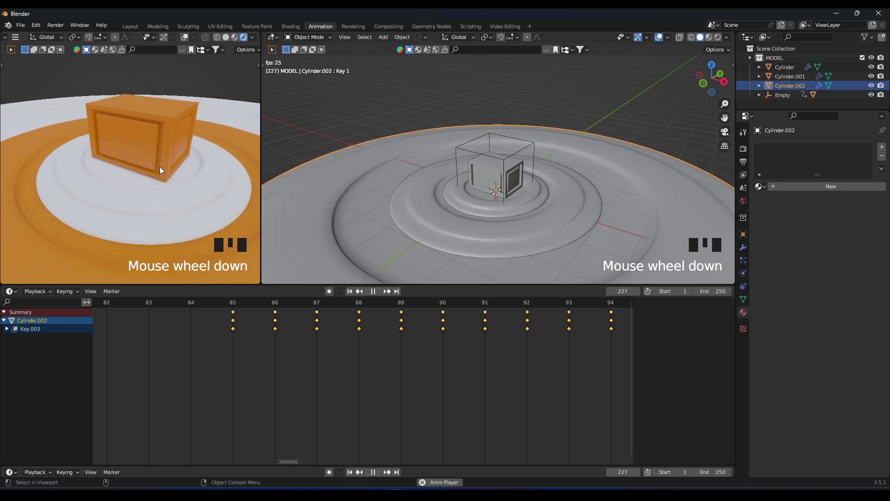
scroll(160, 166, "down", 2)
scroll(160, 166, "up", 2)
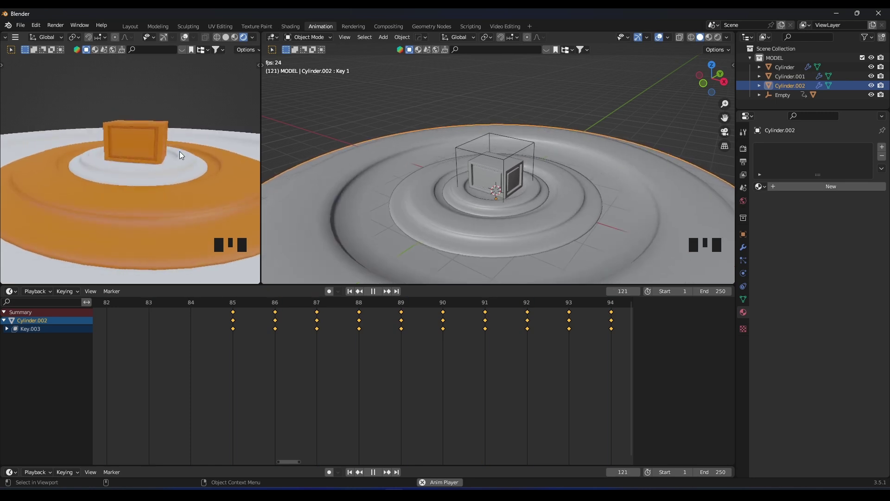
scroll(179, 152, "up", 3)
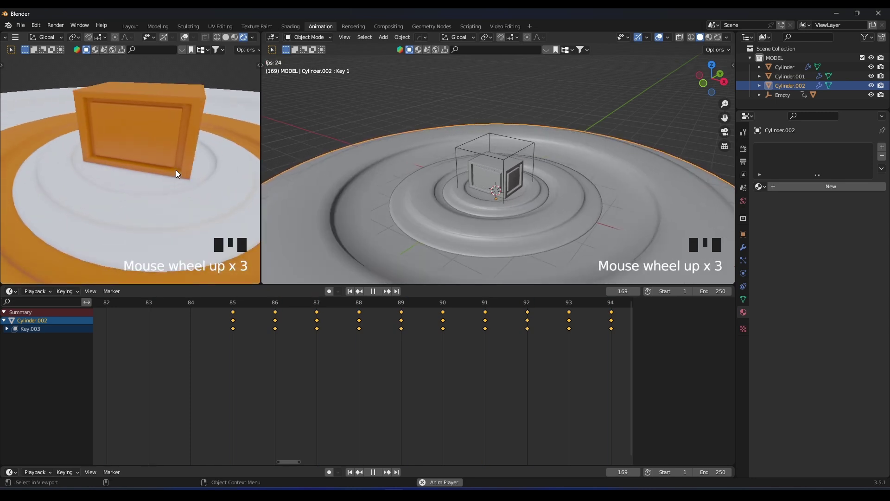
key("space")
scroll(423, 383, "down", 14)
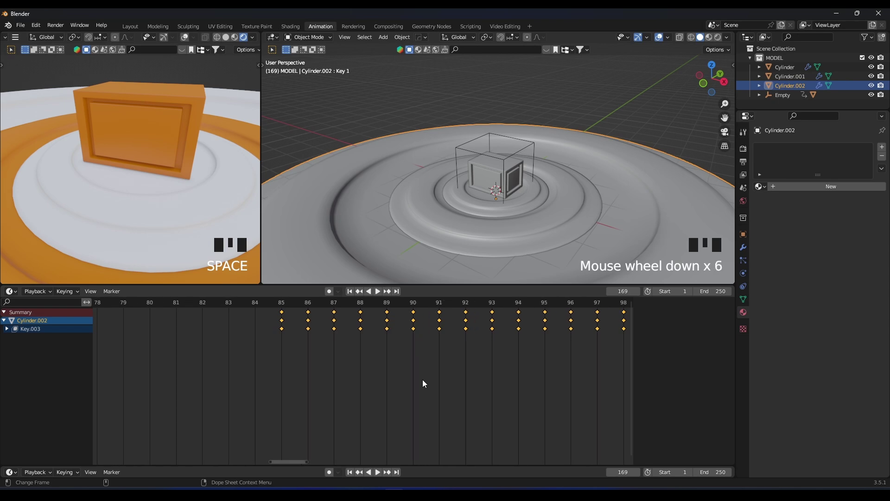
scroll(423, 383, "down", 5)
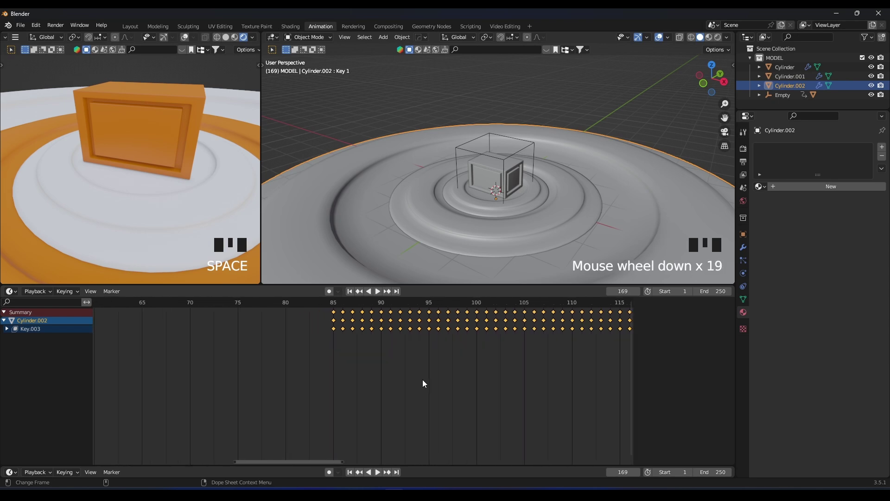